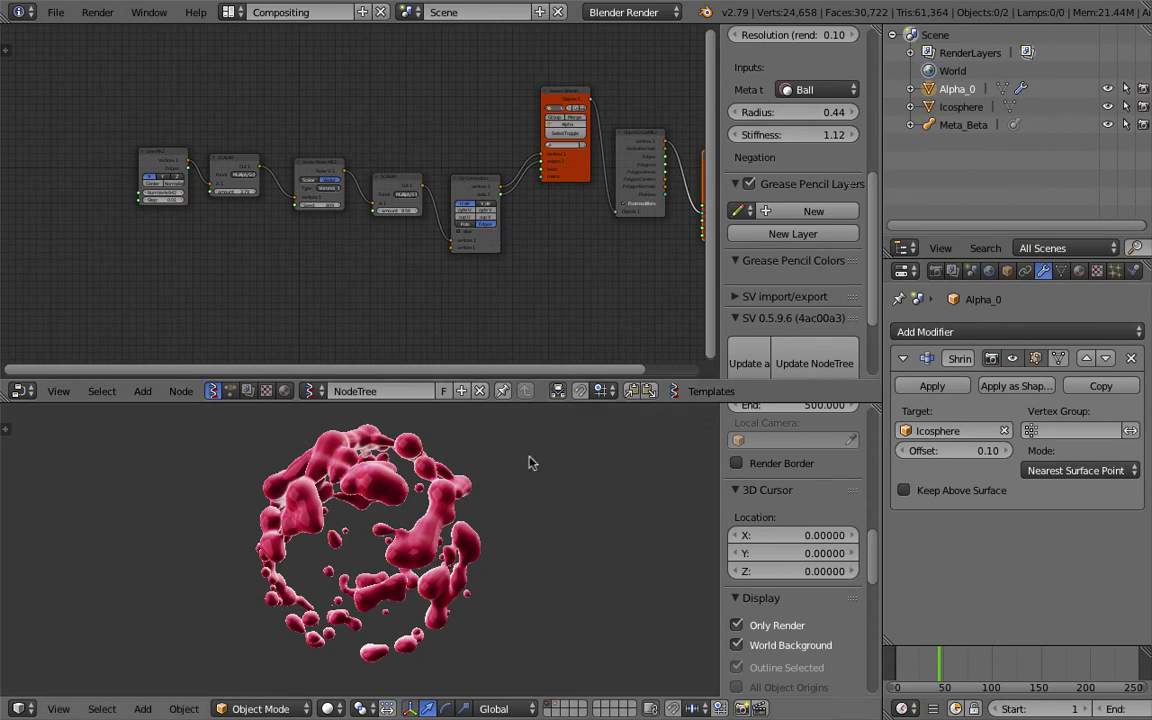
Examine the finished metaball node tree, from the Meta_Beta and Object ID Out nodes back to the Line and noise nodes.
left_click_drag(718, 156, 864, 153)
middle_click_drag(802, 150, 458, 144)
scroll(458, 144, "up", 6)
middle_click_drag(361, 148, 517, 150)
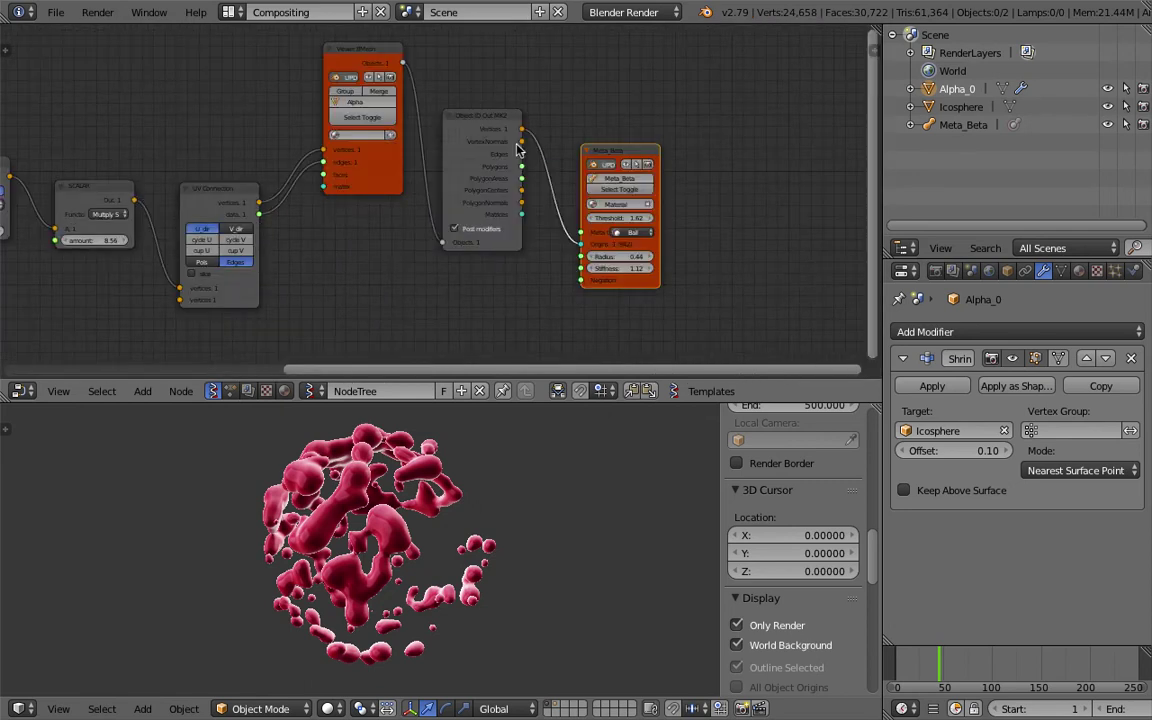
scroll(530, 145, "up", 5)
middle_click_drag(637, 144, 449, 134)
scroll(447, 133, "up", 2)
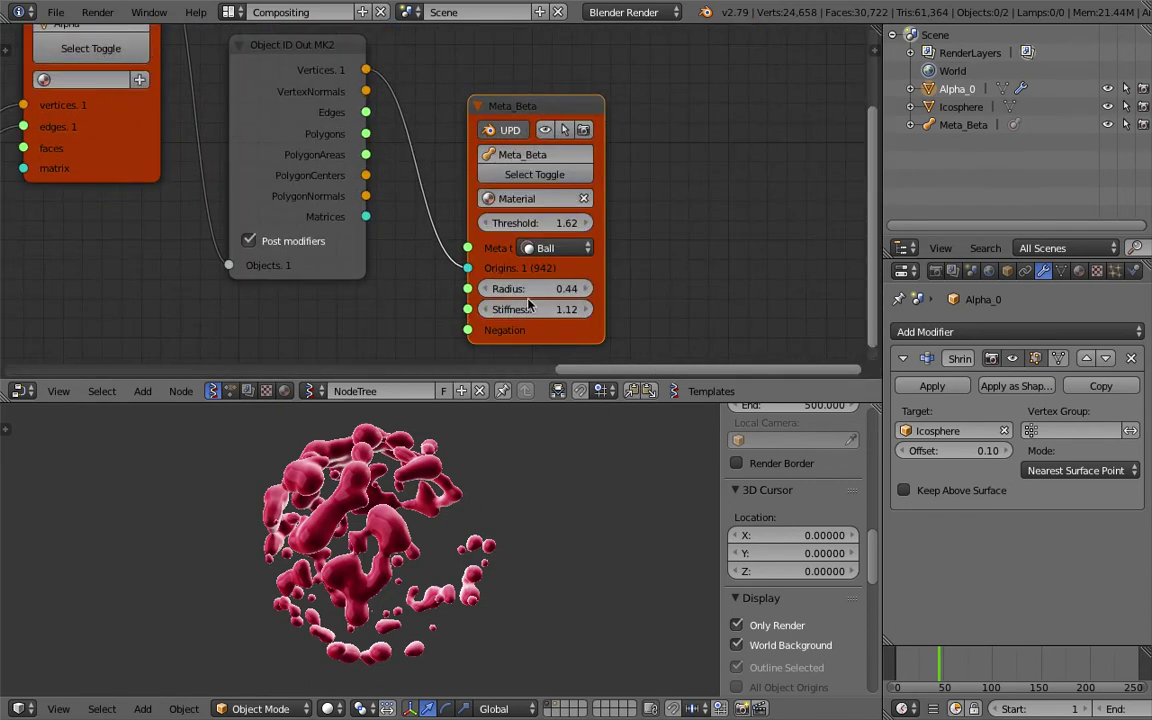
scroll(522, 208, "down", 1)
middle_click_drag(516, 202, 635, 173)
scroll(568, 182, "down", 2)
scroll(562, 170, "down", 1)
scroll(450, 201, "down", 2)
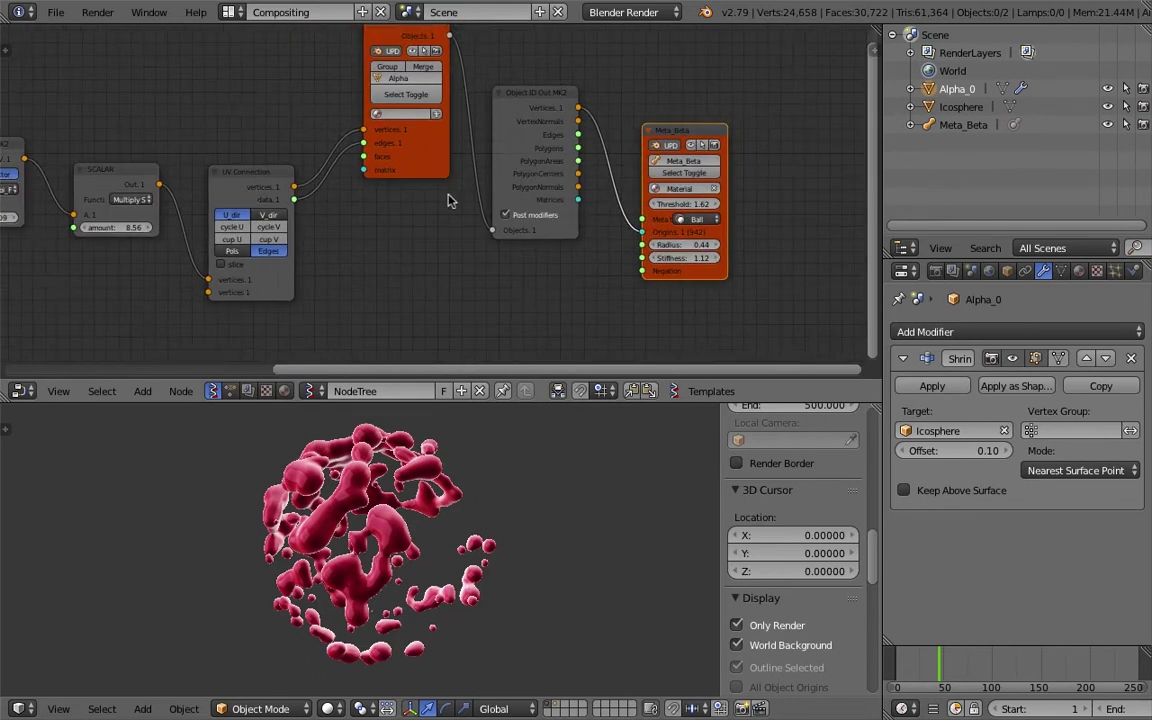
middle_click_drag(450, 201, 490, 196)
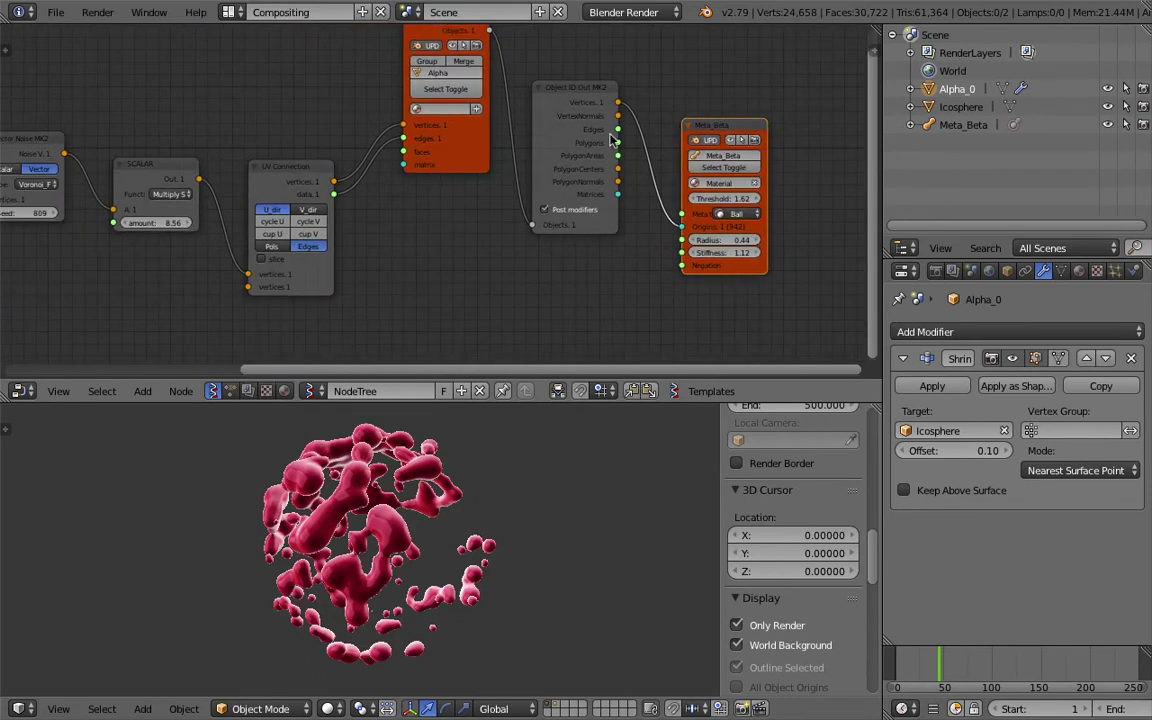
scroll(514, 194, "down", 2)
middle_click_drag(632, 208, 625, 239)
scroll(502, 218, "up", 3)
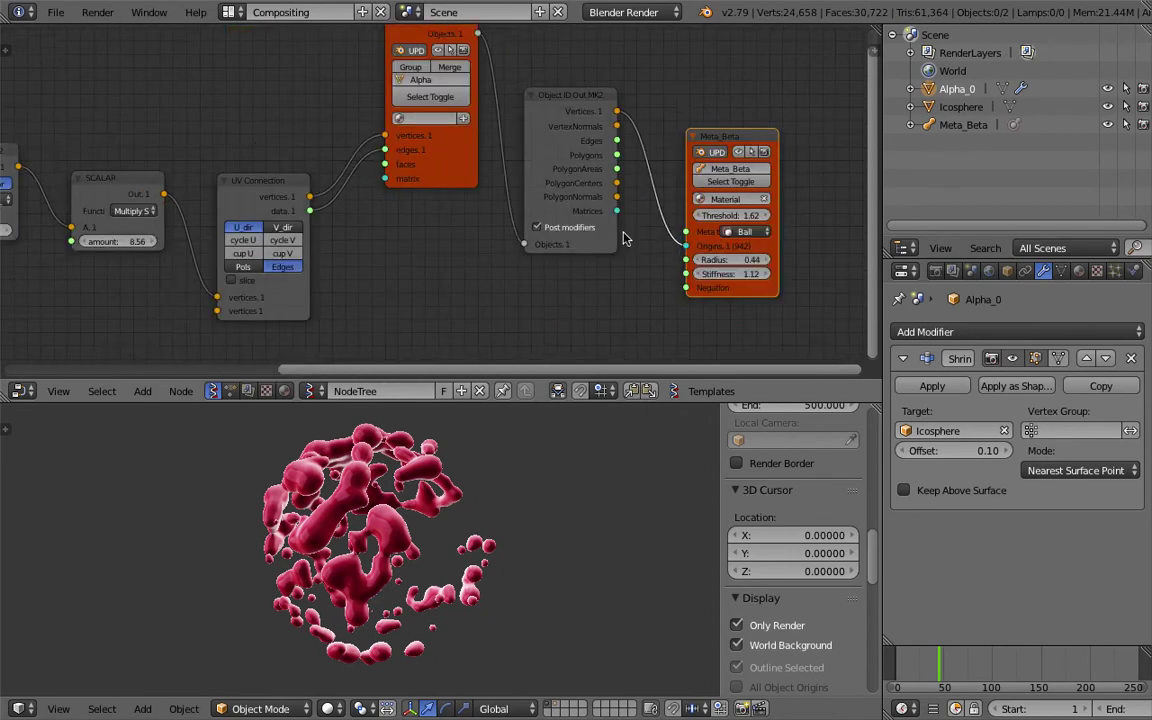
scroll(436, 225, "down", 3)
middle_click_drag(285, 475, 322, 472)
scroll(280, 237, "up", 2)
middle_click_drag(202, 236, 496, 260)
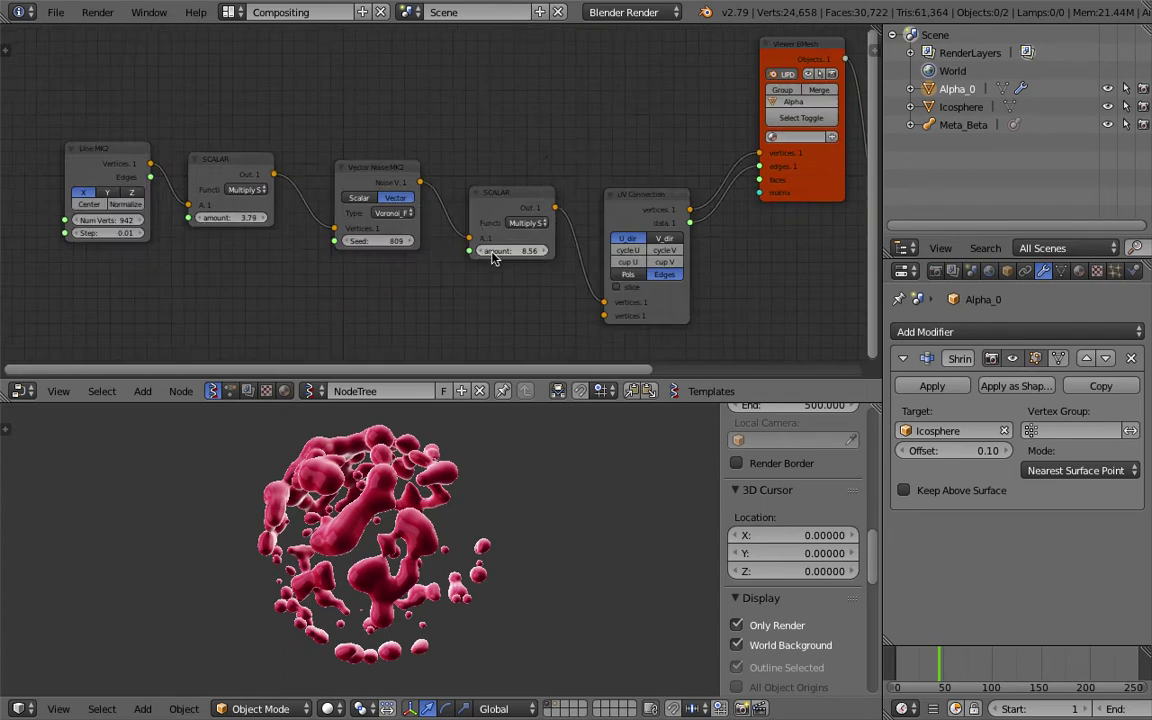
Try the seed values 860 and 913 on the Vector Noise node of the finished setup.
scroll(385, 237, "up", 3)
left_click_drag(391, 256, 441, 256)
middle_click_drag(401, 564, 591, 563)
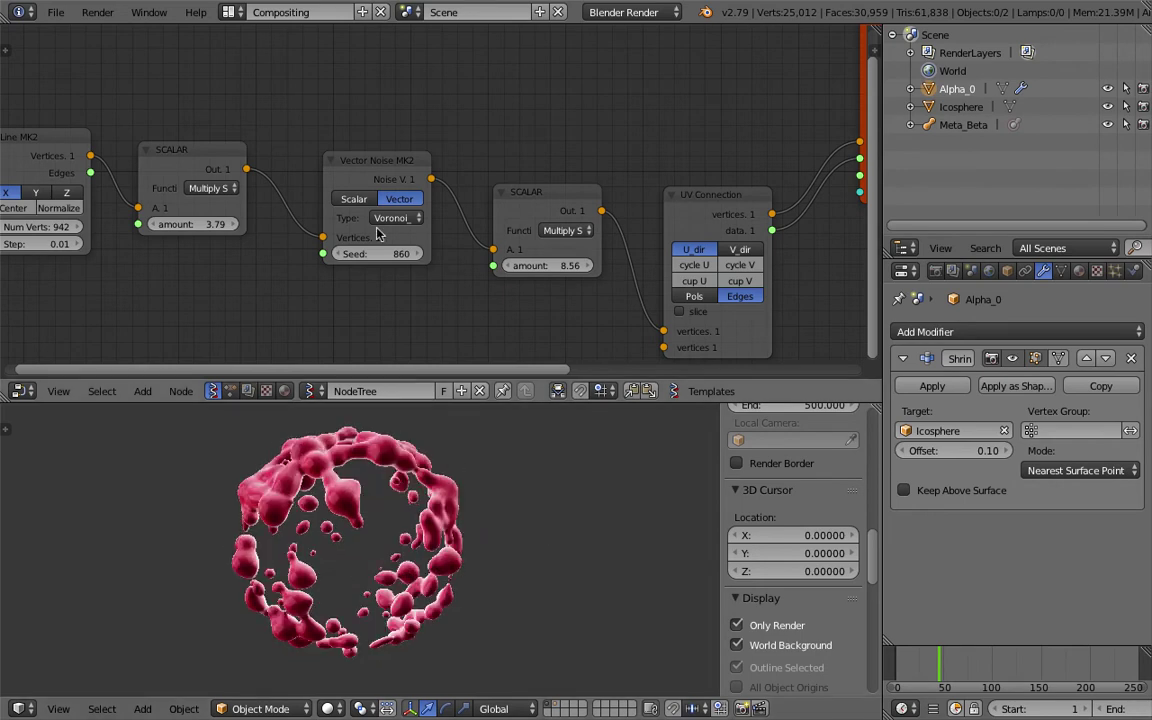
left_click_drag(390, 254, 412, 254)
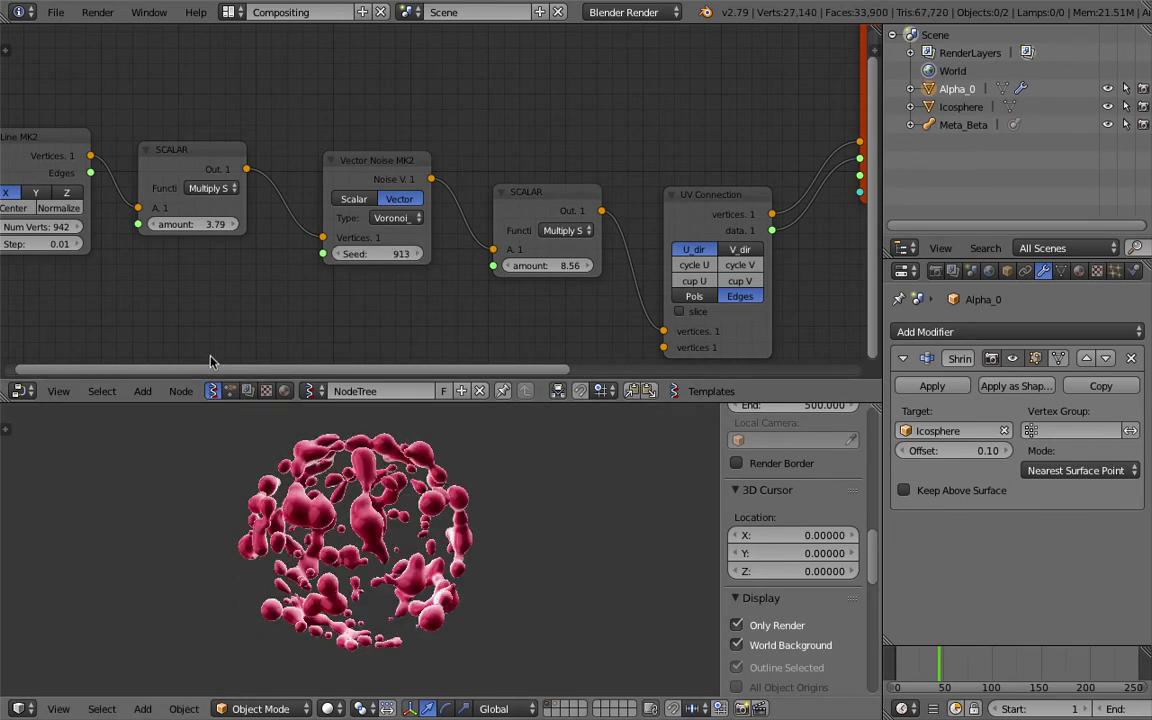
Start a new scene by reloading the start-up file.
left_click(56, 15)
left_click(76, 34)
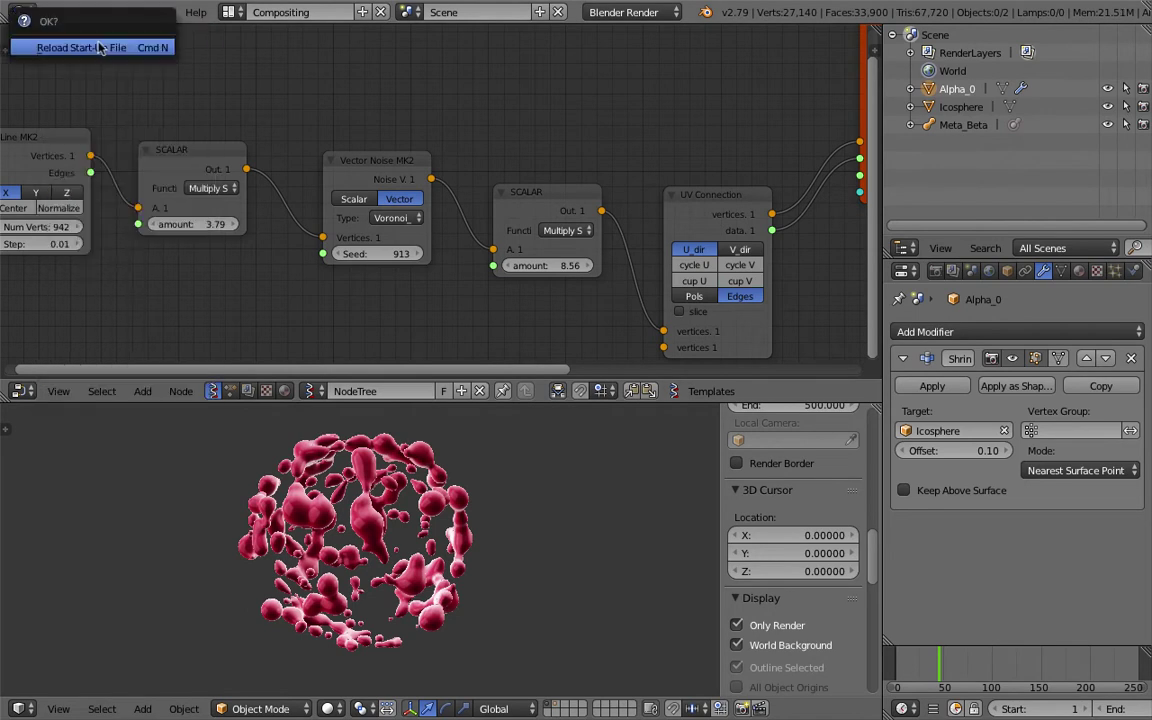
left_click(92, 42)
middle_click_drag(582, 274, 558, 260)
scroll(550, 272, "up", 3)
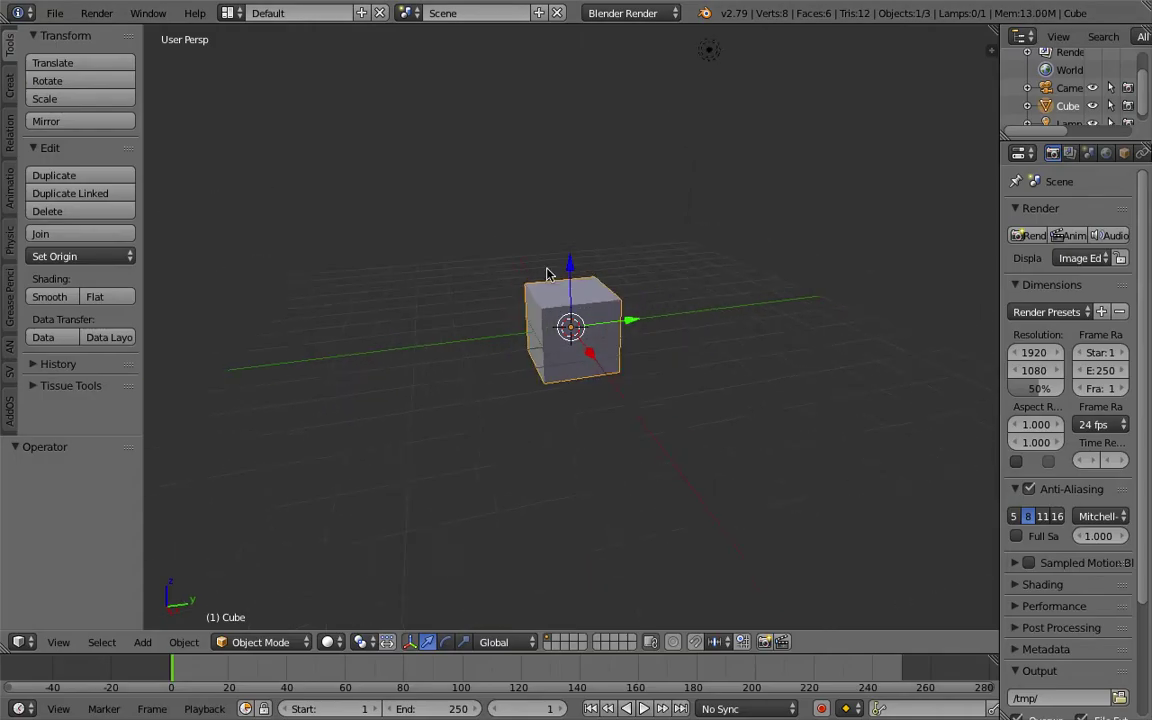
Delete all default objects from the scene.
scroll(550, 272, "down", 3)
key("a")
key("a")
key("x")
left_click(552, 266)
middle_click_drag(590, 259, 568, 251, "shift")
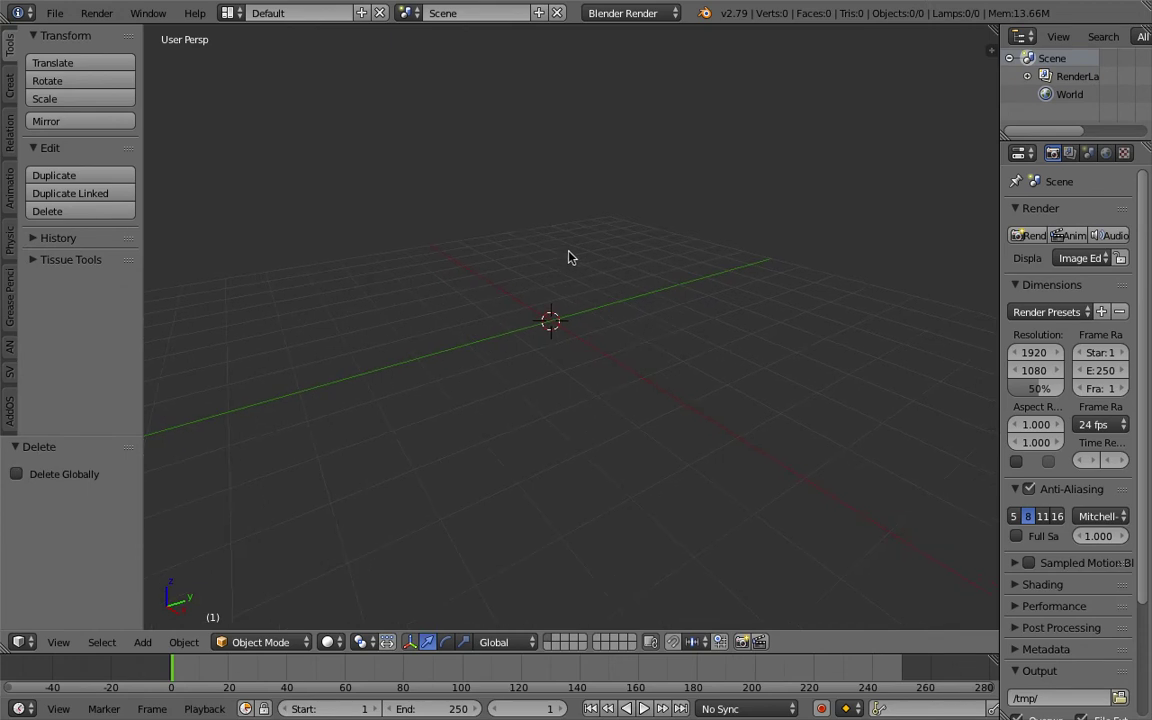
Add an ico sphere mesh with 2 subdivisions and size 1.000 at the origin.
middle_click_drag(568, 257, 474, 247)
key("shift+a")
mouse_move(509, 256)
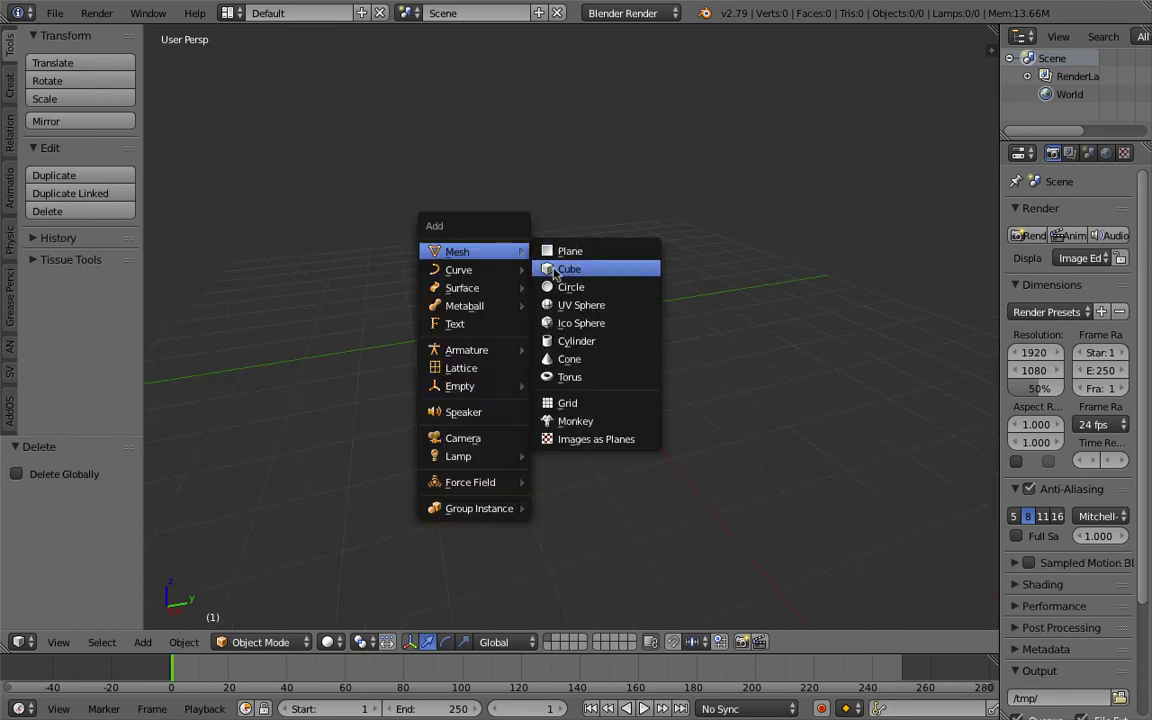
left_click(582, 327)
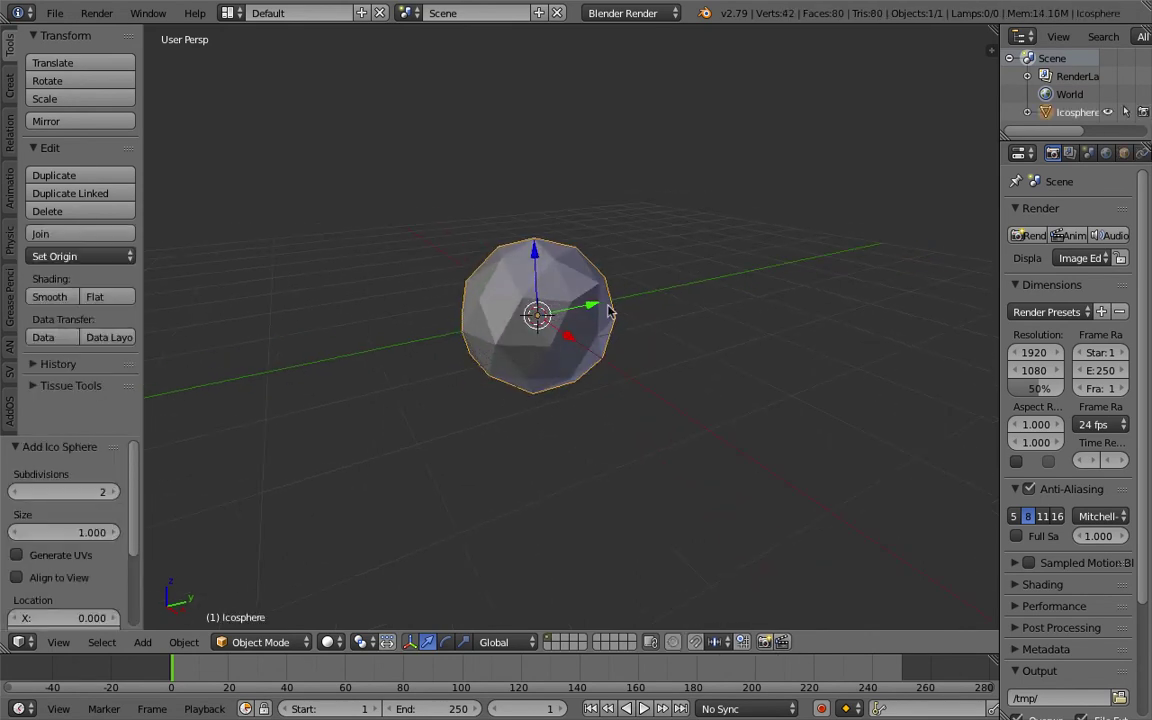
middle_click_drag(548, 296, 486, 252)
middle_click_drag(393, 245, 449, 310)
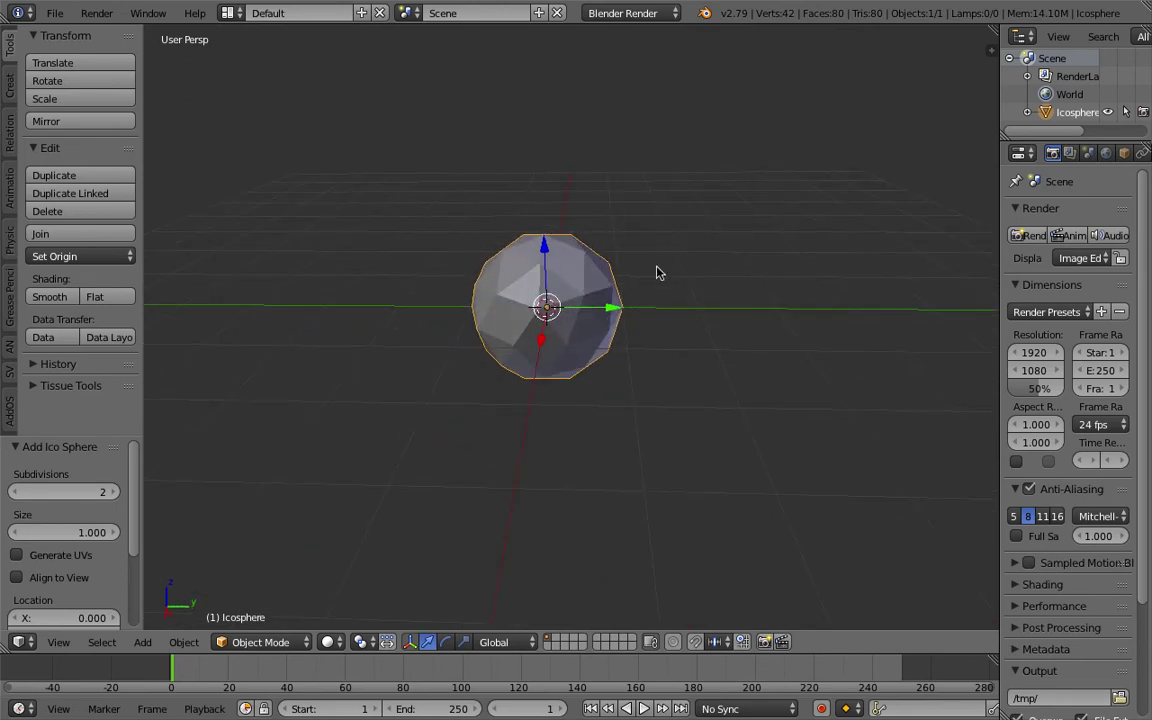
middle_click_drag(610, 278, 535, 273)
scroll(650, 270, "up", 3)
middle_click_drag(650, 270, 550, 280)
Switch the screen layout to Compositing.
left_click(228, 12)
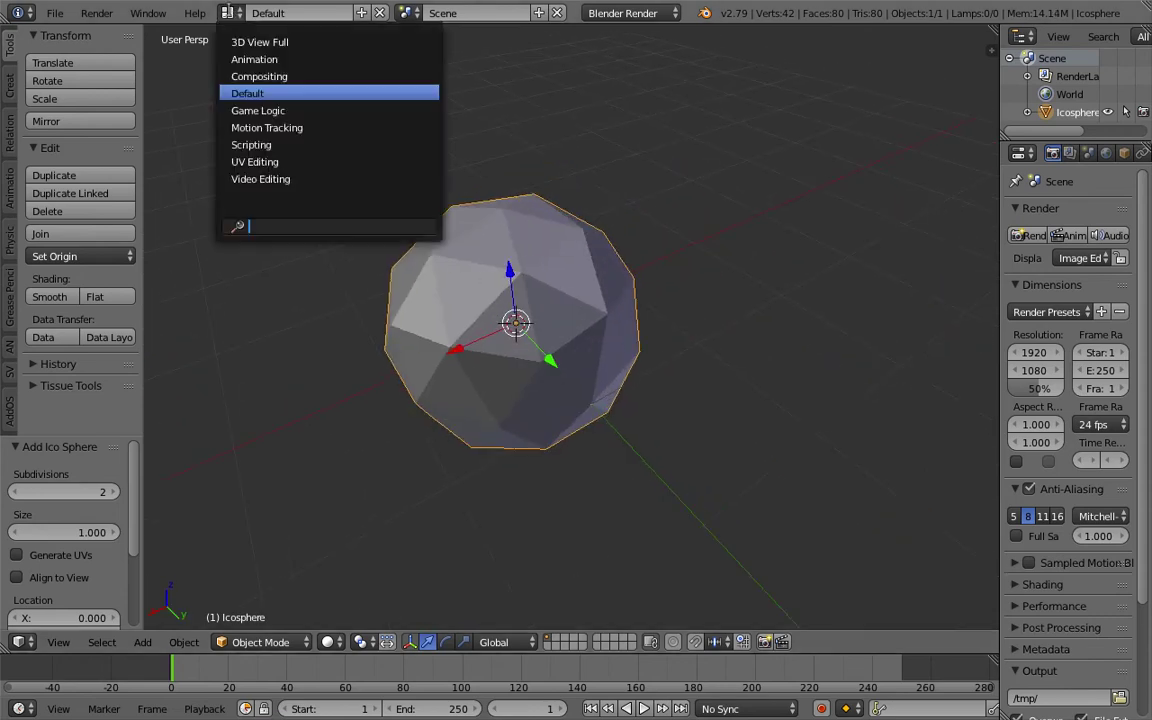
left_click(254, 73)
scroll(641, 510, "up", 8)
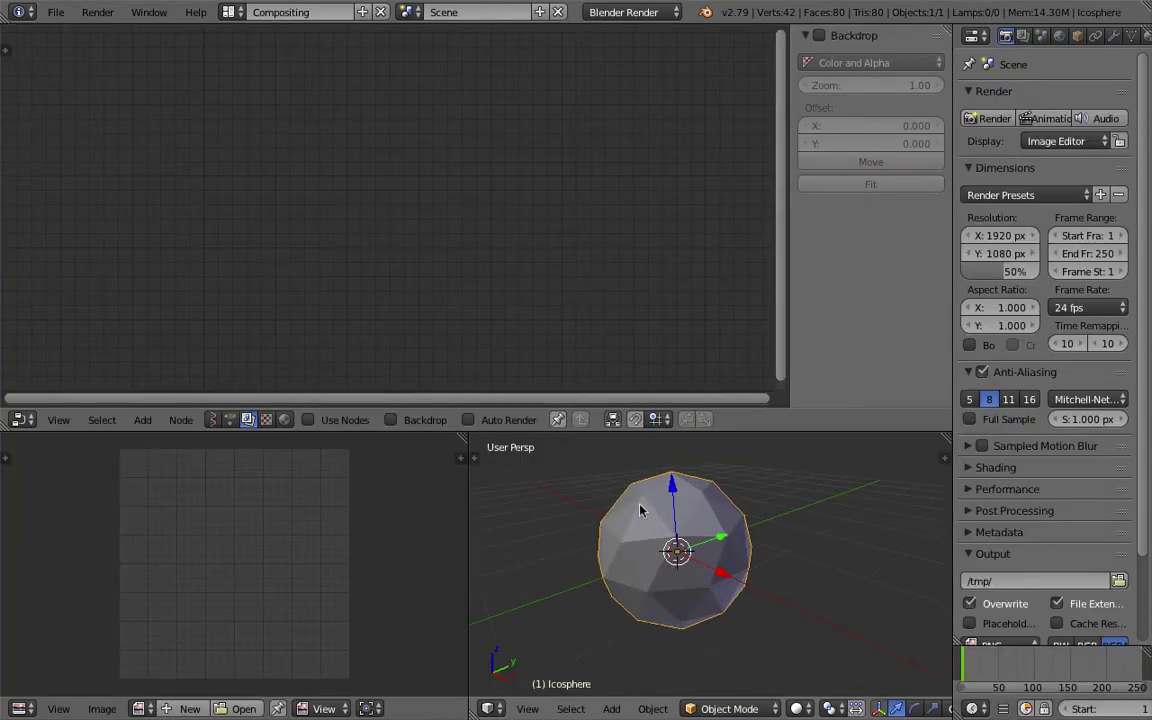
Save the file to the Desktop as sv_metaballs_random_00.
key("ctrl+s")
left_click(378, 80)
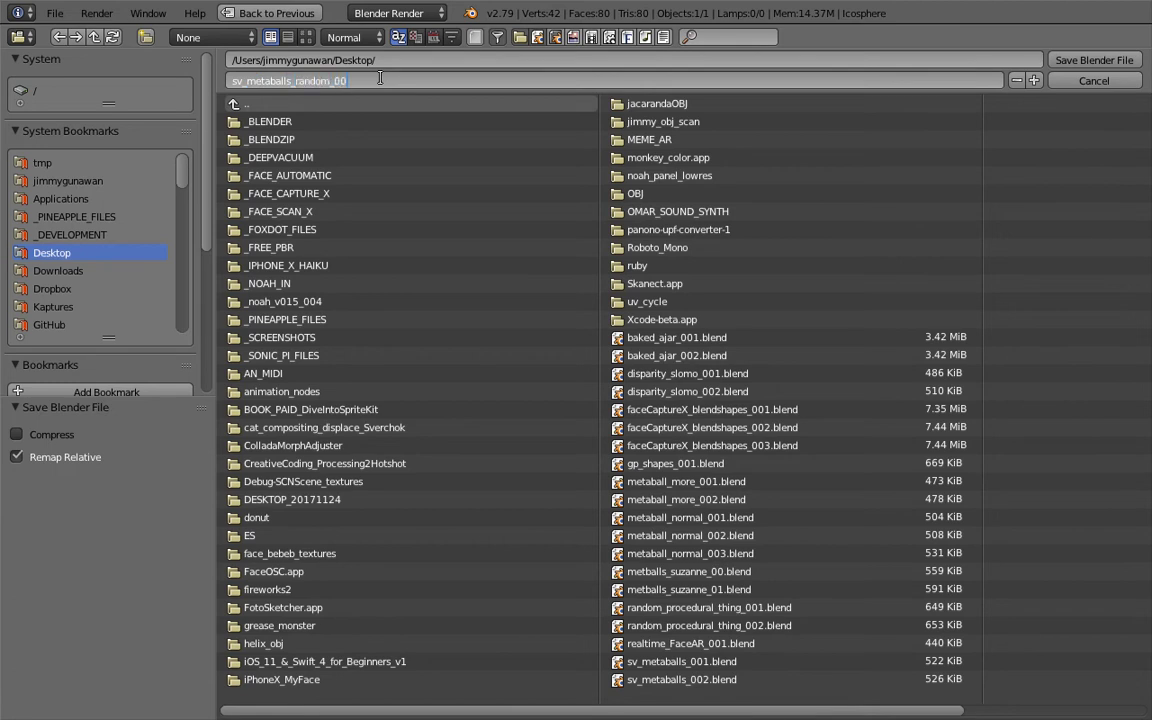
left_click(1064, 60)
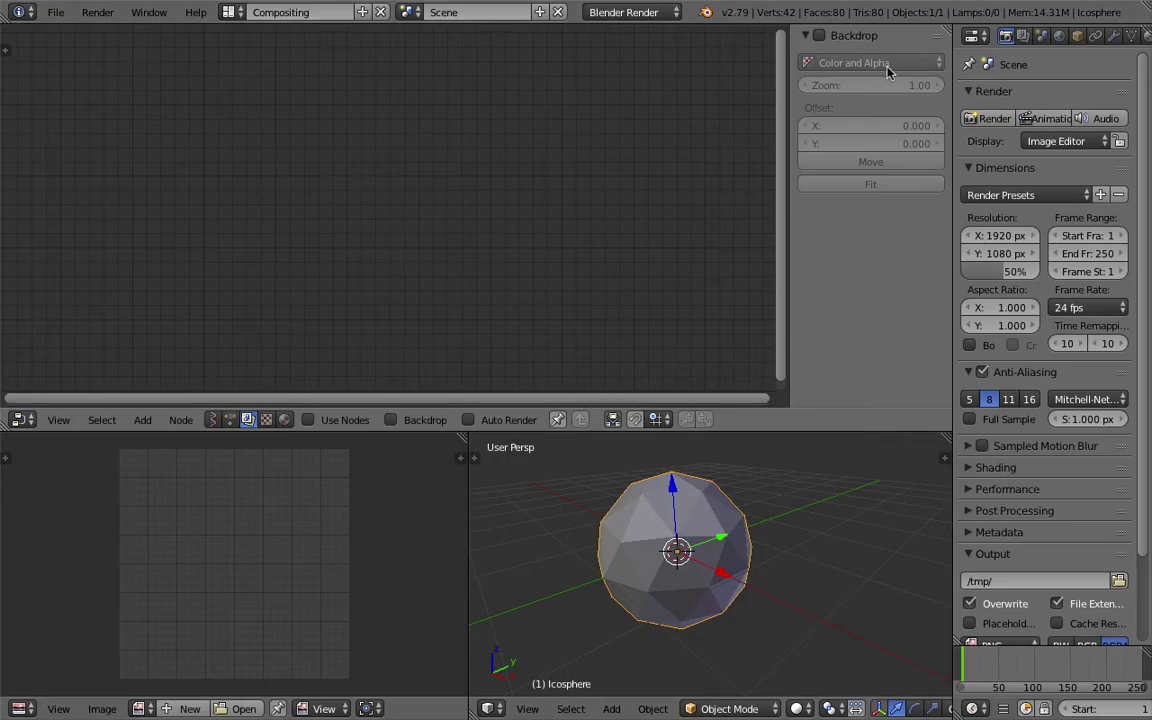
Switch the node editor to Sverchok with a new node tree, and extend the 3D viewport over the image editor.
left_click(213, 421)
left_click_drag(465, 440, 276, 457)
left_click(369, 421)
Add a Line MK2 node and place a Vector Noise MK2 node beside it.
key("alt+space")
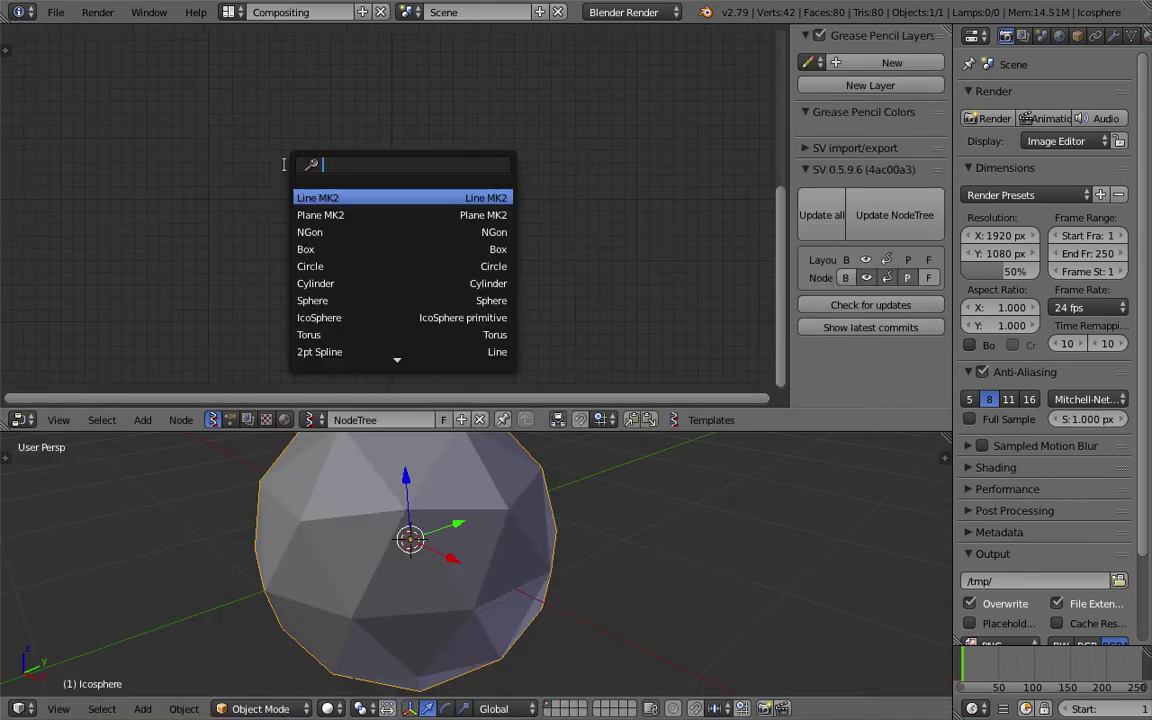
type("line")
key("Return")
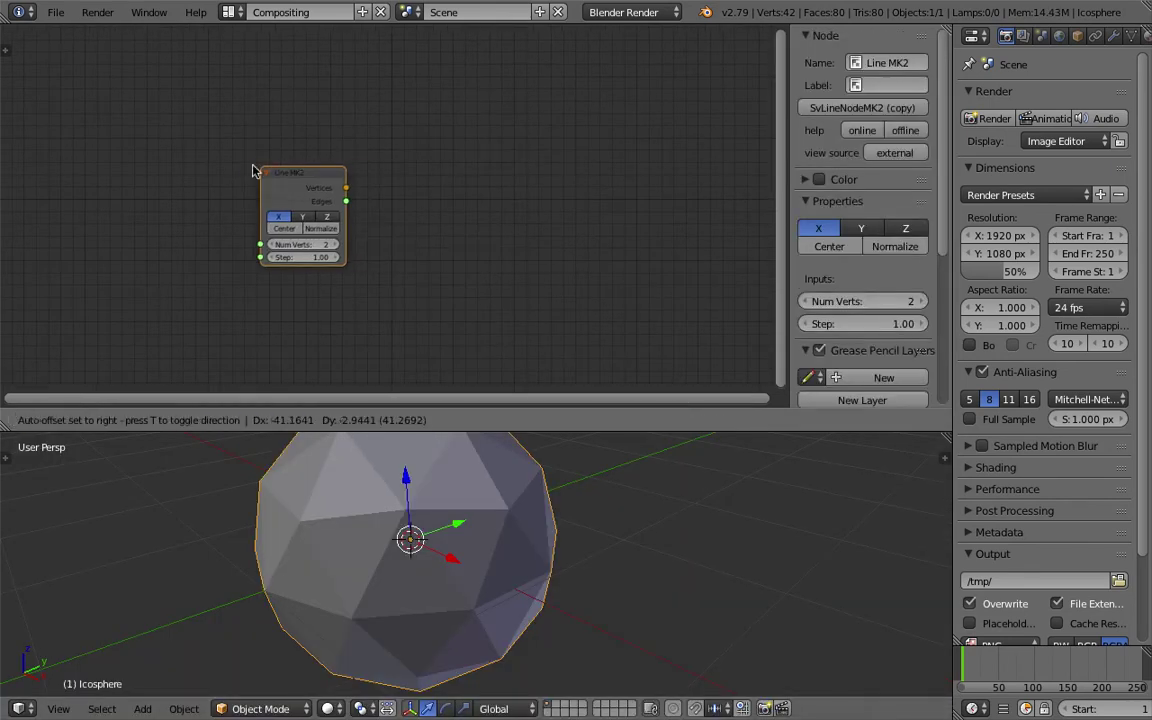
left_click(252, 168)
key("alt+space")
type("noise")
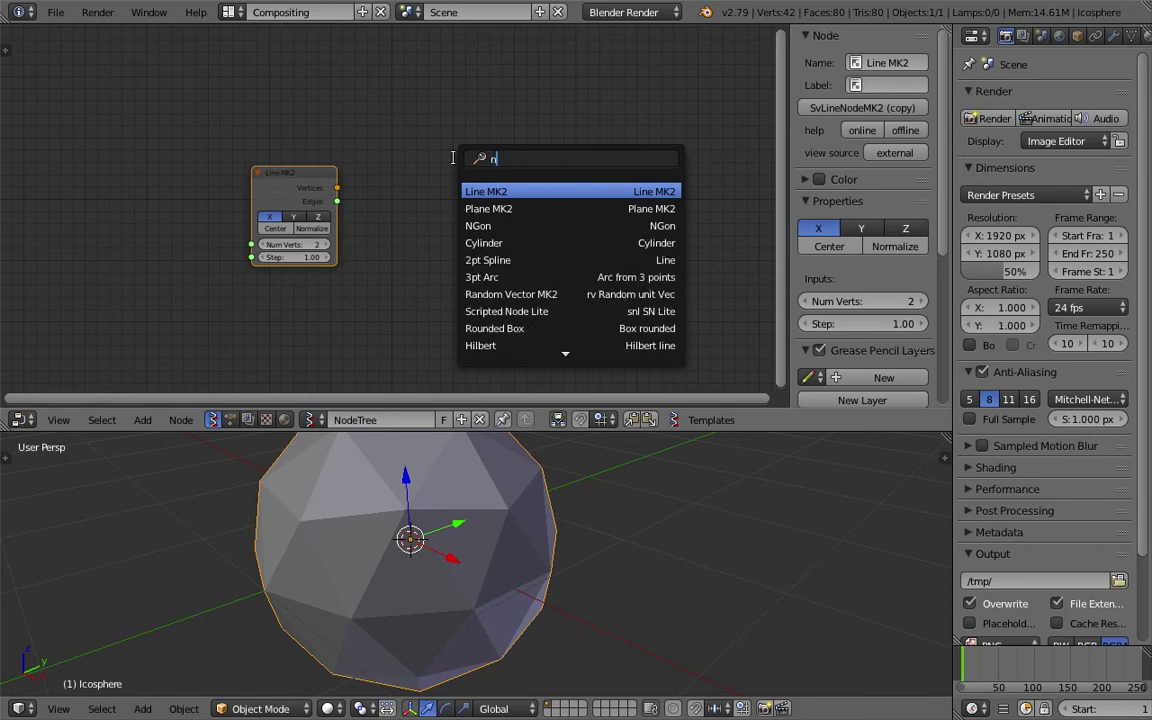
key("Return")
left_click(435, 160)
Add a Viewer Draw node beyond the Vector Noise node.
key("shift+a")
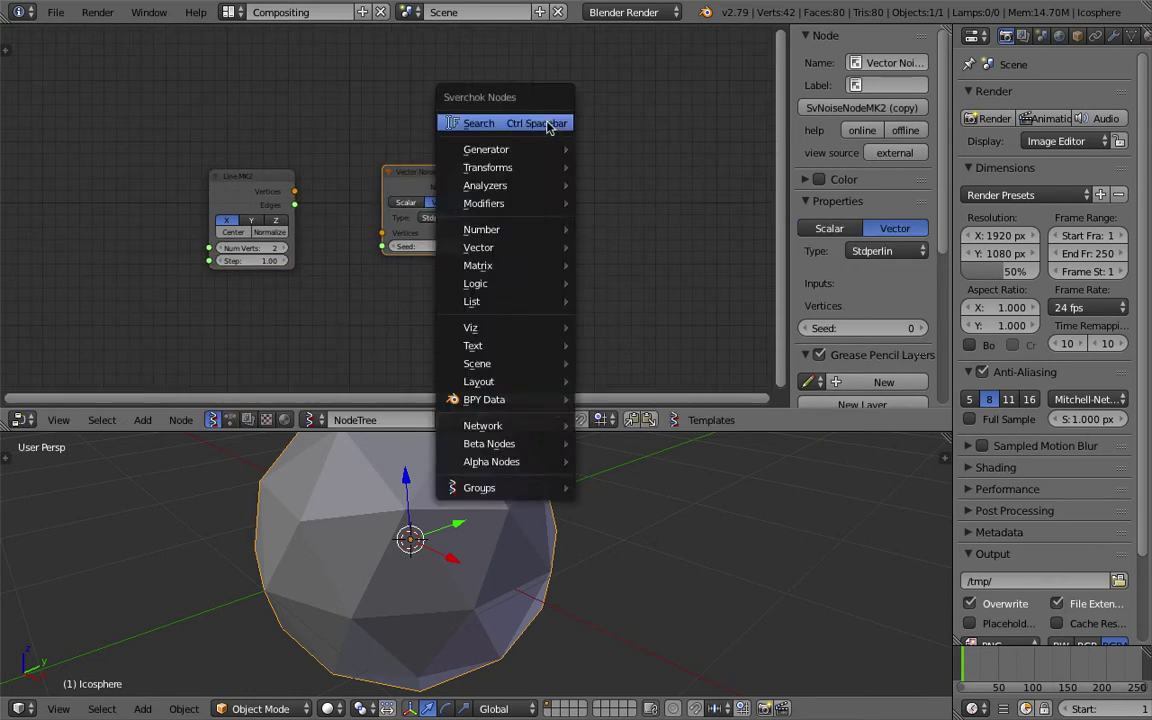
left_click(555, 118)
type("viewer")
key("Return")
left_click(548, 121)
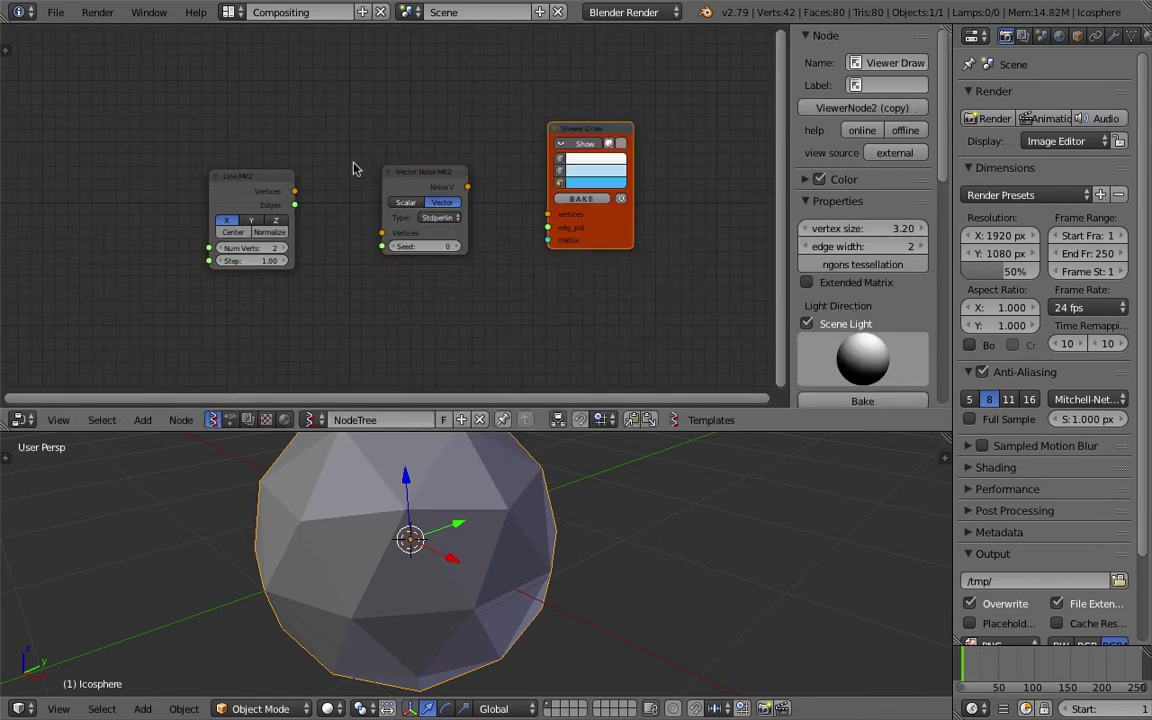
Link the Line vertices through Vector Noise to the Viewer Draw vertices, and hide the node editor's properties sidebar.
left_click_drag(287, 190, 381, 235)
left_click_drag(474, 185, 561, 215)
left_click_drag(645, 236, 671, 233)
key("n")
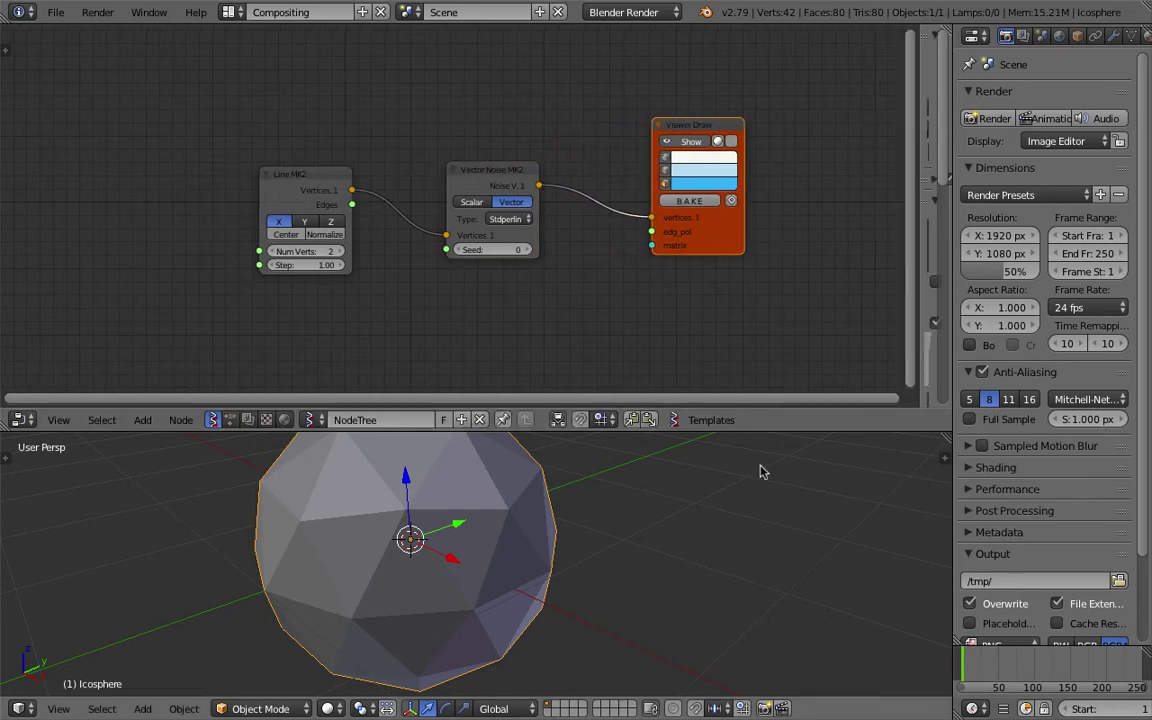
Display the viewport in wireframe and set the Line node to 60 vertices with a step of 0.06.
scroll(591, 548, "down", 3)
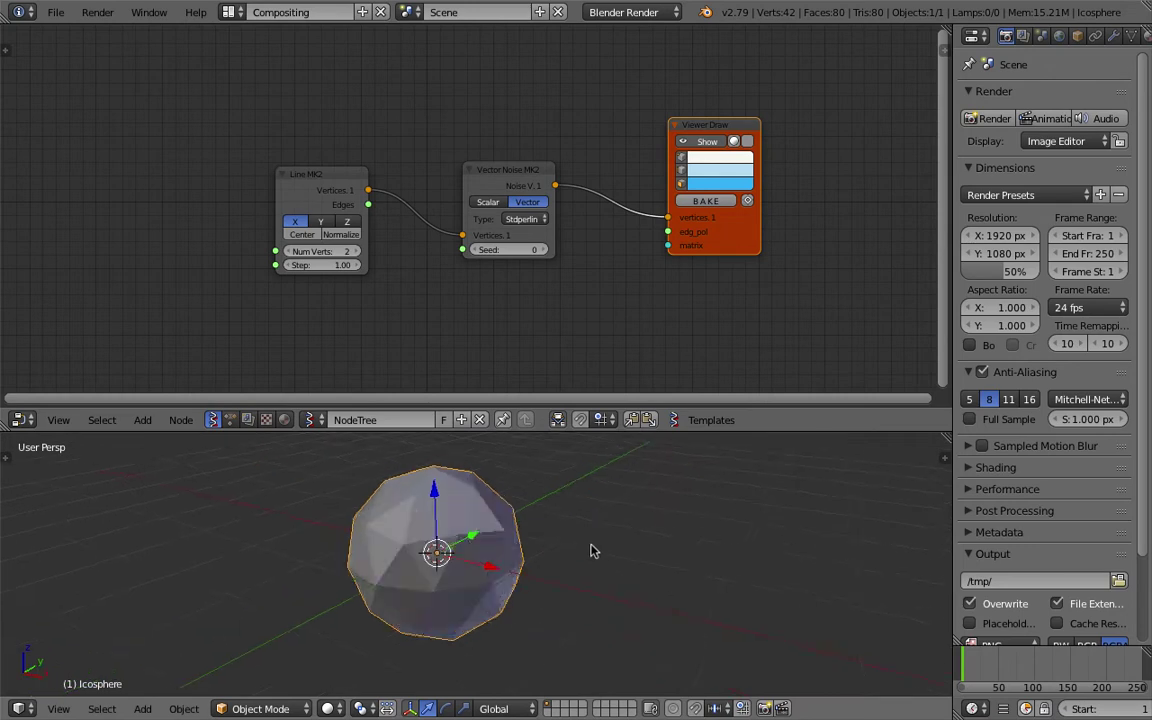
key("z")
scroll(540, 570, "up", 1)
middle_click_drag(519, 568, 491, 512)
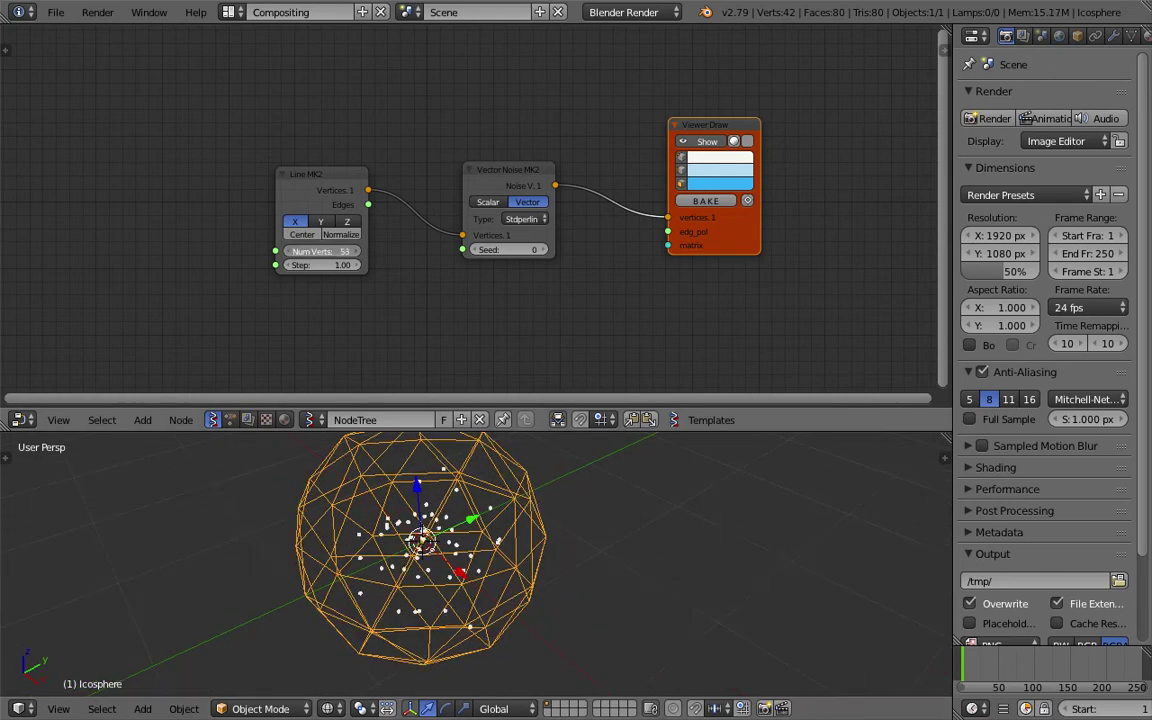
left_click_drag(321, 252, 244, 281)
scroll(300, 286, "up", 3)
left_click_drag(283, 281, 229, 281)
Delete the ico sphere and enlarge the 3D viewport.
mouse_move(582, 549)
middle_mouse_down()
mouse_move(651, 597)
mouse_move(797, 522)
mouse_move(590, 557)
middle_mouse_up()
key("Delete")
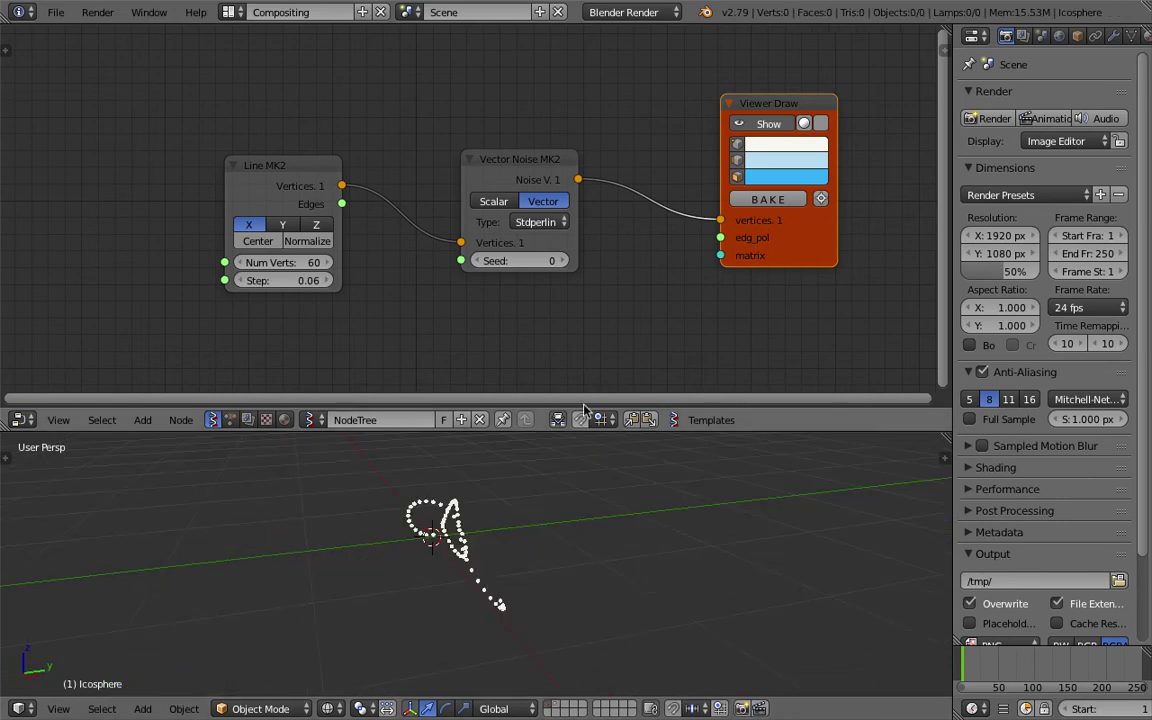
left_click_drag(605, 431, 606, 366)
middle_click_drag(609, 486, 752, 466)
Set the Line node's Num Verts to 191 and move the Viewer Draw node farther from the Vector Noise node.
mouse_move(286, 228)
left_mouse_down()
mouse_move(322, 228)
mouse_move(295, 230)
left_mouse_up()
middle_click_drag(530, 478, 478, 488)
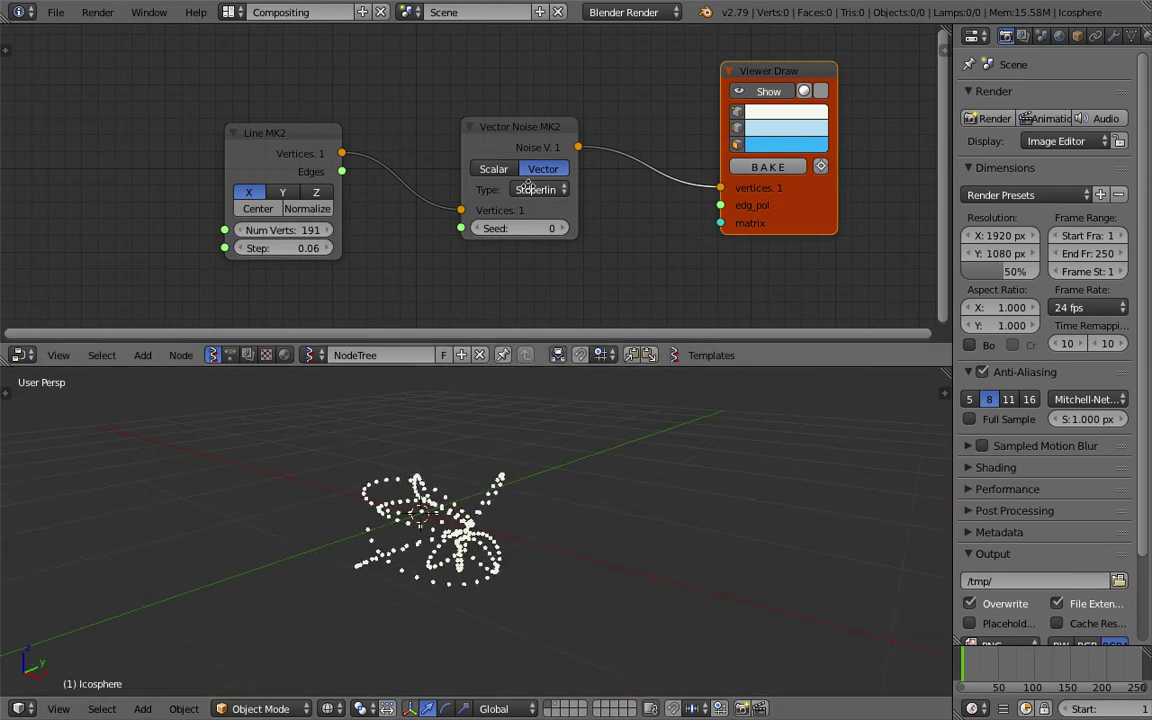
middle_click_drag(545, 176, 356, 189)
left_click_drag(615, 225, 694, 189)
Add a Metaball node and link the Vector Noise output to its Origins input.
key("alt+space")
type("meta")
key("Return")
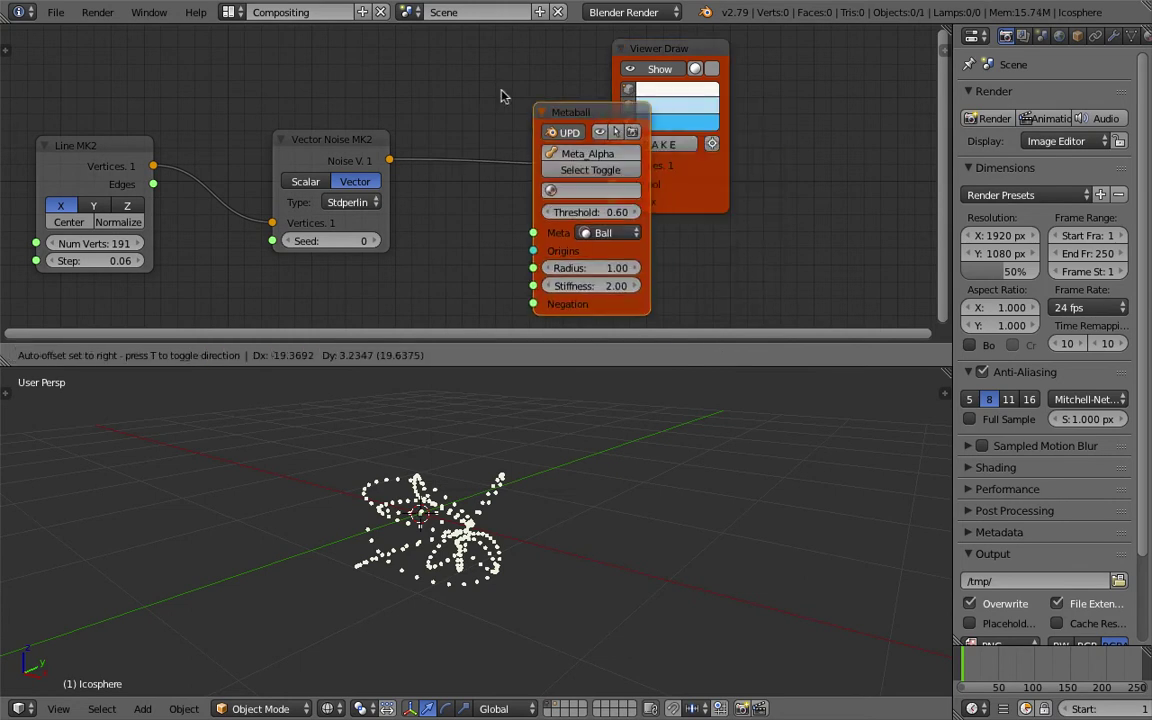
left_click(497, 87)
left_click_drag(391, 159, 442, 179)
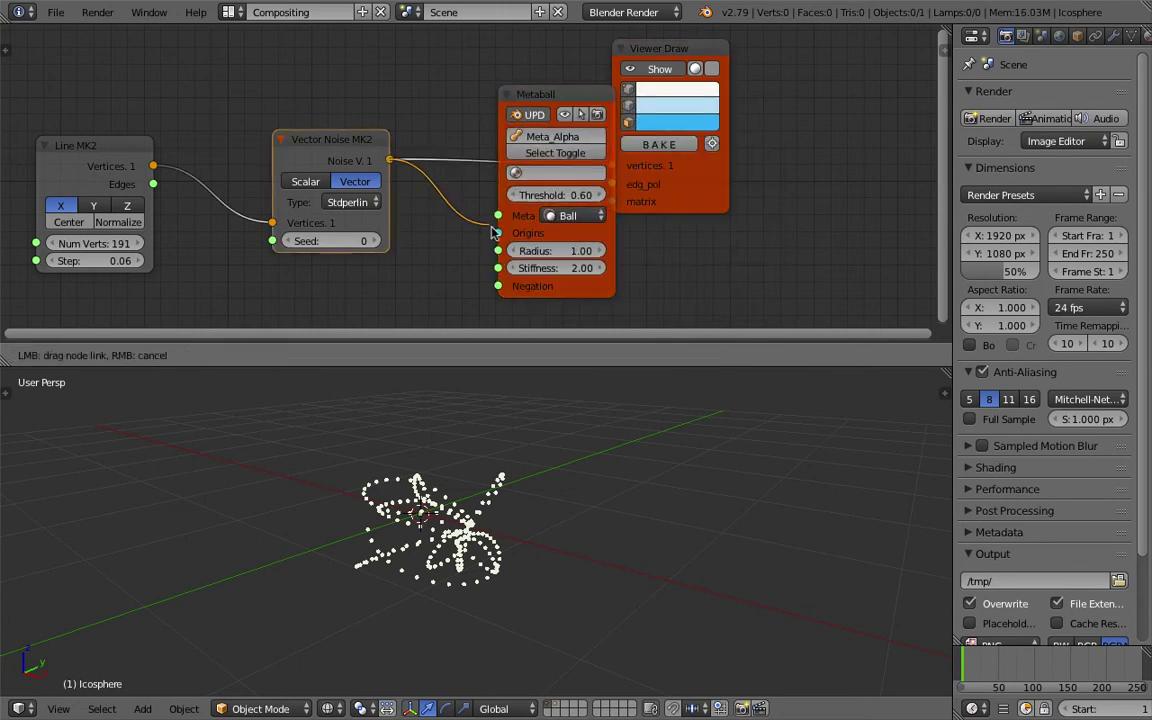
left_click_drag(487, 228, 497, 232)
Arrange the Viewer Draw node above the Metaball node and turn off the Viewer Draw display.
left_click_drag(672, 199, 750, 195)
left_click_drag(554, 108, 573, 216)
left_click_drag(748, 182, 537, 125)
middle_click_drag(520, 44, 527, 91)
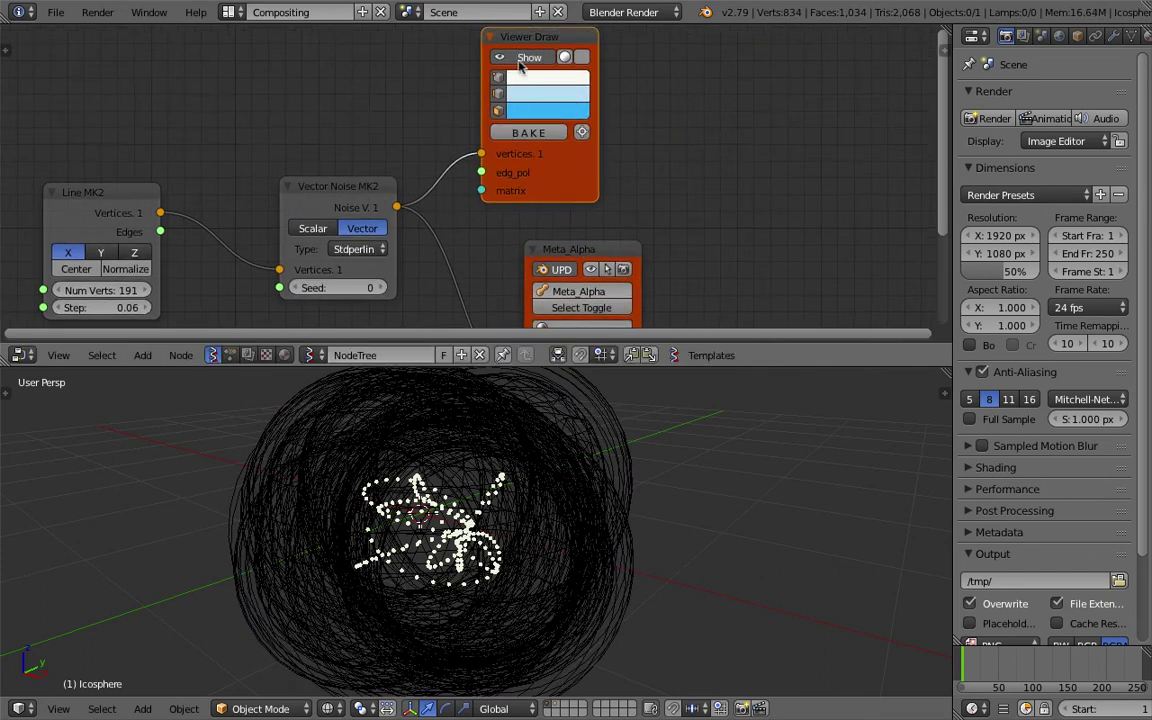
left_click(524, 57)
Reduce the metaball radius to 0.22 and display the viewport in solid shading.
middle_click_drag(638, 258, 643, 185)
mouse_move(547, 126)
middle_mouse_down()
mouse_move(555, 135)
mouse_move(583, 97)
middle_mouse_up()
scroll(583, 97, "up", 2)
left_click_drag(620, 291, 562, 291)
key("z")
middle_click_drag(620, 414, 636, 443)
key("z")
key("z")
left_click_drag(610, 291, 588, 291)
mouse_move(519, 411)
middle_mouse_down()
mouse_move(694, 463)
mouse_move(516, 411)
middle_mouse_up()
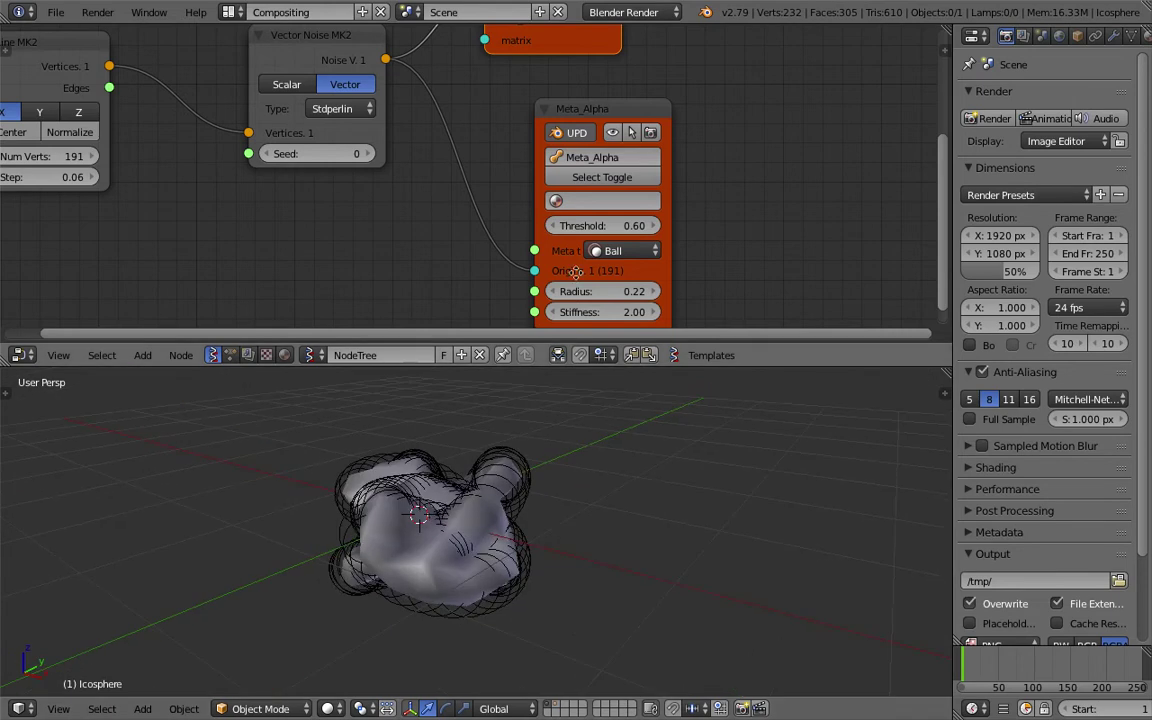
Set the Meta_Alpha node's stiffness to 0.95, threshold to 0.74 and radius to 0.25.
middle_click_drag(576, 272, 582, 225)
left_click_drag(612, 265, 507, 265)
mouse_move(637, 181)
left_mouse_down()
mouse_move(662, 181)
mouse_move(651, 181)
left_mouse_up()
left_click_drag(636, 245, 640, 245)
Enlarge the node editor and reposition the Meta_Alpha node so it is fully in view.
left_click_drag(725, 366, 722, 395)
middle_click_drag(653, 128, 566, 174)
left_click_drag(535, 120, 549, 99)
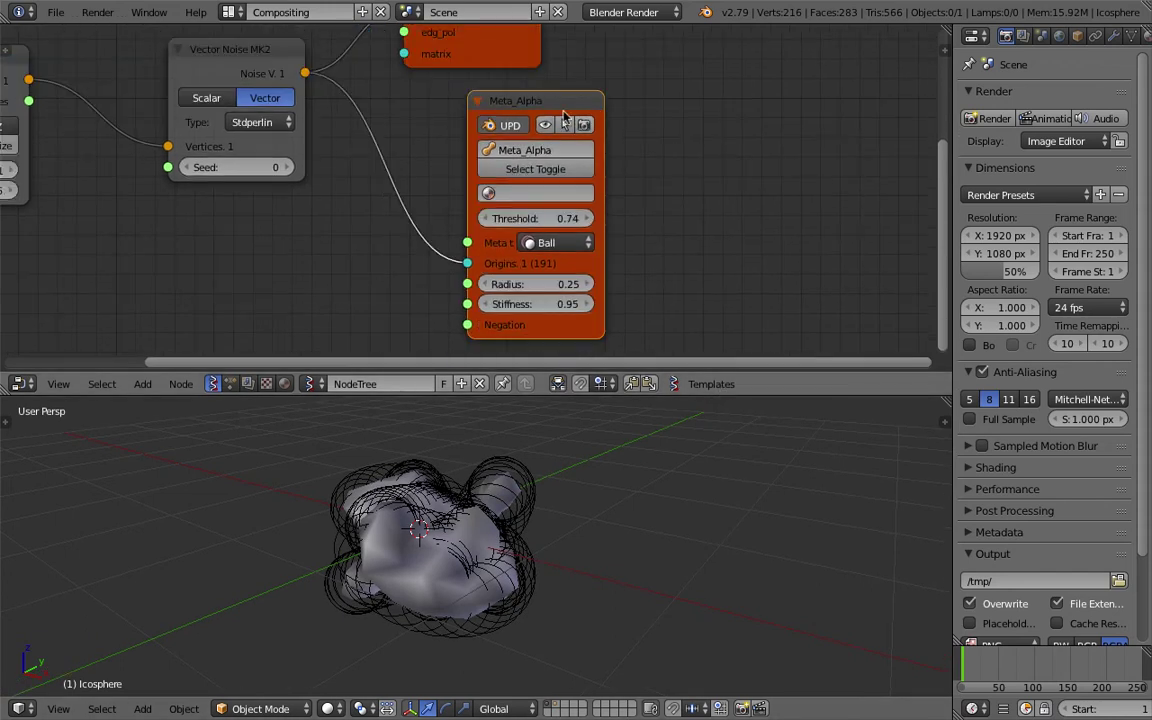
middle_click_drag(563, 112, 563, 109)
Show the Meta_Alpha node's properties sidebar and widen it.
left_click(949, 49)
middle_click_drag(803, 115, 815, 108)
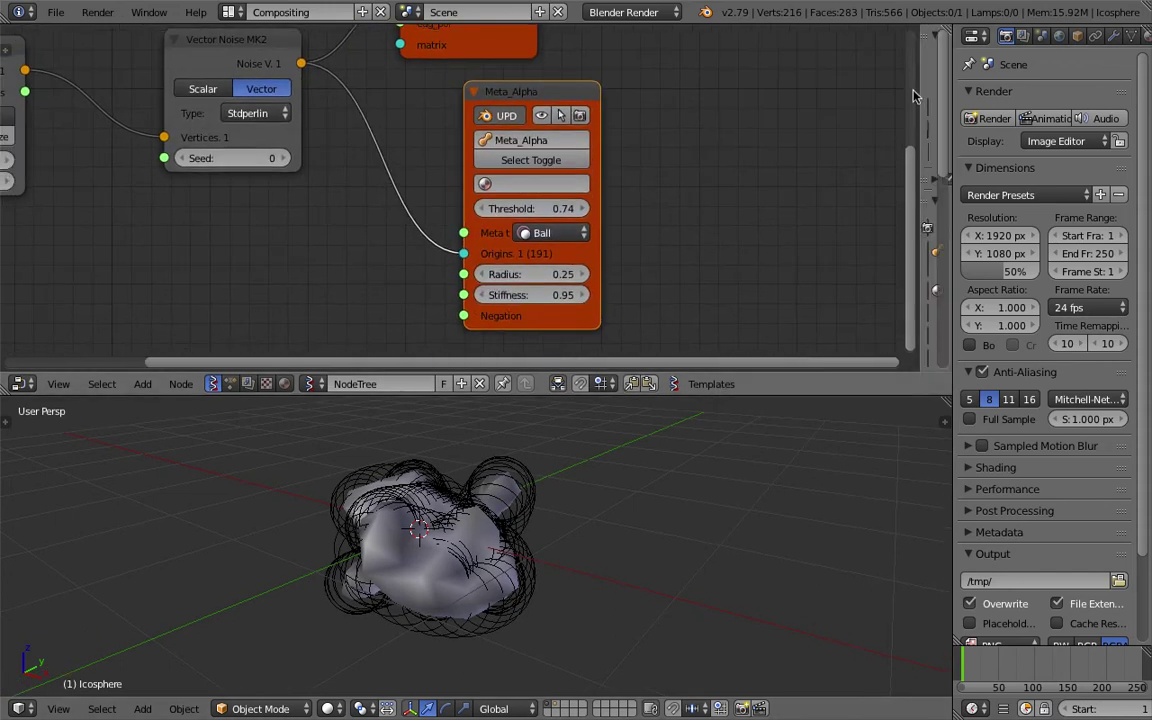
left_click_drag(918, 91, 741, 87)
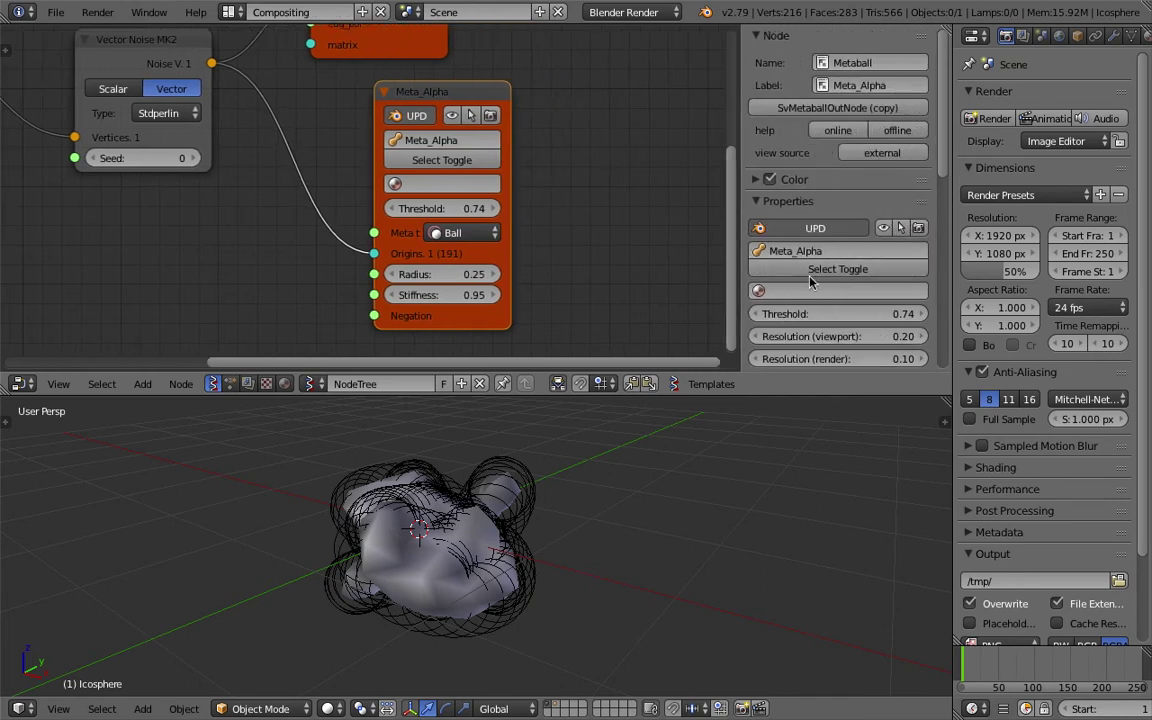
Refine the Meta_Alpha node's viewport resolution to 0.05, settle on 0.08, and shift the node slightly aside.
left_click_drag(944, 169, 947, 217)
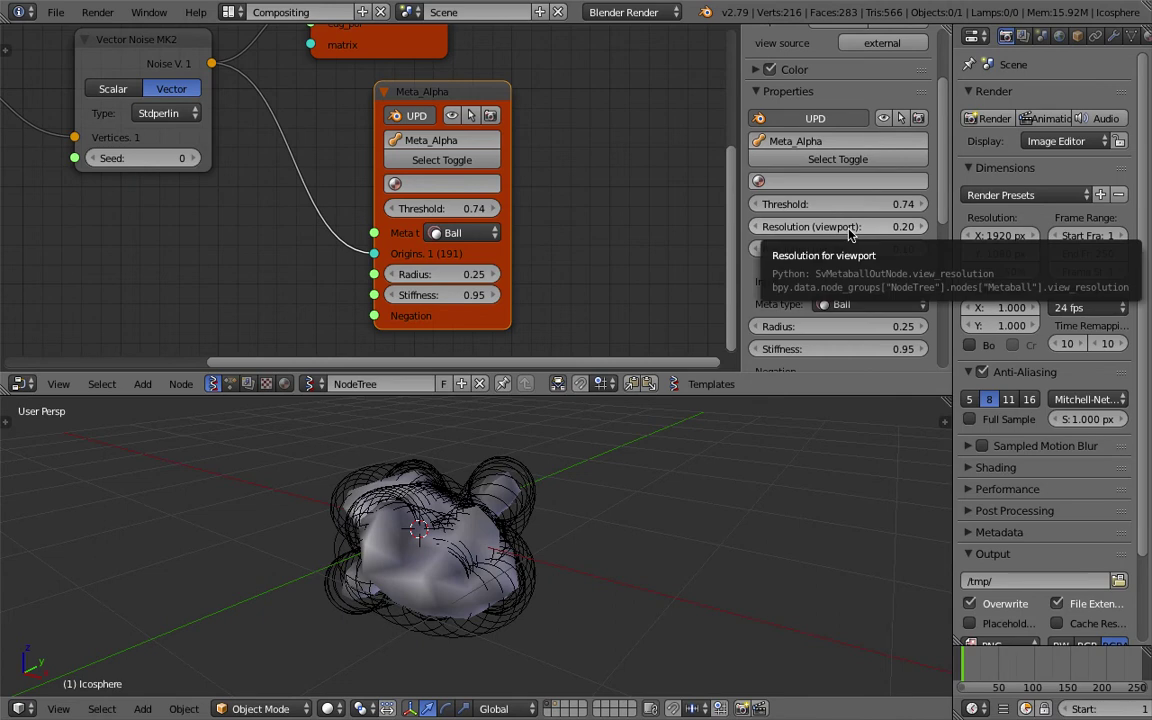
left_click_drag(851, 232, 806, 232)
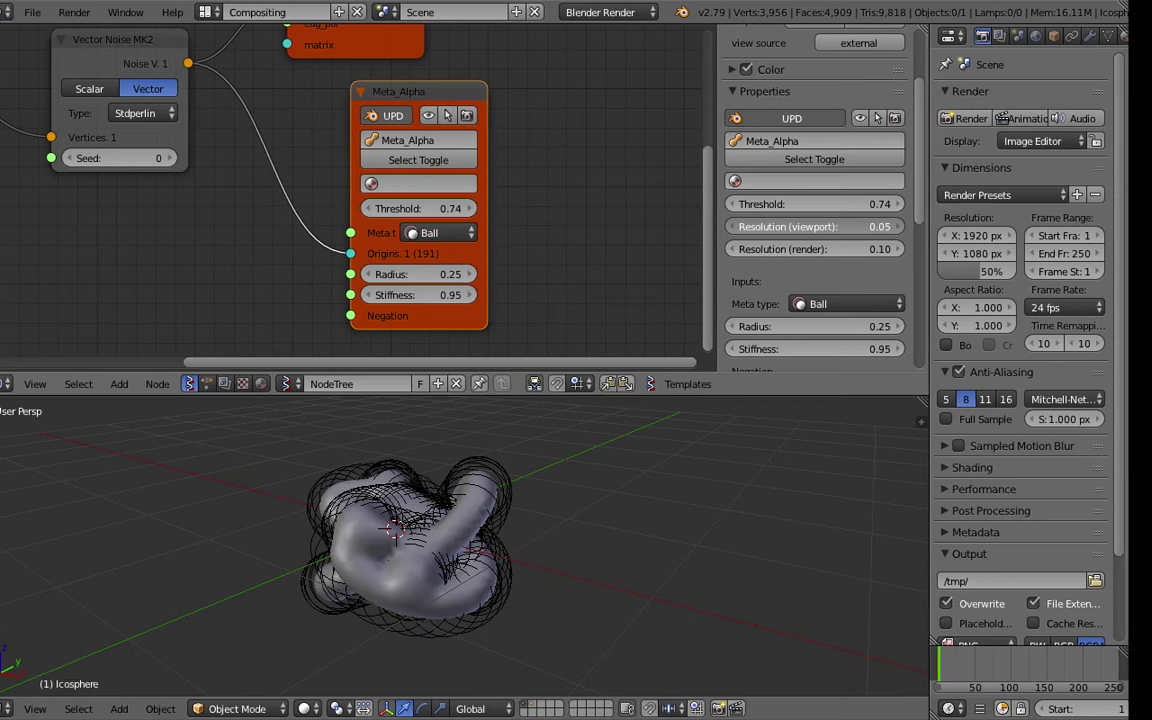
key("ctrl+Left")
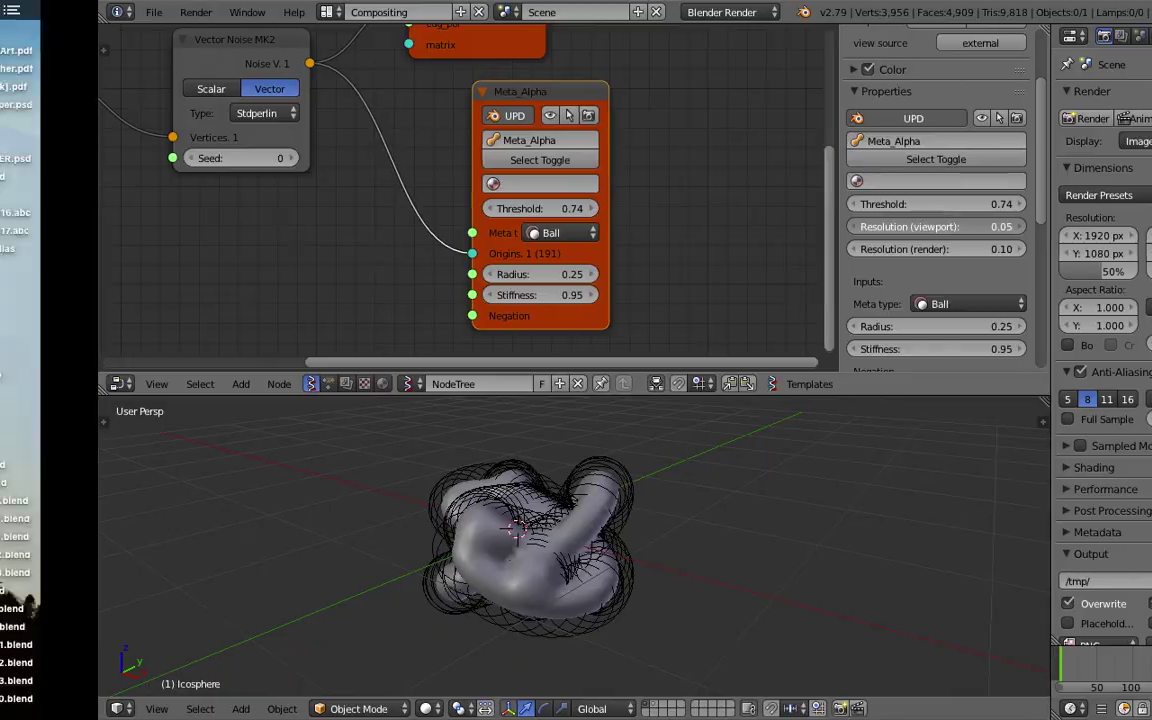
key("ctrl+Right")
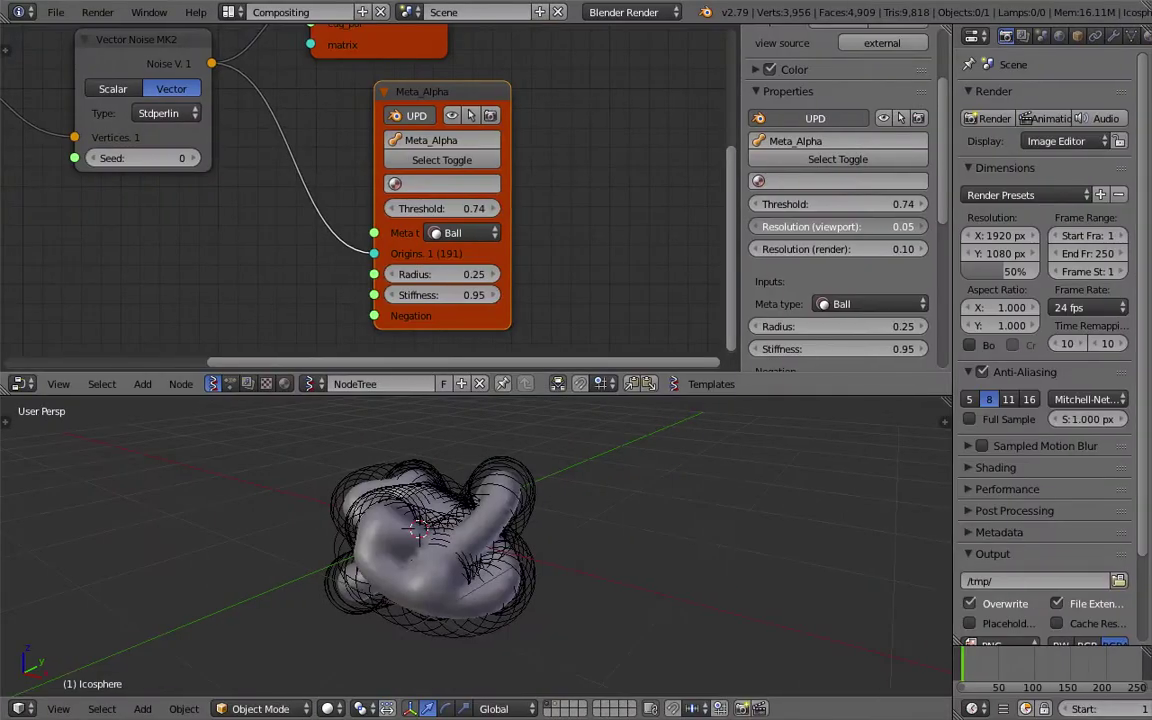
left_click_drag(456, 96, 479, 96)
Try metaball radii of 0.3 and 0.4, and reduce the Meta_Alpha node's radius to 0.24.
left_click(857, 147)
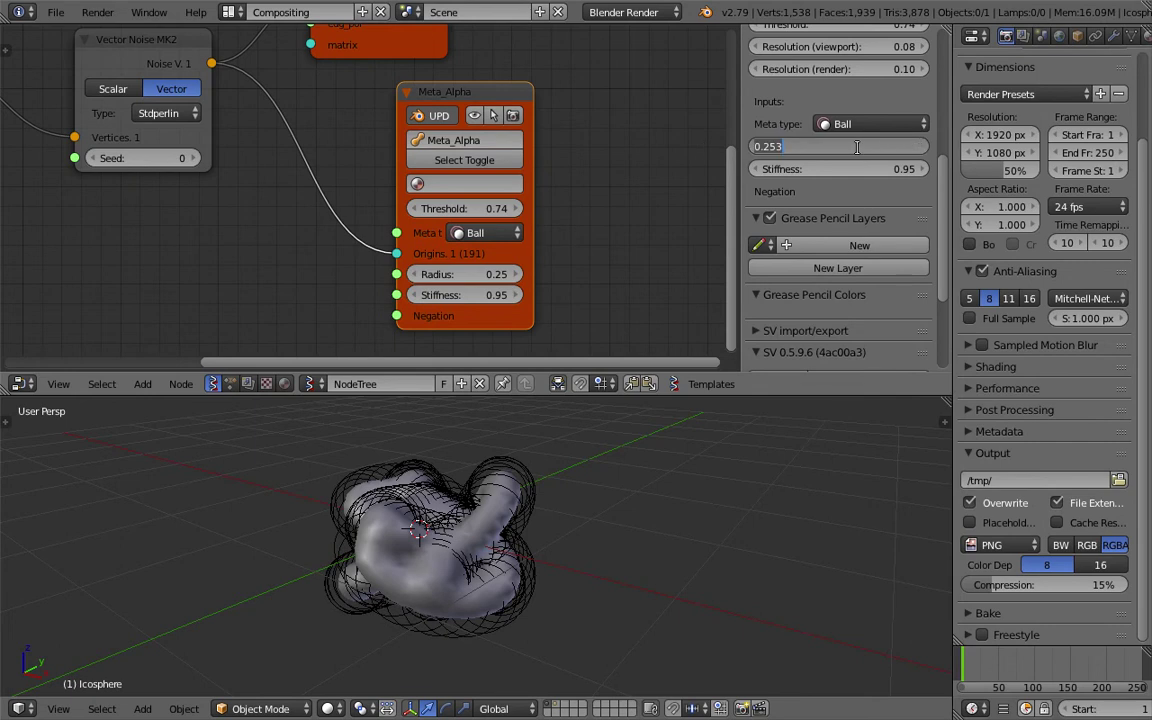
type(".3")
key("Return")
left_click(858, 148)
type(".4")
key("Return")
middle_click_drag(459, 226, 585, 227)
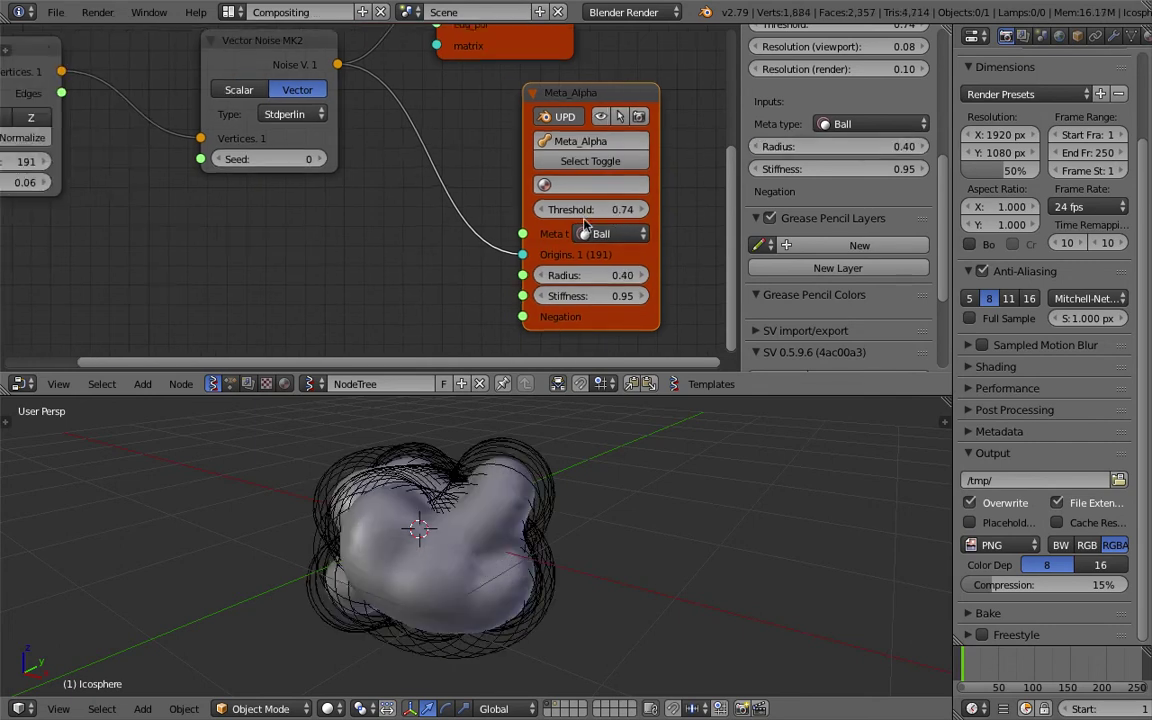
left_click_drag(591, 275, 535, 275)
Save the Blender file over the existing version.
middle_click_drag(570, 500, 599, 548)
key("ctrl+s")
left_click(599, 550)
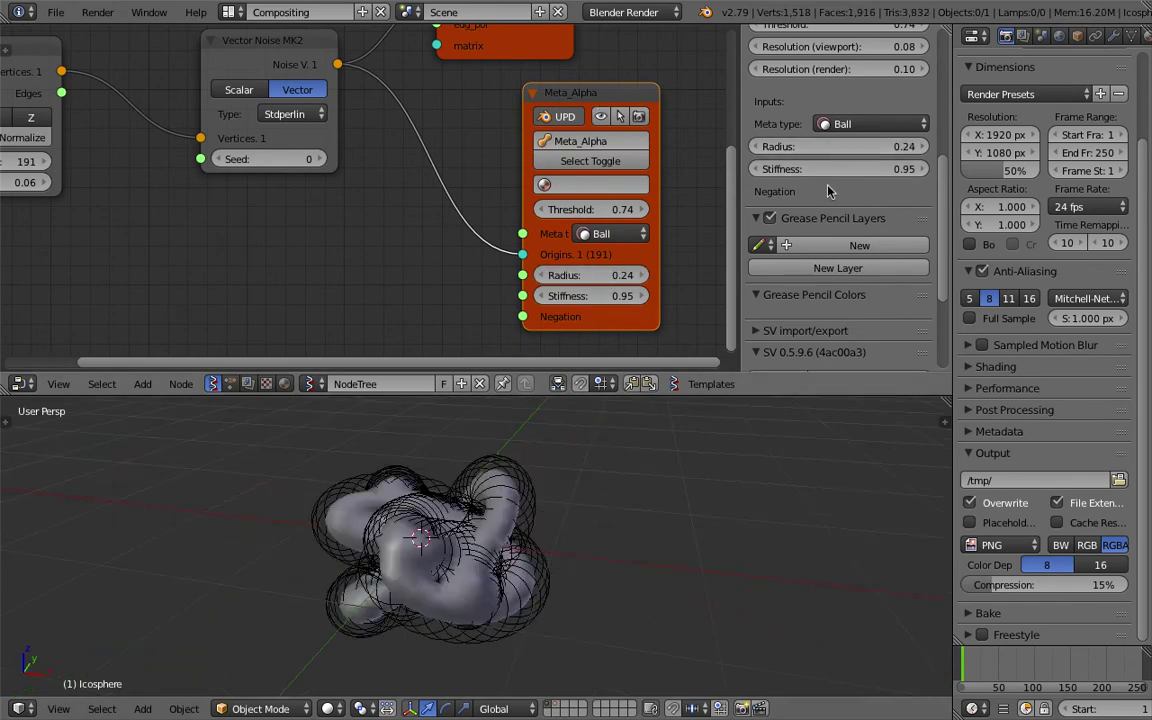
Hide the node properties sidebar and set the Line MK2 node's step to 0.04 and its vertex count to 630.
key("n")
middle_click_drag(440, 478, 415, 486)
middle_click_drag(107, 163, 360, 188)
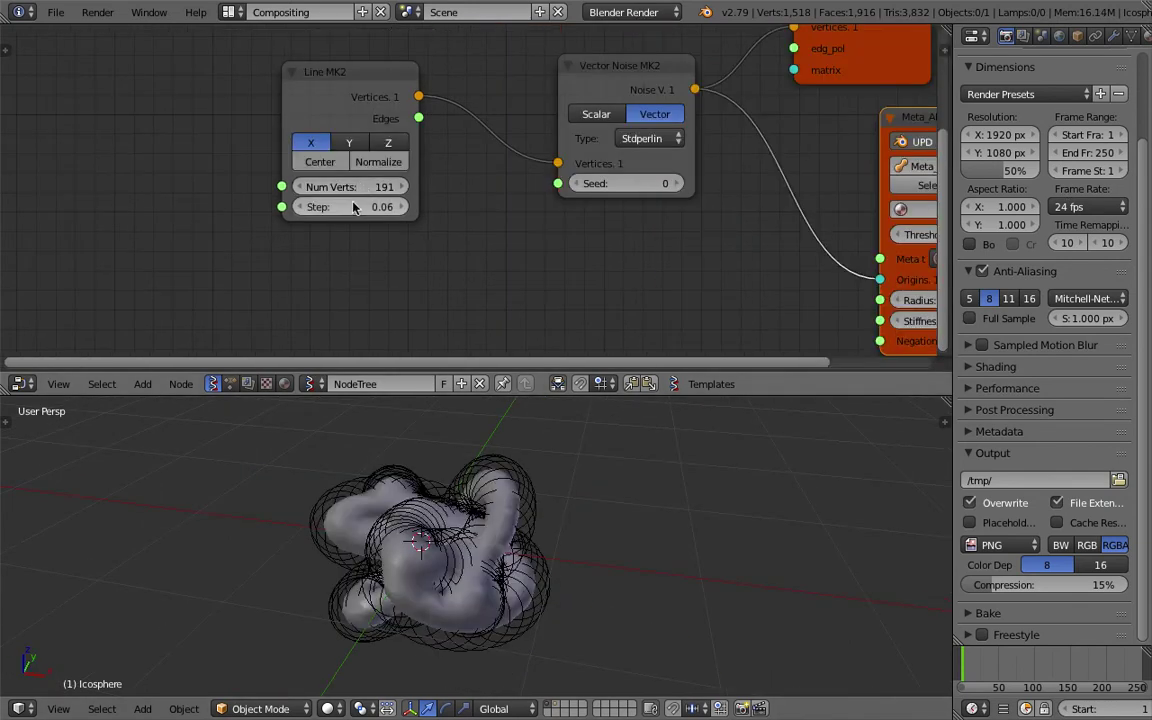
left_click_drag(355, 207, 520, 188)
left_click_drag(430, 193, 735, 208)
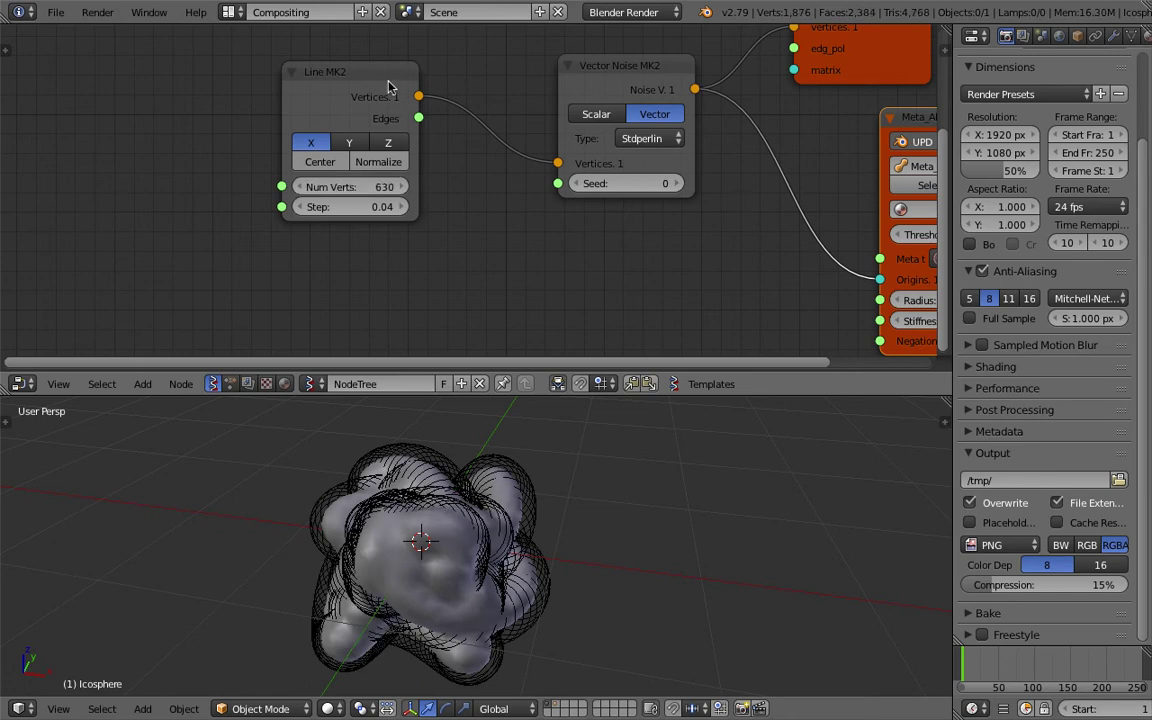
Spread the Line MK2 and Vector Noise MK2 nodes out to make room between them and around the Meta_Alpha node.
left_click_drag(389, 88, 153, 106)
scroll(605, 121, "down", 1)
left_click_drag(603, 94, 444, 119)
middle_click_drag(469, 356, 497, 287)
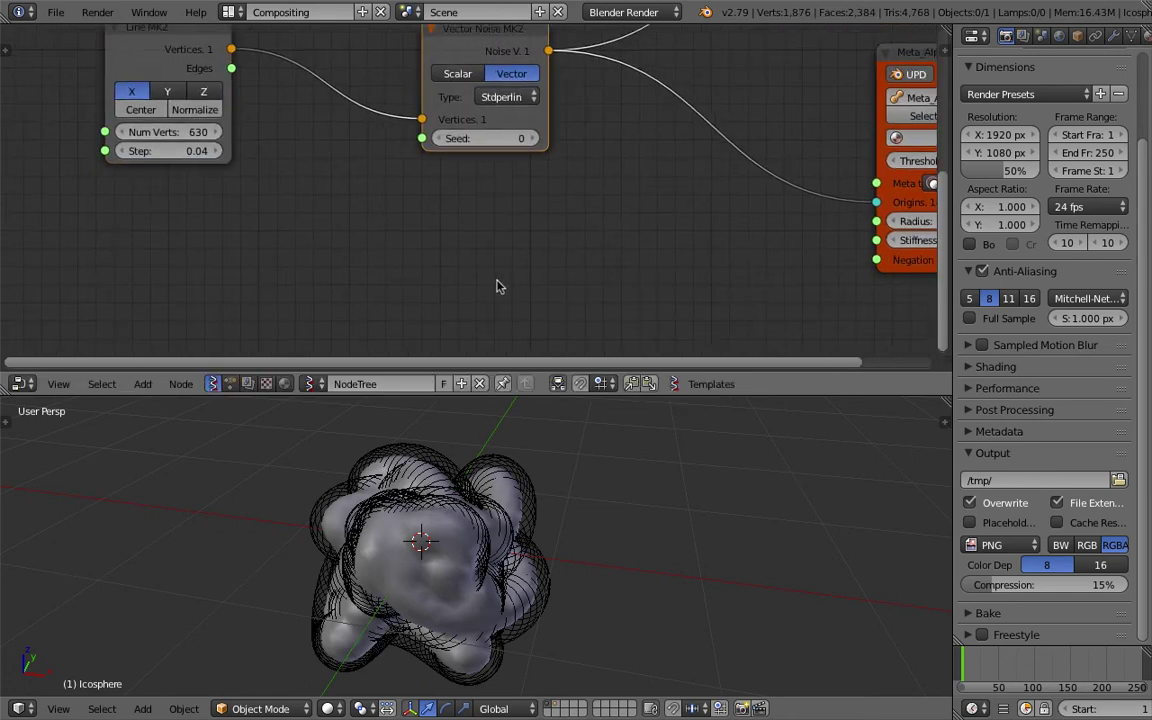
Insert a Vector Math node between the Line and Vector Noise nodes, set to Multiply Scalar with amount 0.61.
key("alt+space")
type("vector m")
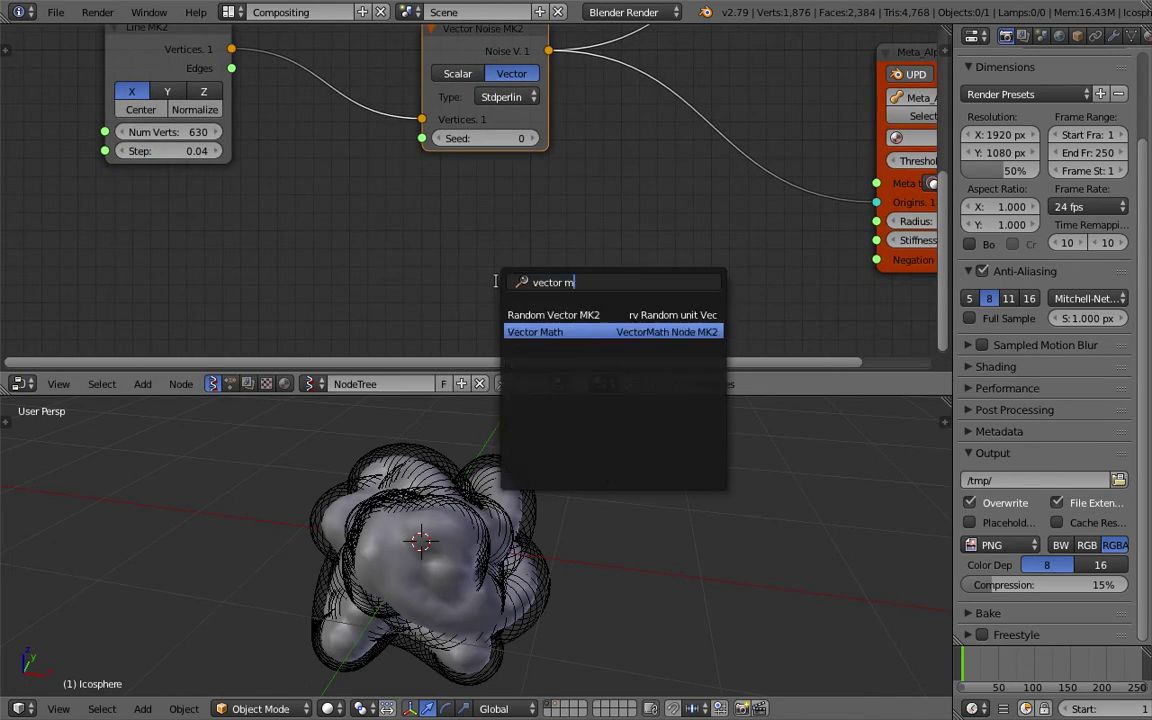
key("Down")
key("Return")
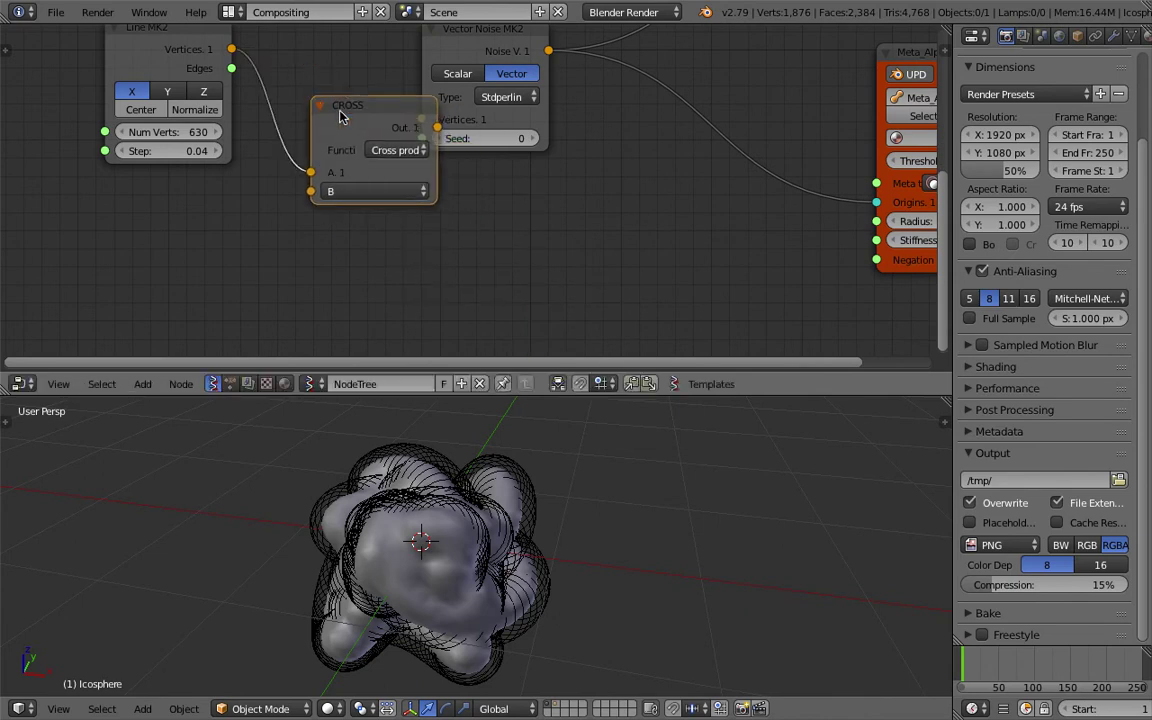
left_click(312, 101)
left_click(397, 150)
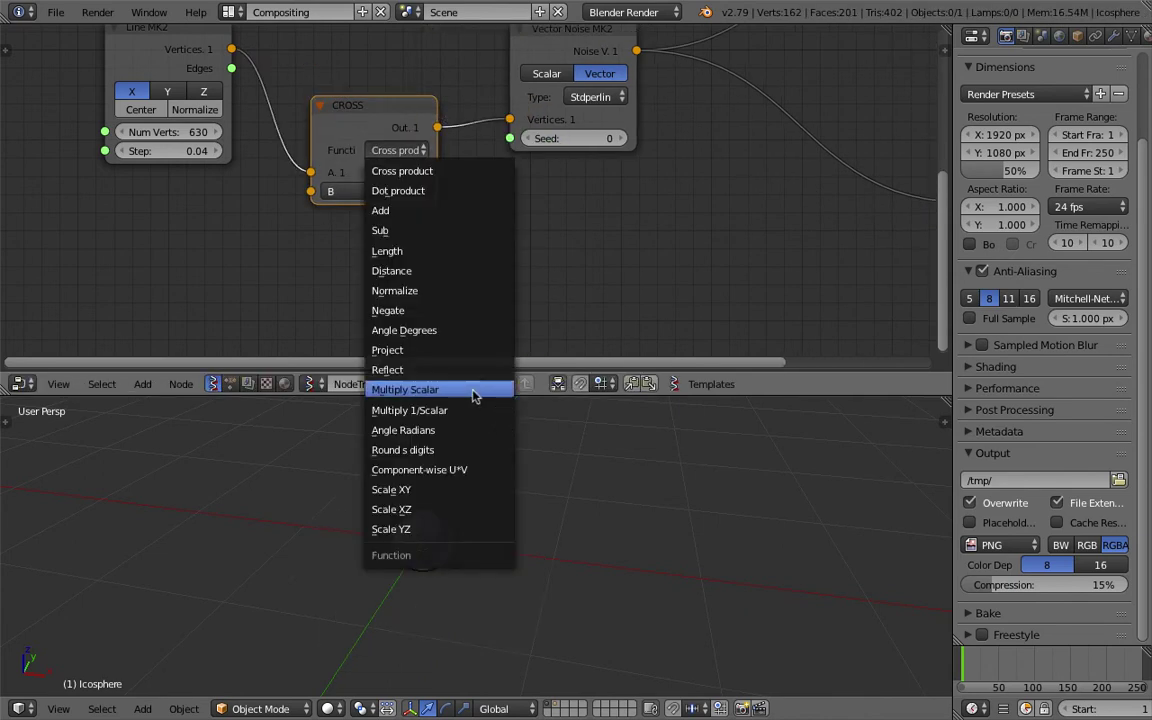
left_click(470, 390)
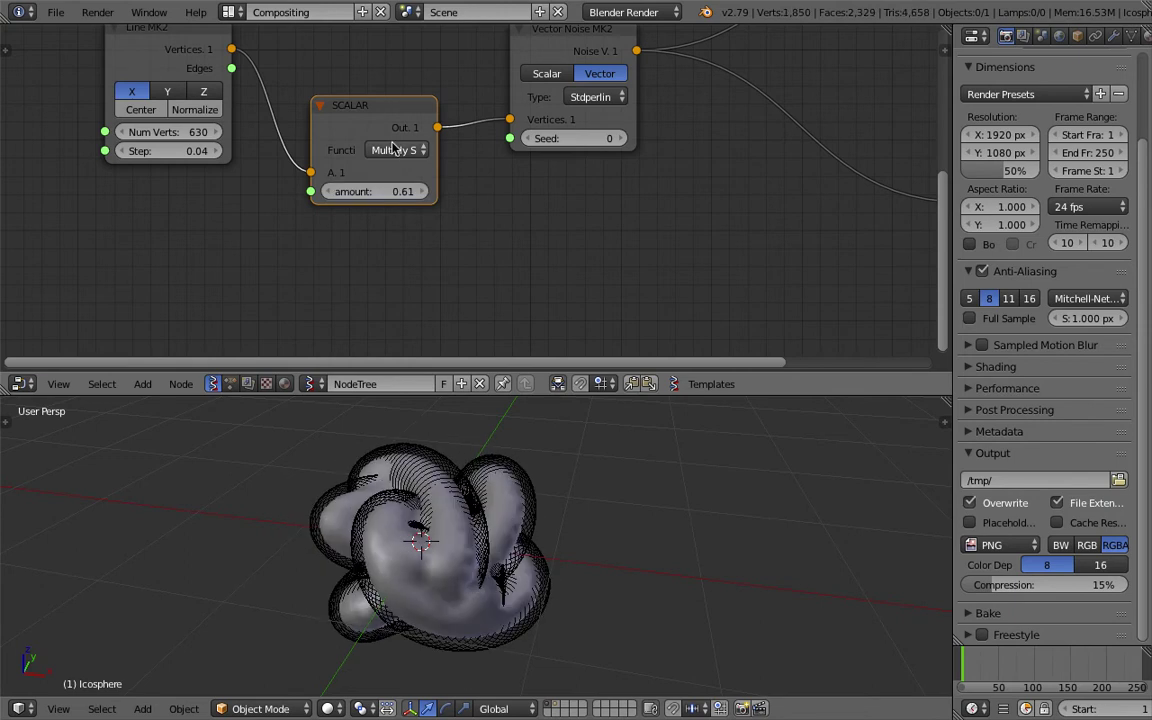
Insert a duplicate of the Multiply Scalar node after the Vector Noise node and raise its amount to 3.70.
key("shift+d")
left_click(785, 138)
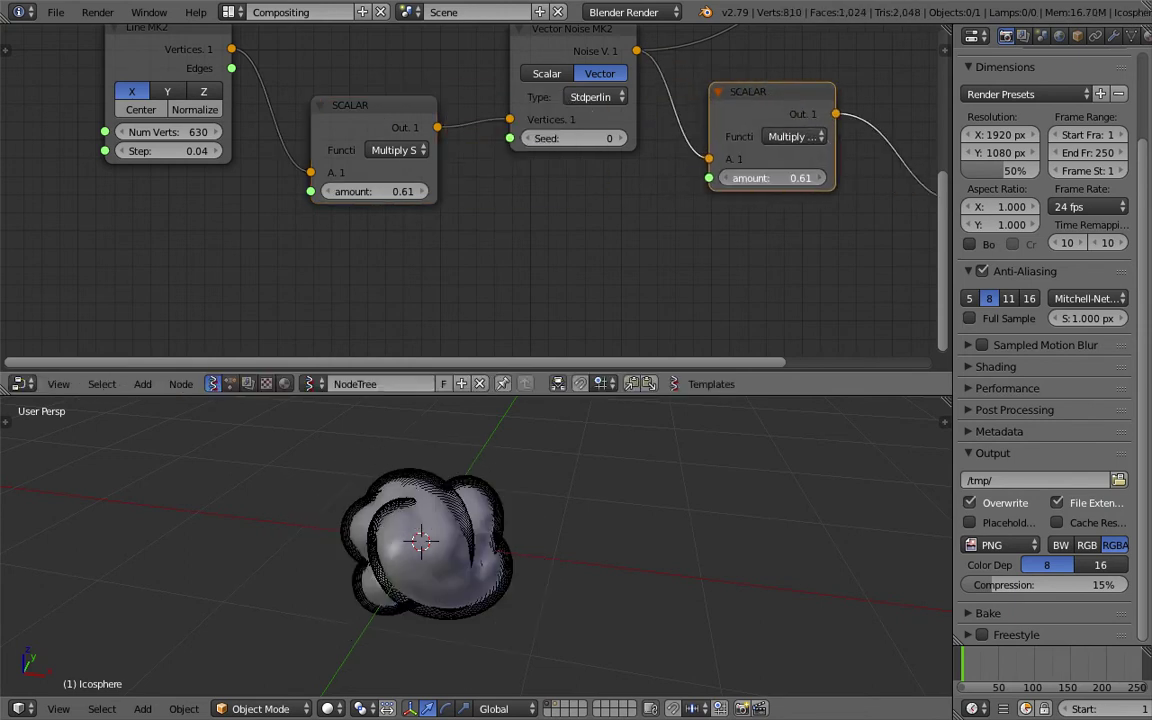
left_click_drag(775, 178, 856, 178)
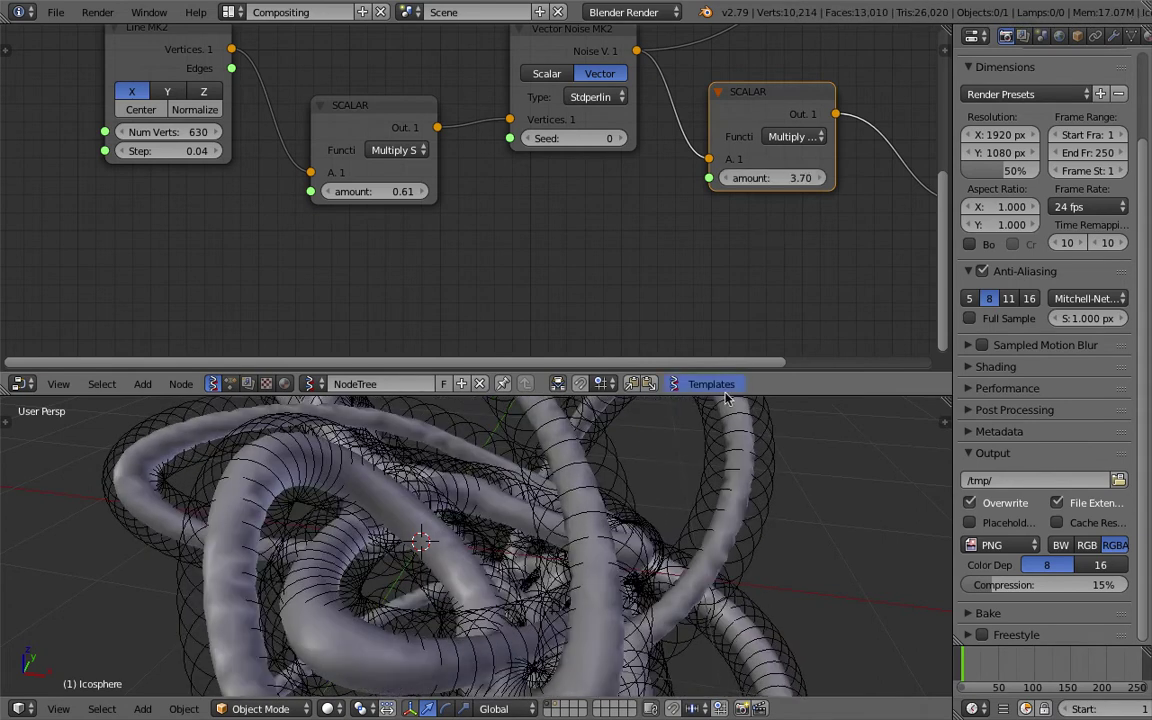
Enlarge the 3D viewport and examine the tube-like metaball structure from several angles and distances.
scroll(707, 547, "down", 5)
left_click_drag(557, 398, 540, 231)
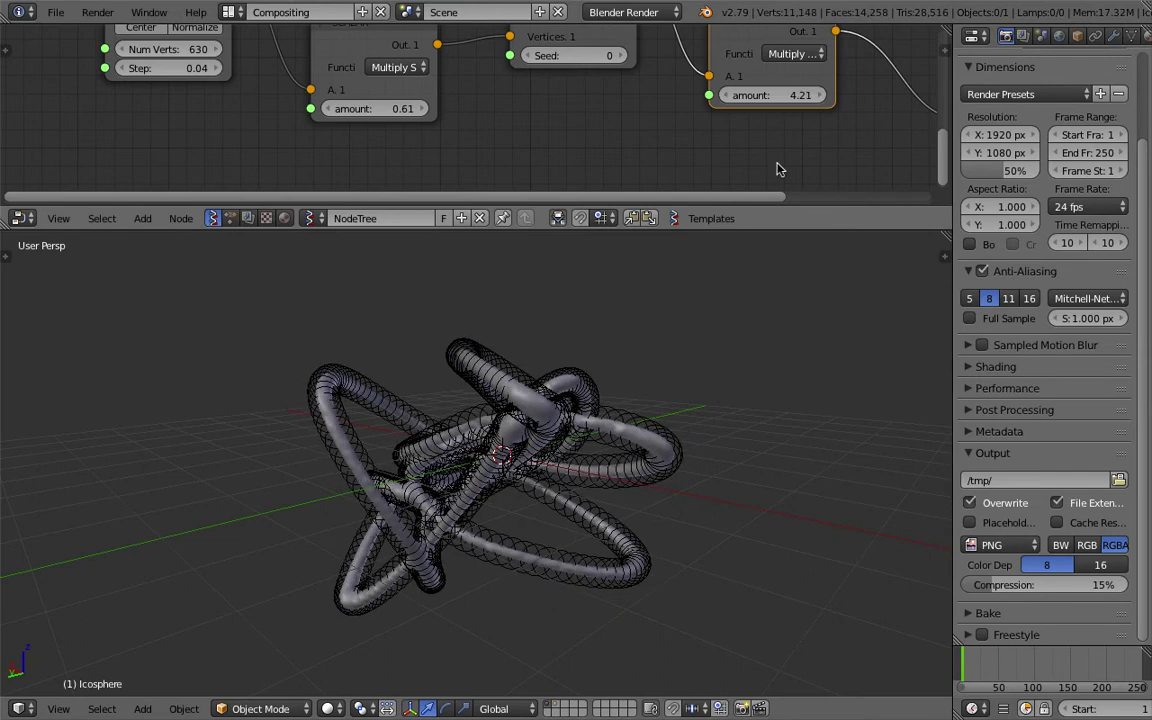
scroll(599, 522, "up", 4)
middle_click_drag(599, 522, 658, 573)
scroll(540, 482, "down", 4)
scroll(507, 550, "up", 2)
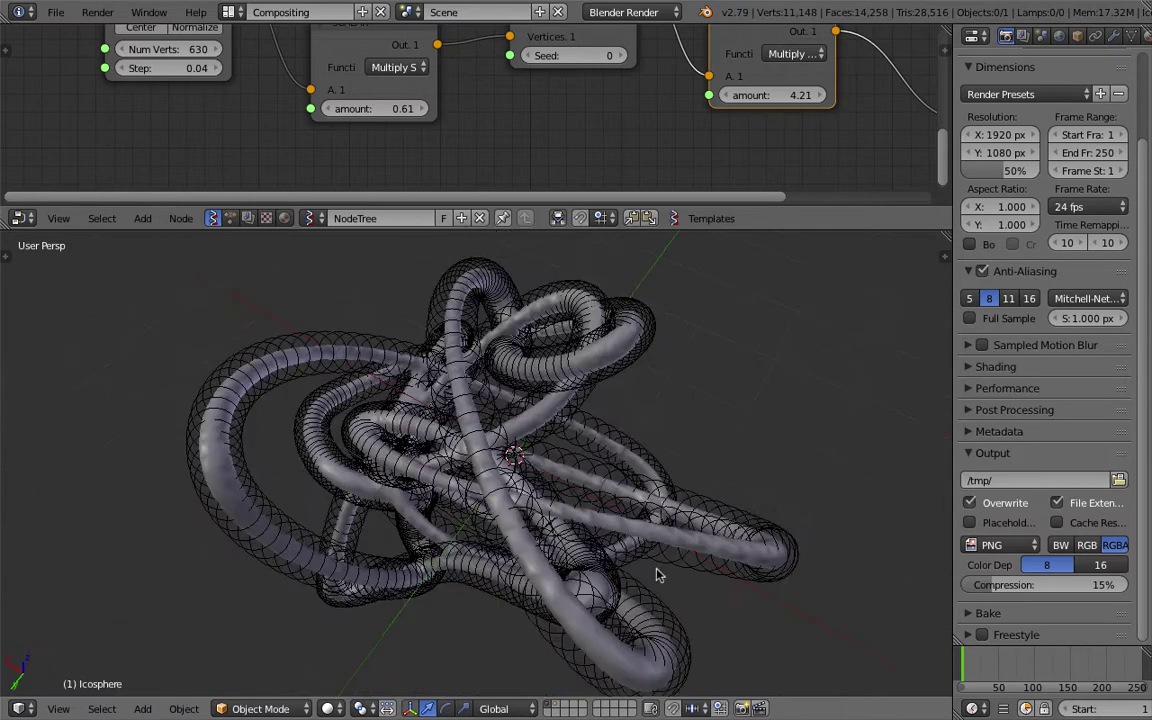
middle_click_drag(482, 408, 355, 391)
middle_click_drag(484, 360, 392, 350)
Set the second Multiply Scalar node's amount to 4.00 and give the node editor more height.
mouse_move(772, 95)
left_mouse_down()
mouse_move(813, 95)
mouse_move(767, 95)
left_mouse_up()
middle_click_drag(450, 450, 697, 420)
scroll(697, 420, "down", 2)
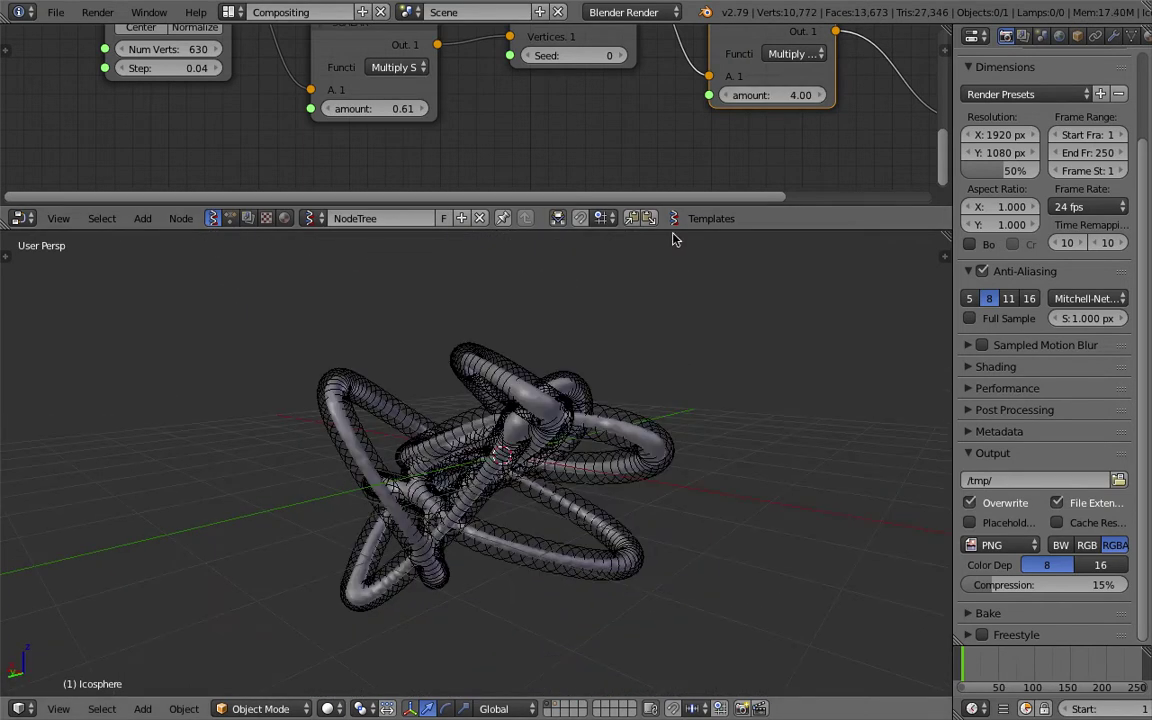
left_click_drag(670, 228, 670, 333)
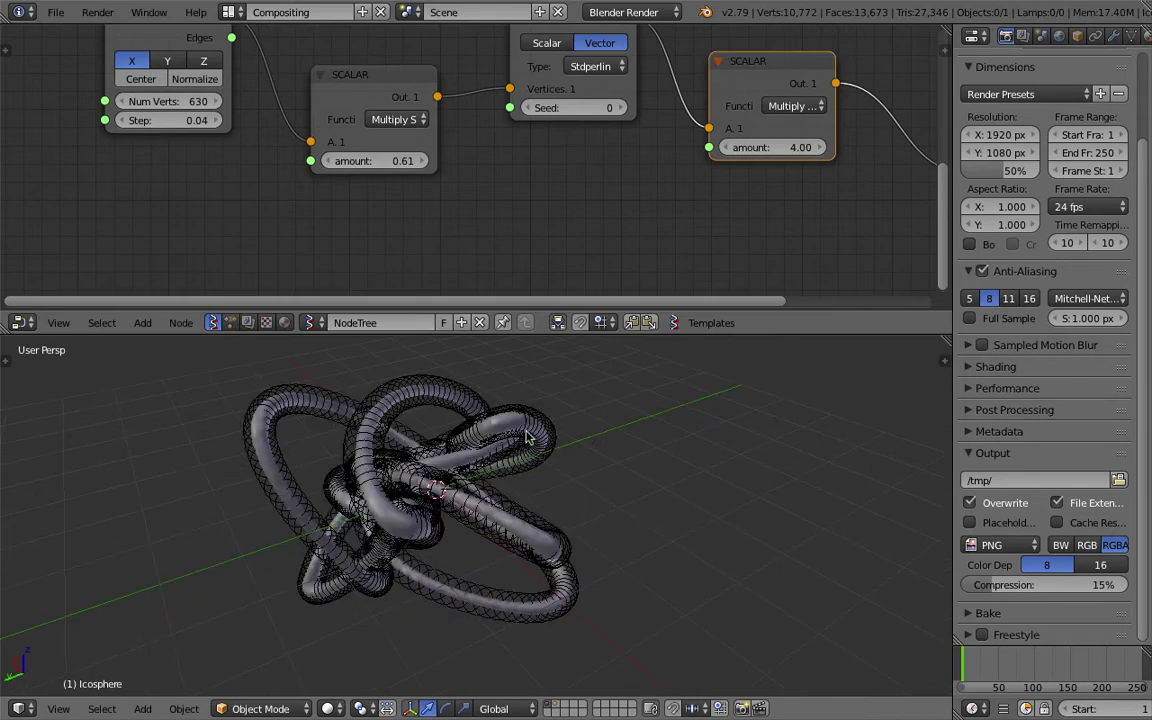
Select the metaball object, duplicate it and place the copy beside the original.
right_click(527, 435)
key("g")
right_click(600, 500)
middle_click_drag(460, 483, 527, 473)
key("shift+d")
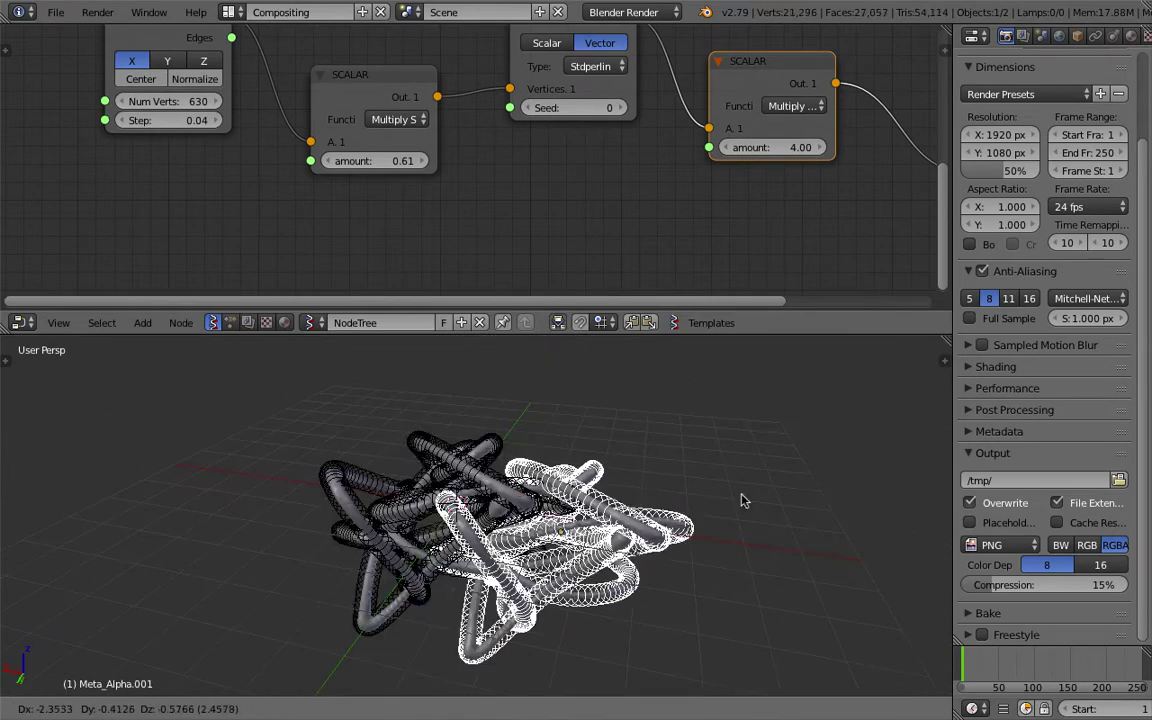
left_click(787, 504)
Convert the duplicated metaball to a mesh with Mesh from Curve/Meta/Surf/Text.
key("space")
type("conver")
key("Return")
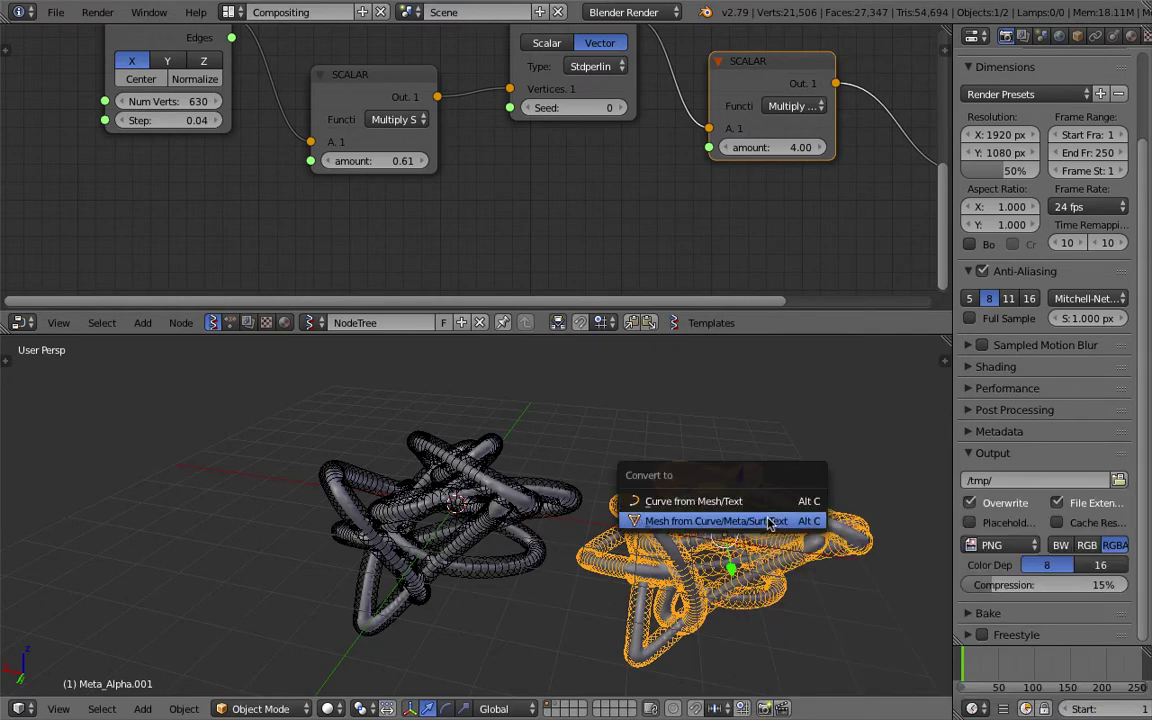
left_click(767, 521)
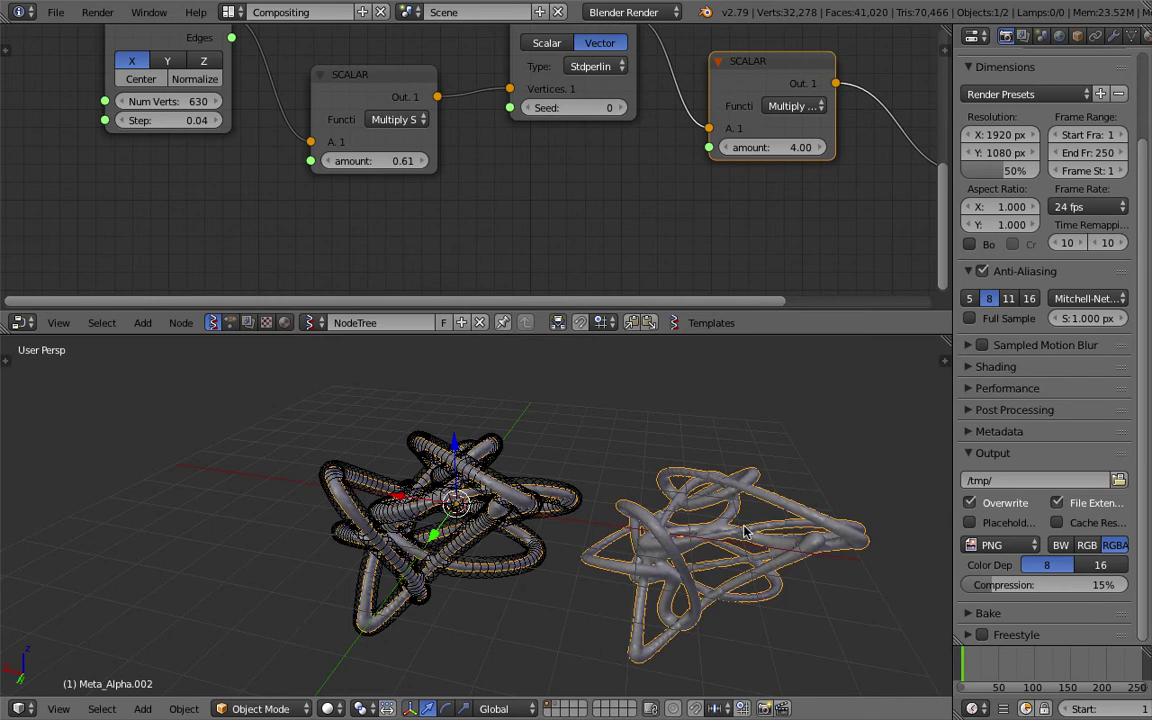
Move the converted mesh away from the original metaball and rotate it freely with trackball rotation.
key("g")
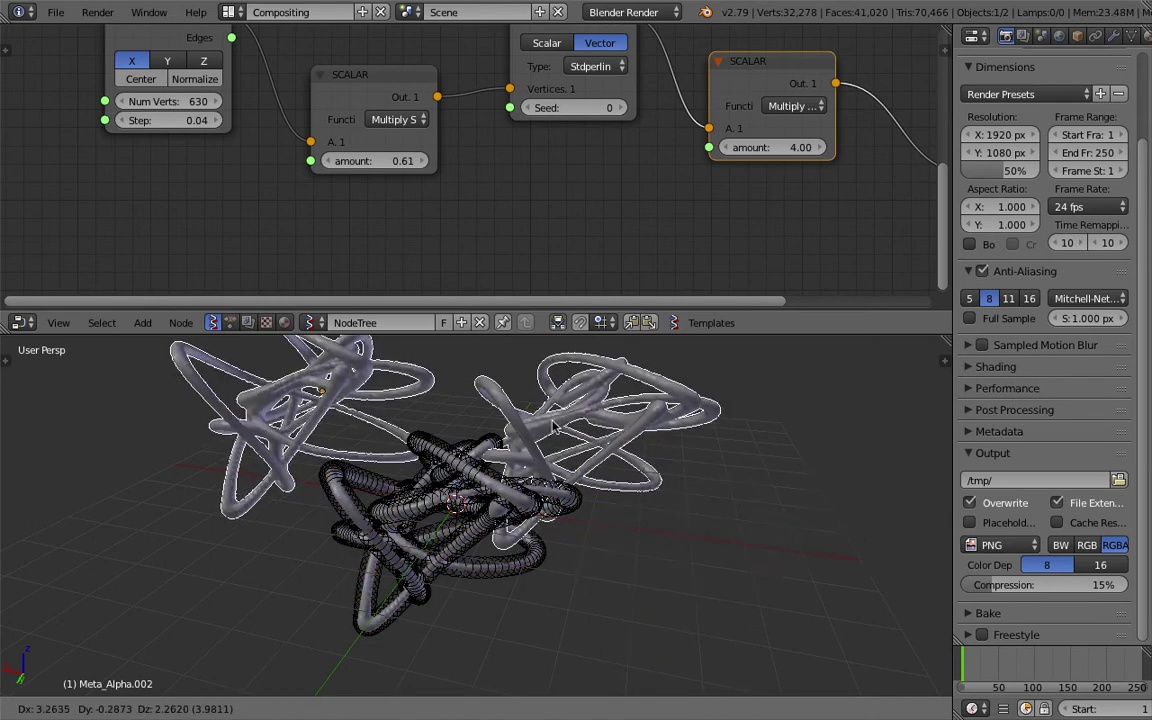
left_click(553, 467)
scroll(553, 467, "down", 3)
key("g")
left_click(393, 440)
middle_click_drag(393, 440, 519, 481, "shift")
key("r")
key("r")
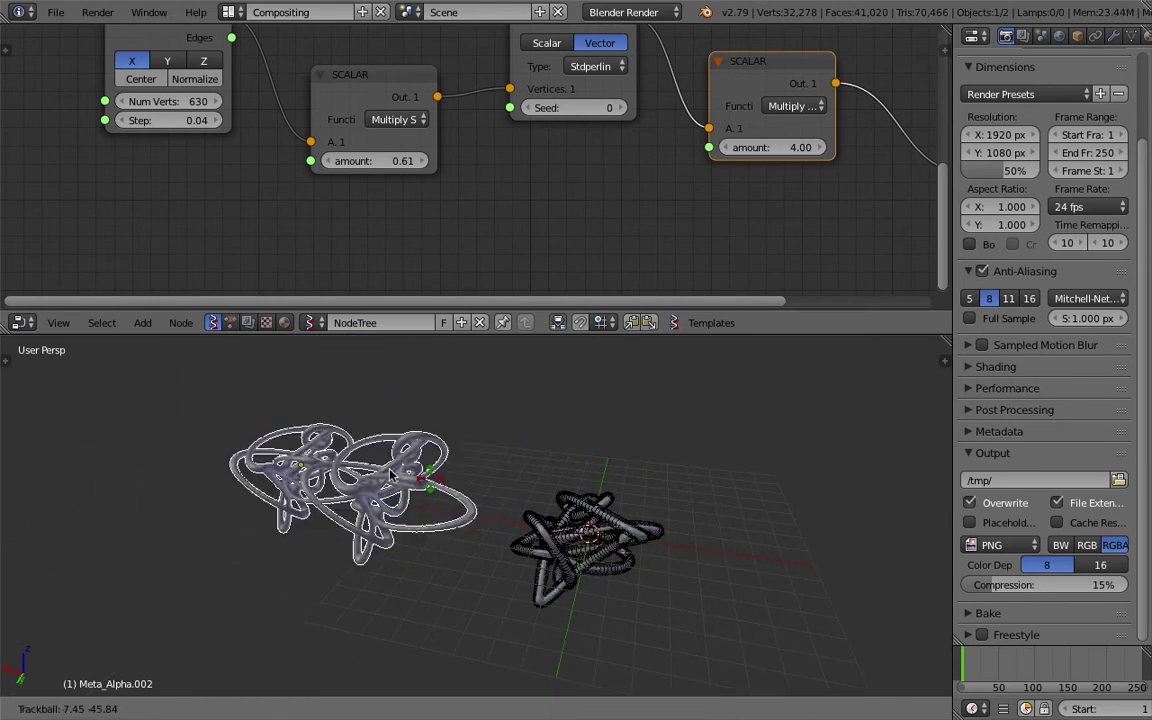
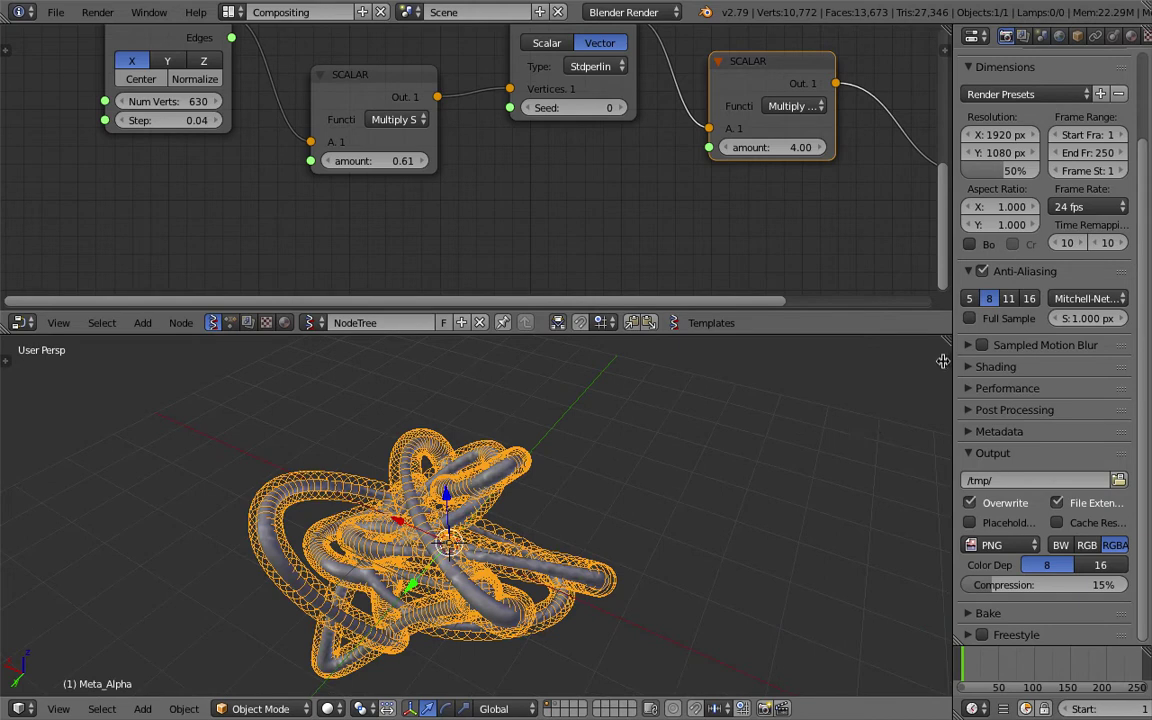
Enable Matcap shading for the 3D viewport, choose the glossy red matcap and deselect the metaball.
scroll(852, 480, "down", 20)
left_click(845, 584)
left_click(845, 584)
left_click(845, 646)
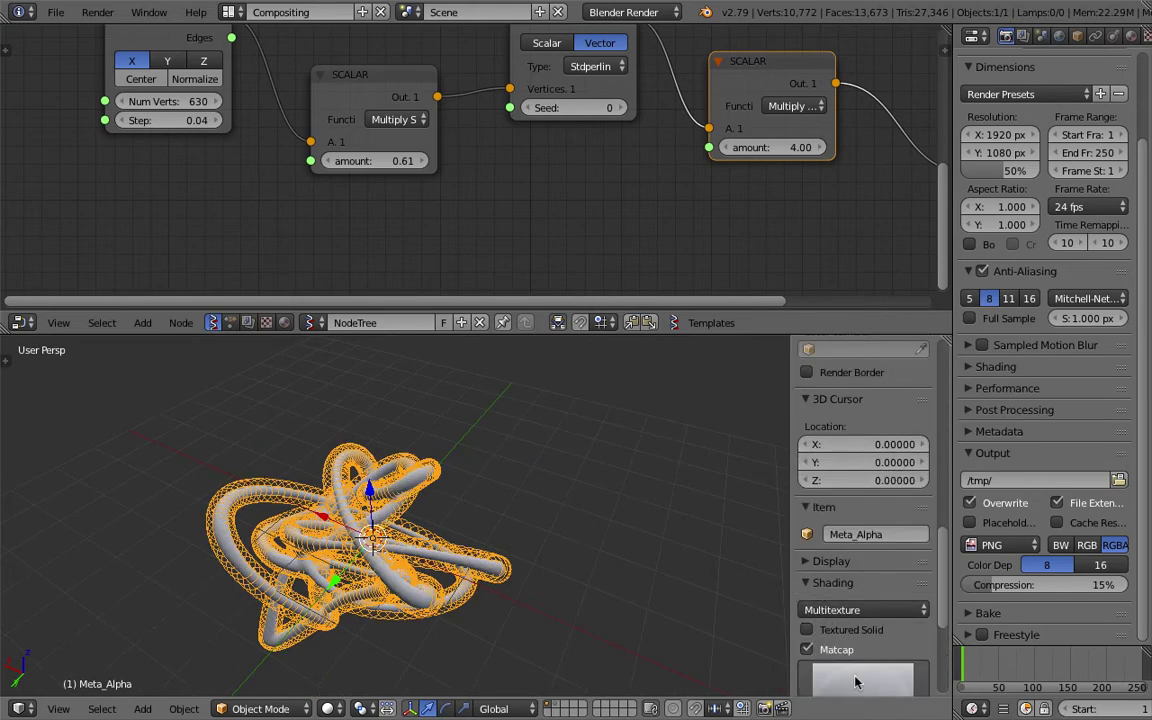
left_click(855, 667)
left_click(604, 522)
key("a")
scroll(560, 484, "up", 4)
middle_click_drag(560, 484, 720, 530)
scroll(691, 464, "down", 1)
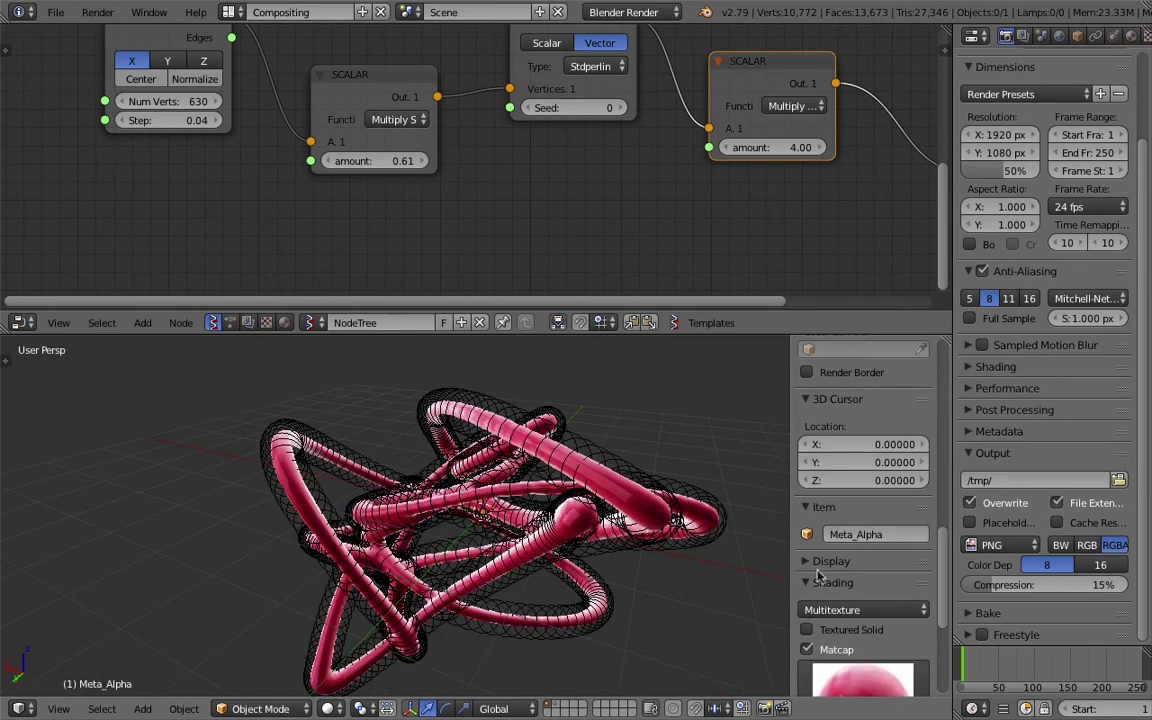
Try the viewport's Only Render display, select the icosphere and turn Only Render off again.
left_click(797, 563)
left_click(848, 590)
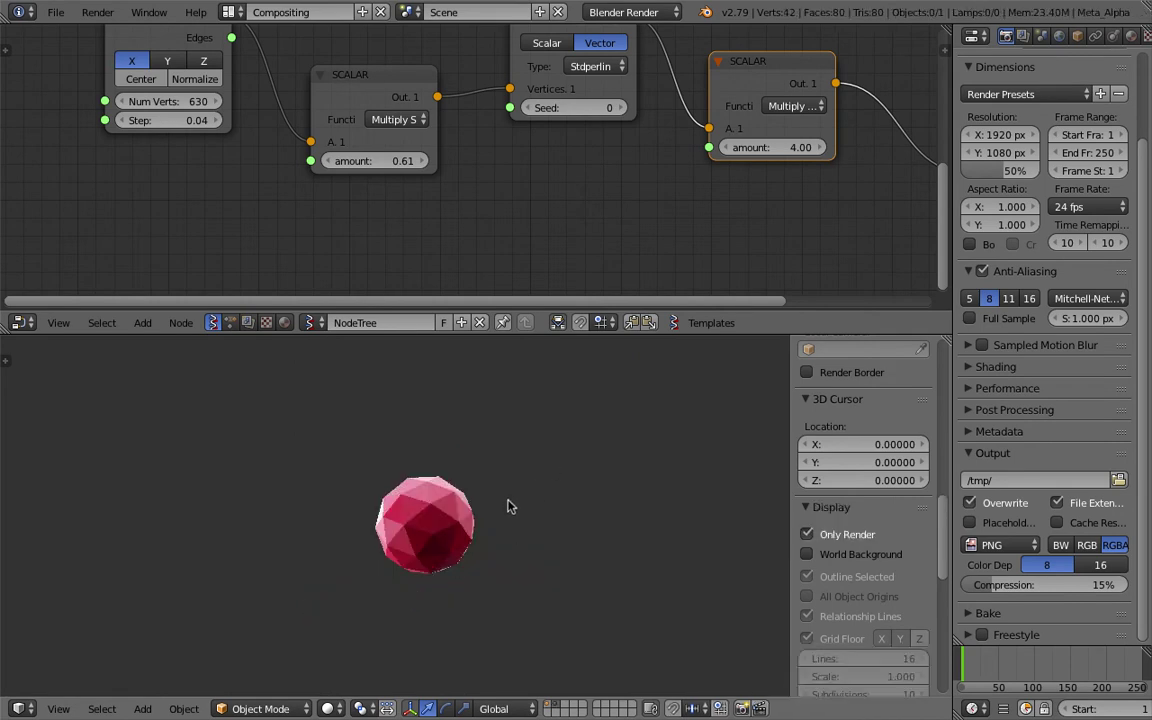
right_click(491, 499)
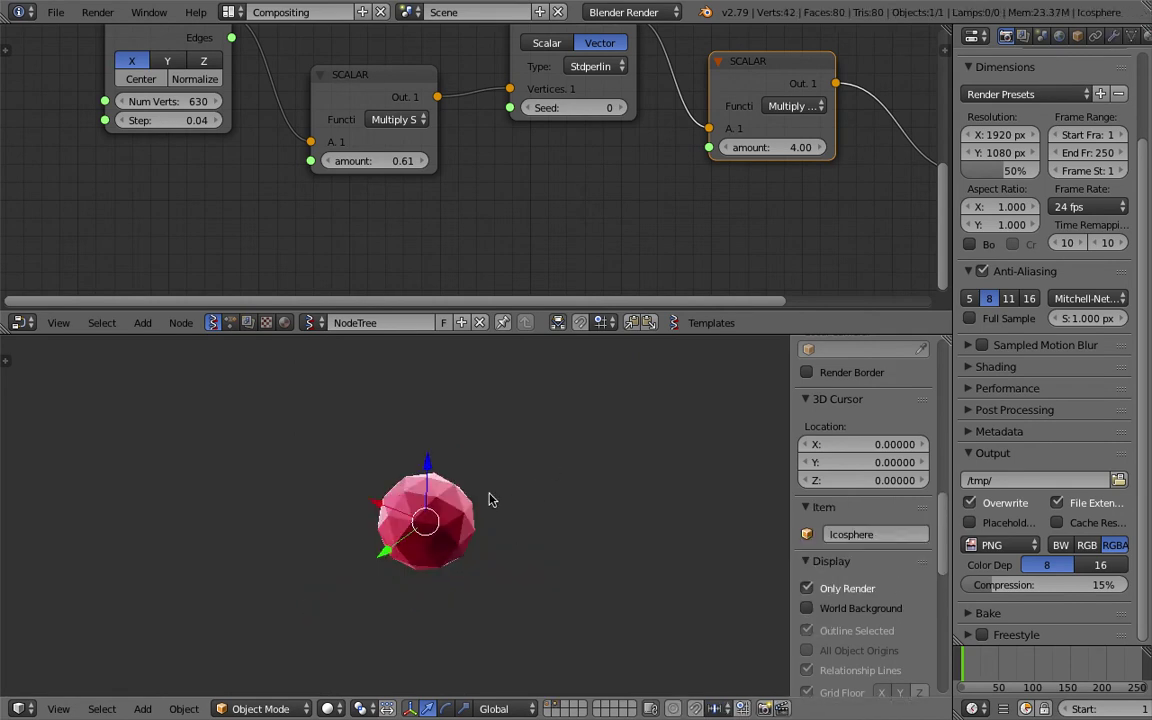
left_click(860, 590)
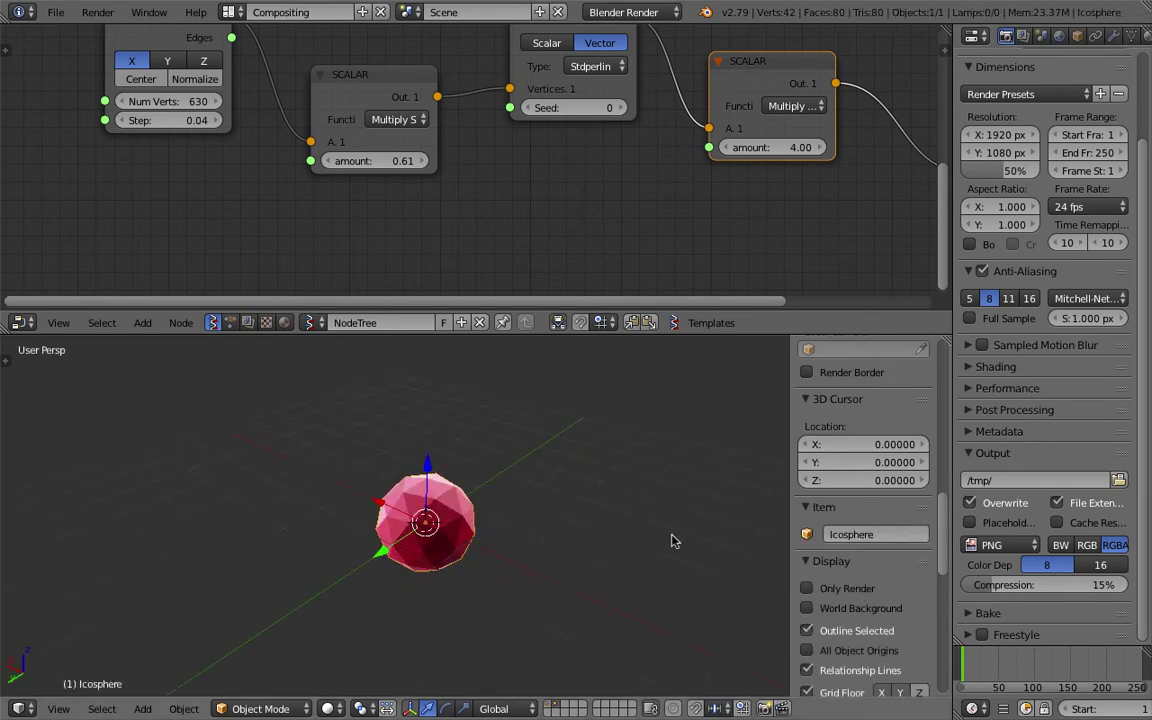
Move the icosphere to layer 1 and display that layer so it shares the view with the metaball.
middle_click_drag(606, 508, 597, 495)
key("m")
key("1")
left_click(495, 432)
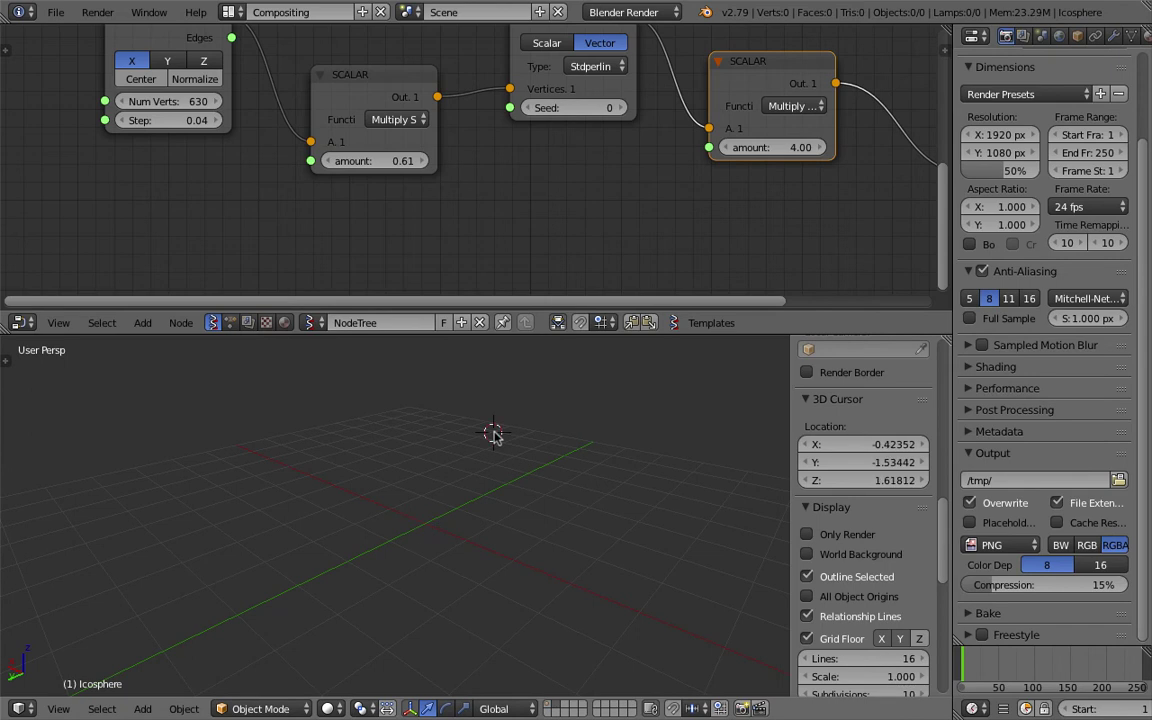
key("1")
Scale the icosphere up uniformly until it encloses most of the metaball tubes.
scroll(511, 468, "up", 3)
middle_click_drag(511, 468, 512, 460)
key("s")
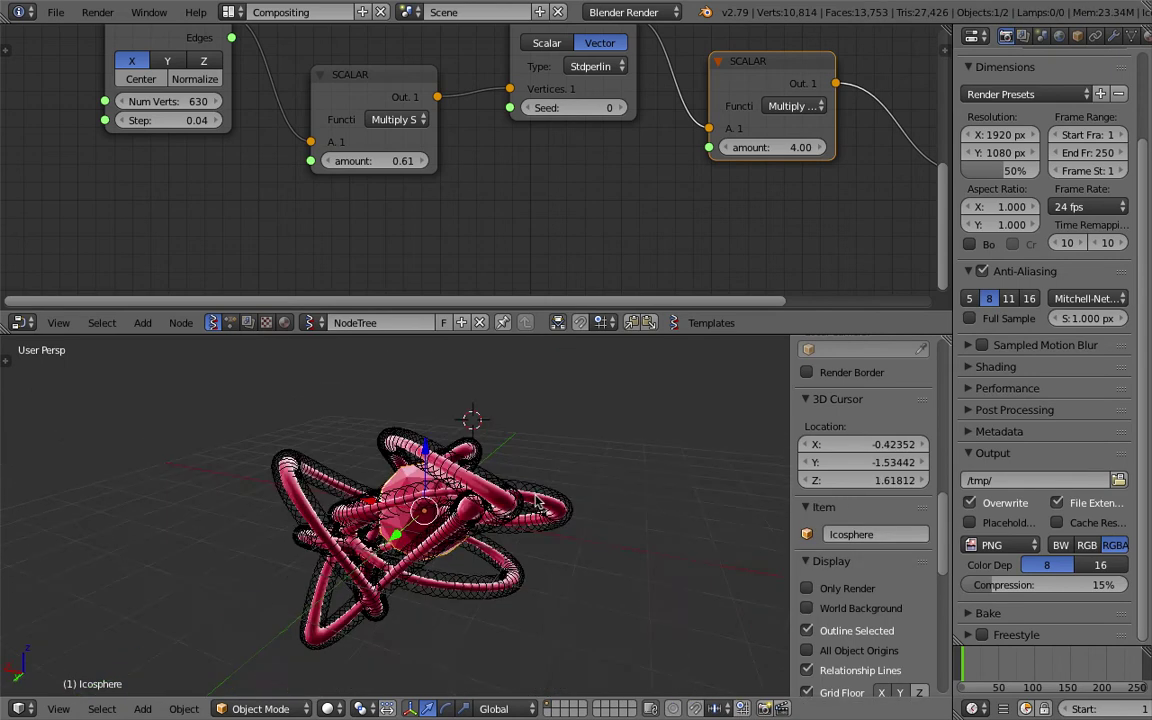
left_click(582, 561)
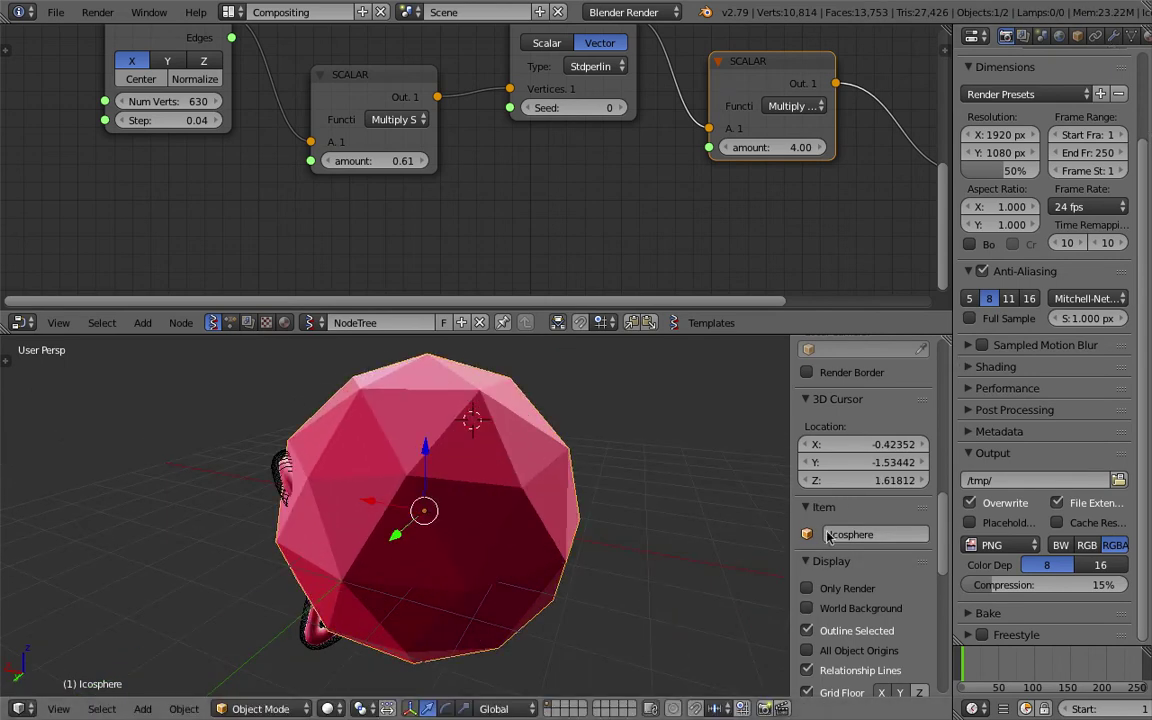
Turn off Matcap shading, draw the icosphere as Wire with the Wire and Draw All Edges options enabled, and save the file.
scroll(852, 620, "down", 10)
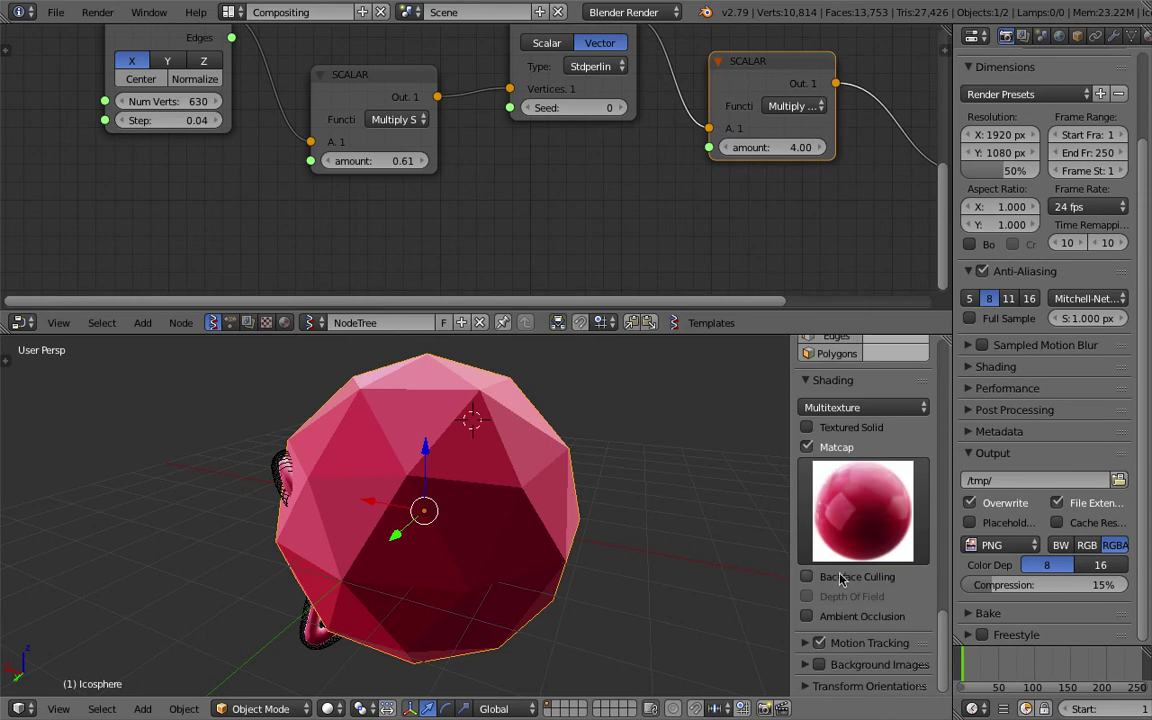
left_click(807, 447)
left_click(1077, 36)
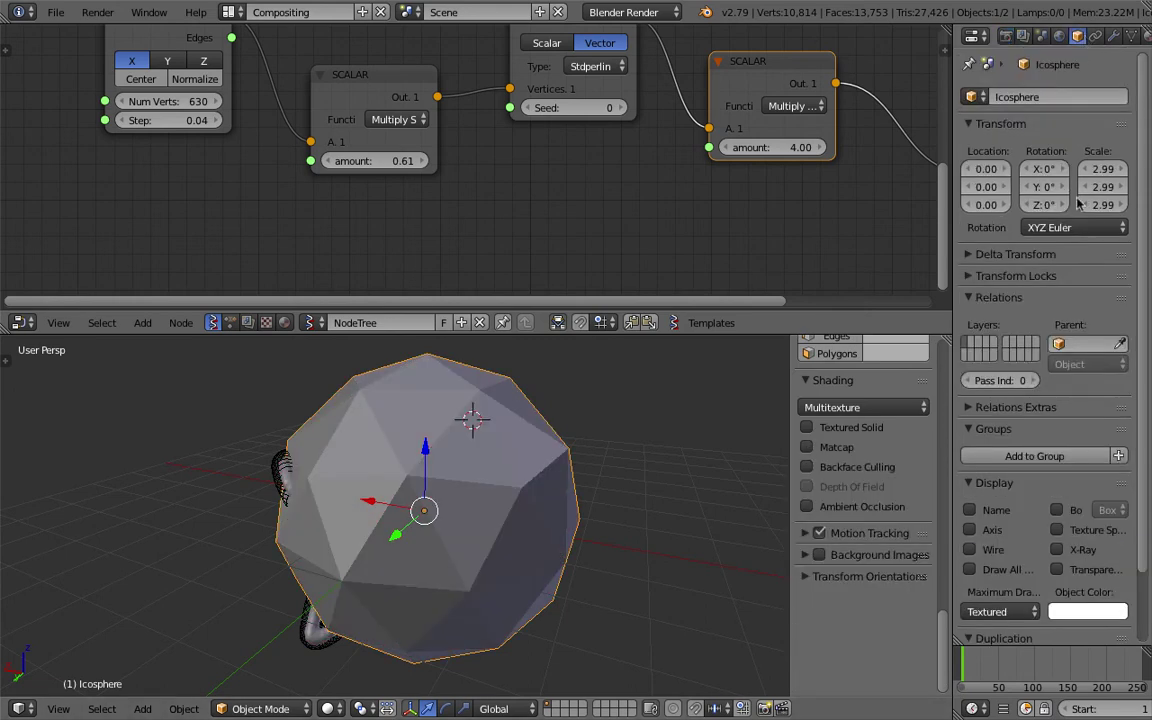
left_click(969, 550)
left_click(997, 608)
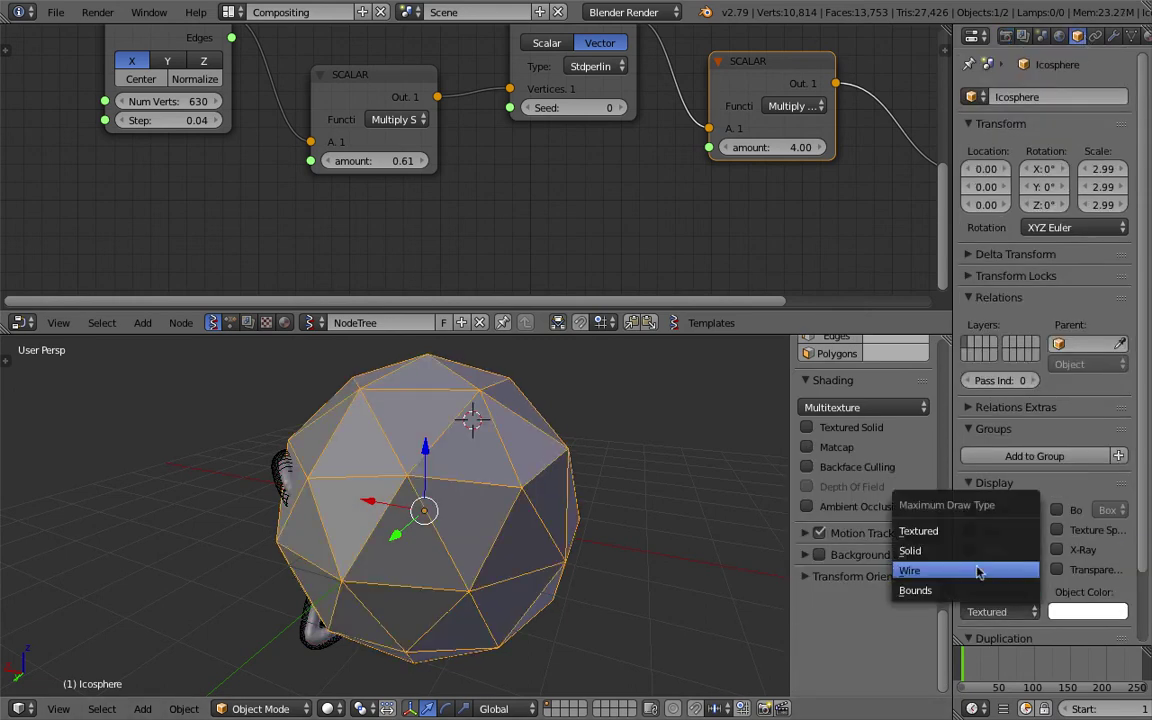
left_click(1015, 571)
key("ctrl+s")
left_click(459, 498)
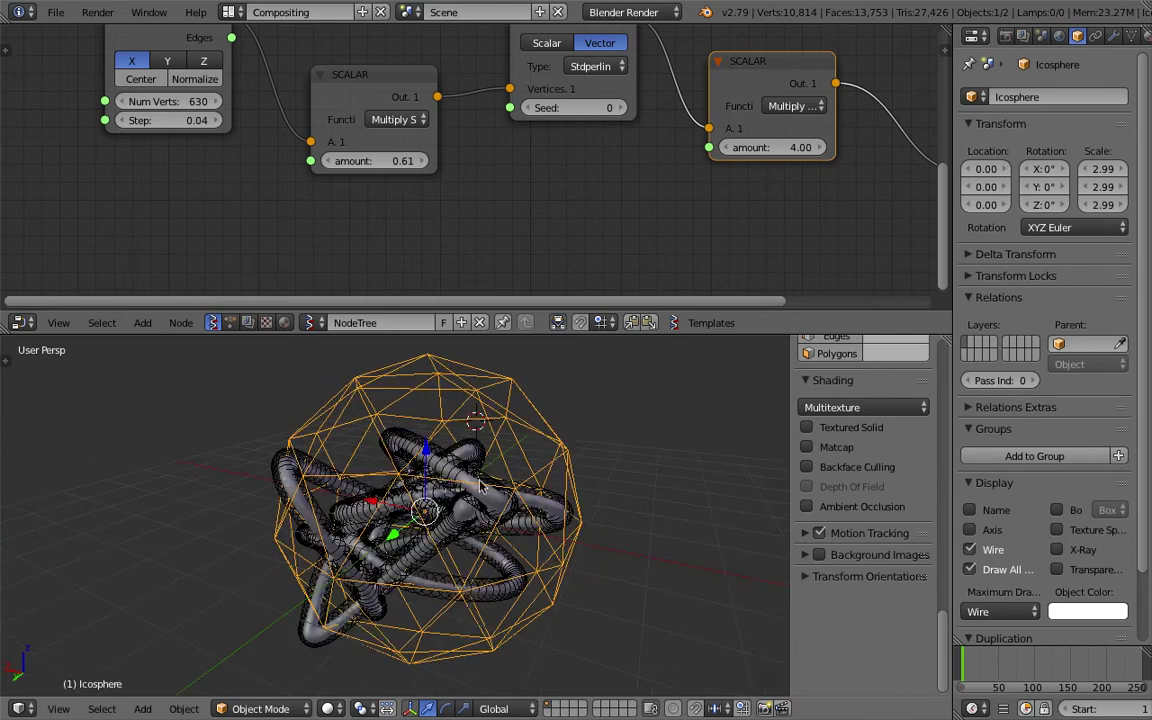
Disconnect the SCALAR output from Meta_Alpha's Origins, move the Meta_Alpha node away to make room, and save the file.
right_click(476, 480)
middle_click_drag(533, 473, 502, 452)
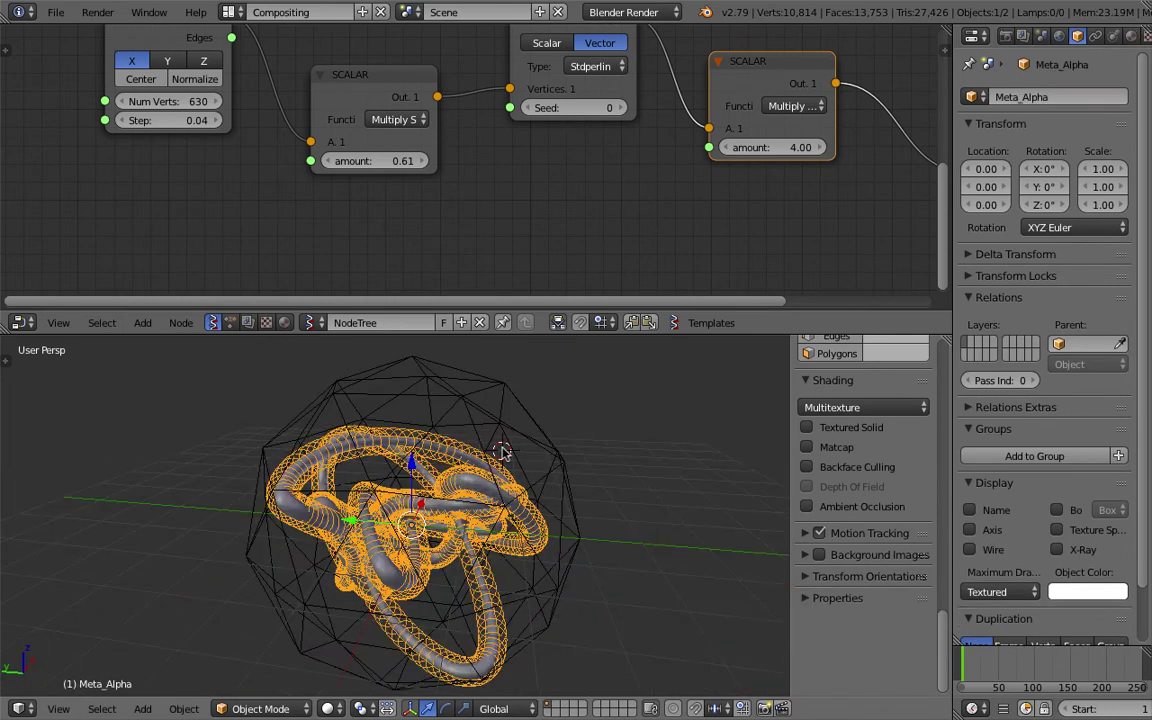
left_click_drag(563, 335, 563, 400)
scroll(614, 282, "down", 5)
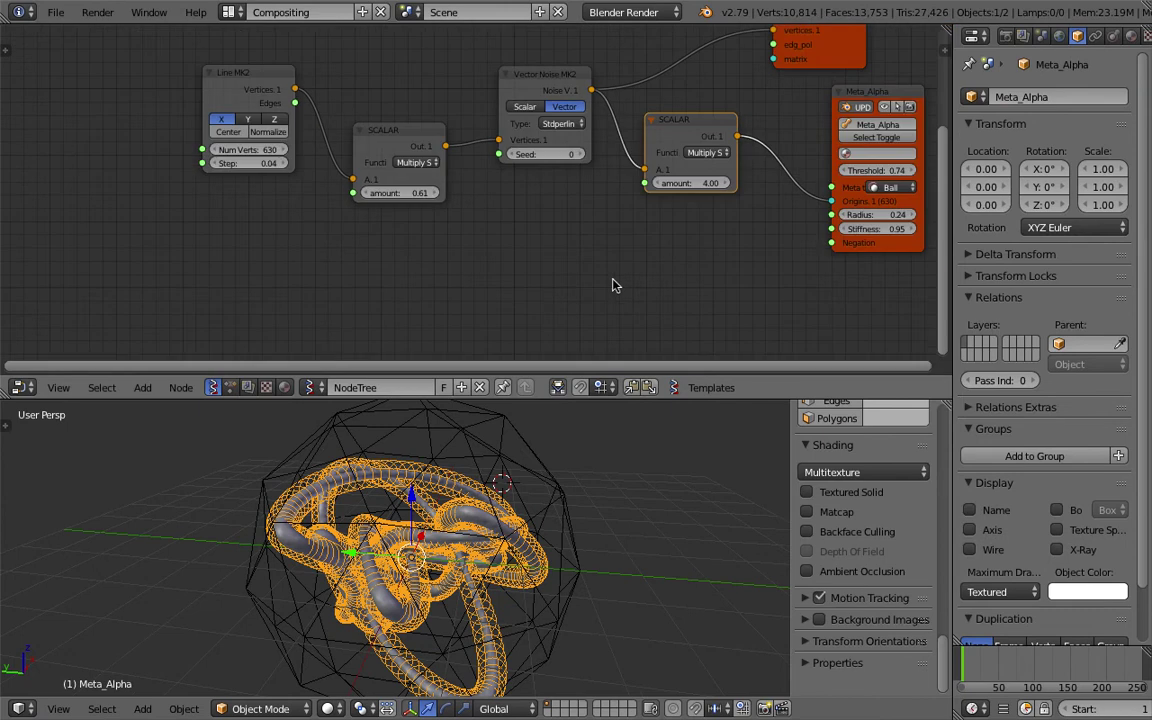
middle_click_drag(632, 255, 493, 259)
key("ctrl+s")
left_click(501, 248)
middle_click_drag(616, 205, 378, 245)
left_click_drag(437, 147, 603, 151)
scroll(424, 258, "up", 1)
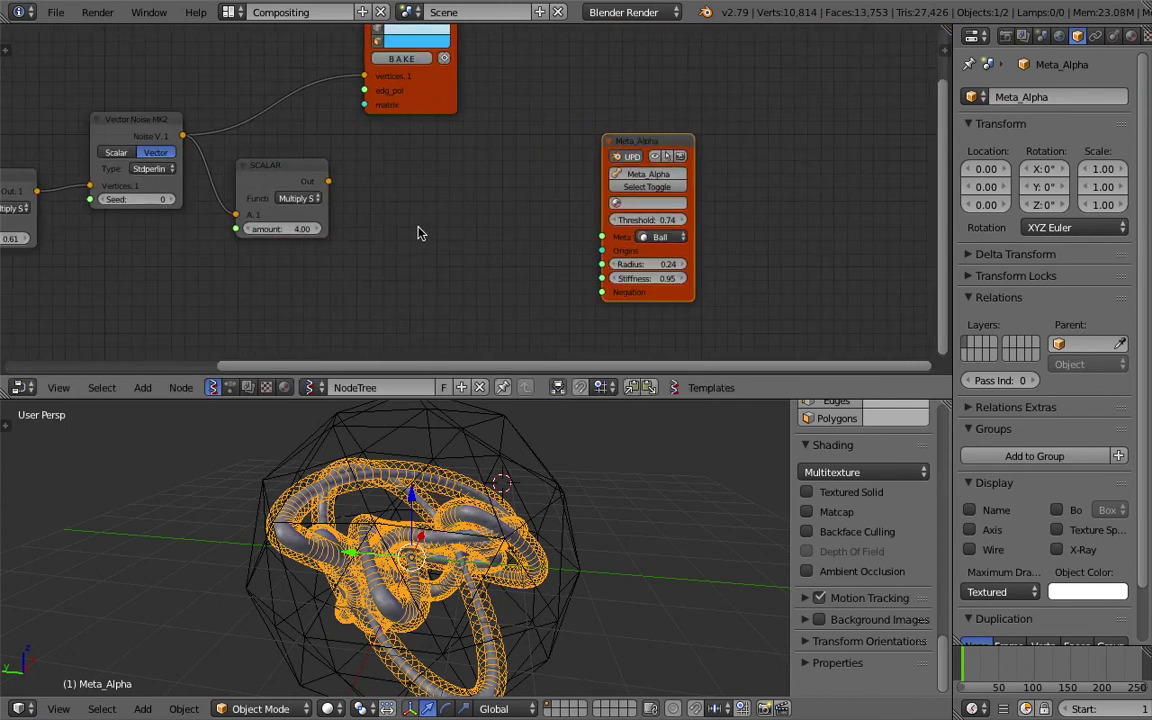
Add a Viewer BMesh node and connect the 4.00 SCALAR node's output to its vertices input.
key("alt+space")
type("bm")
key("Return")
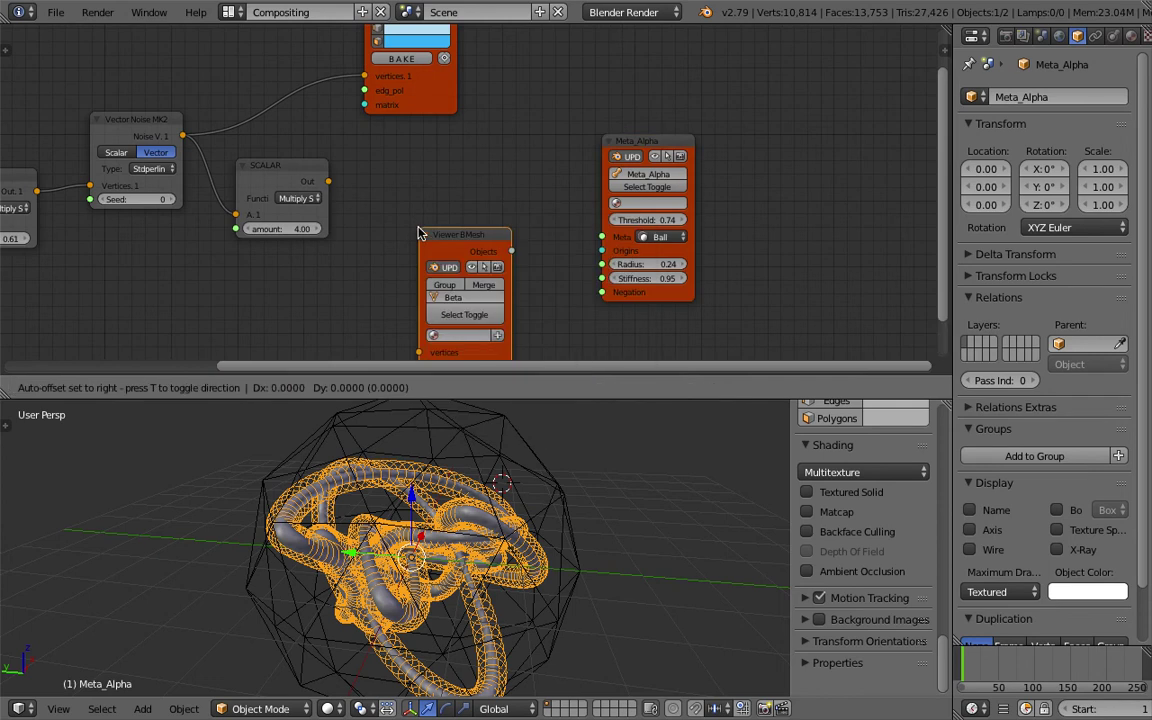
left_click(404, 161)
left_click_drag(328, 181, 404, 288)
left_click_drag(457, 292, 521, 287)
scroll(408, 468, "up", 1)
Hide the Meta_Alpha metaball, space out the two viewer nodes, and select the Beta point object in the viewport.
right_click(480, 510)
right_click(480, 510)
left_click(650, 155)
left_click_drag(682, 142, 778, 141)
left_click_drag(516, 162, 556, 148)
right_click(473, 513)
right_click(474, 513)
middle_click_drag(377, 558, 451, 551)
middle_click_drag(561, 459, 524, 419)
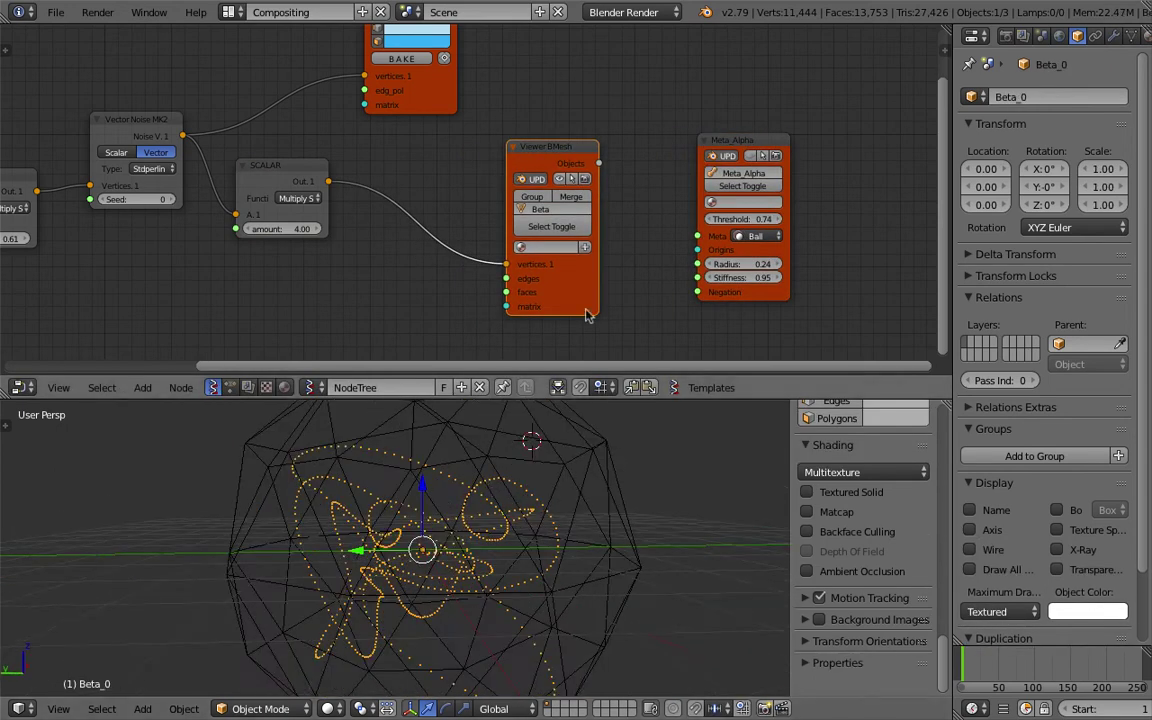
Insert a UV Connection node set to Edges before Viewer BMesh and link its data output to the edges input.
left_click_drag(740, 146, 765, 145)
left_click_drag(529, 151, 557, 145)
key("shift+a")
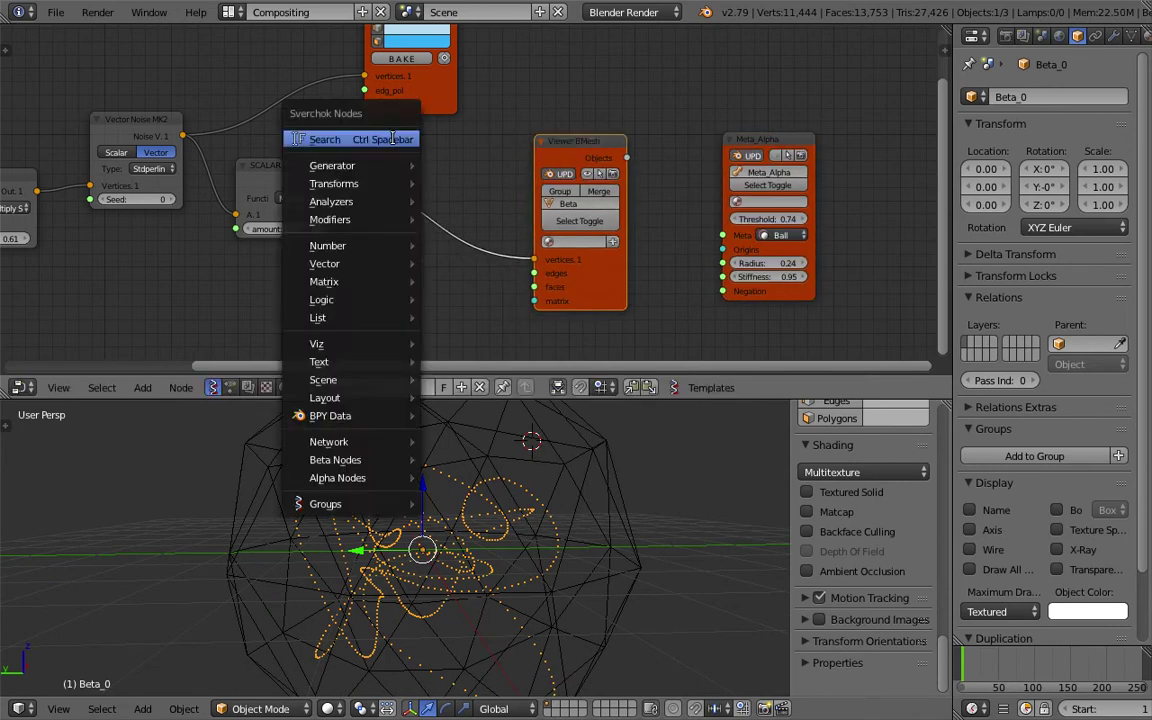
left_click(393, 138)
type("uv")
key("Return")
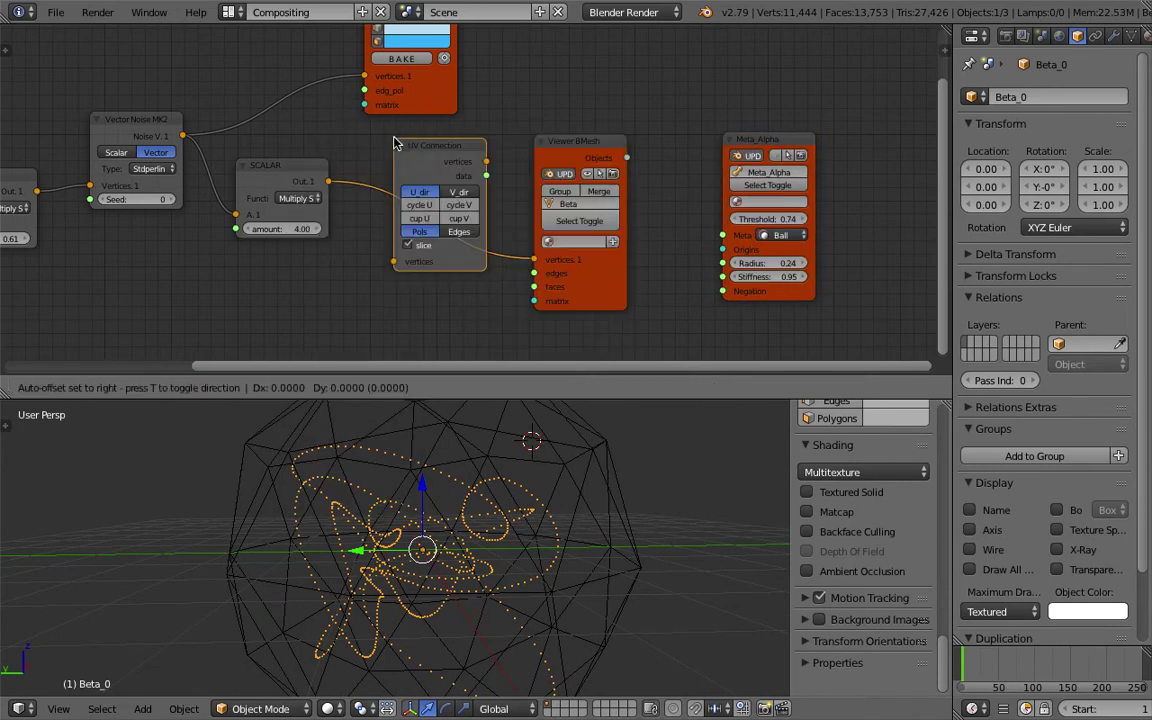
left_click(390, 153)
left_click_drag(476, 187, 535, 273)
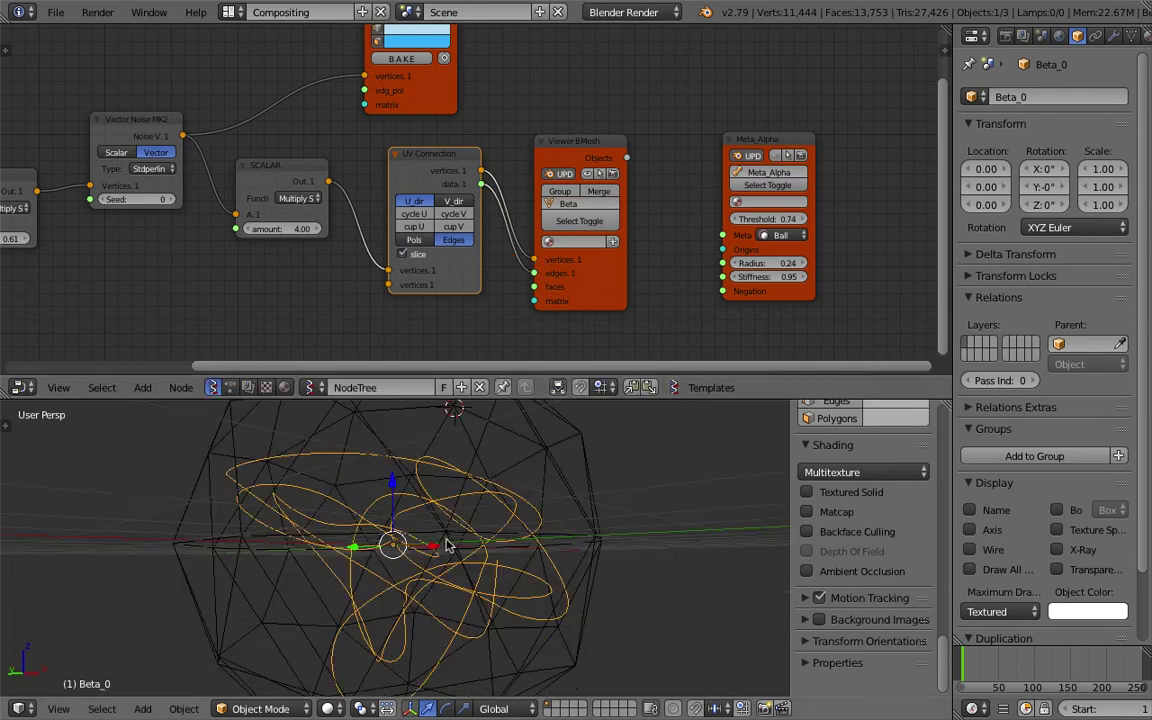
Save the file and set the Vector Noise node's seed to 26.
right_click(393, 440)
right_click(461, 504)
middle_click_drag(470, 498, 626, 504)
key("ctrl+s")
left_click(624, 505)
middle_click_drag(225, 219, 295, 215)
left_click_drag(215, 198, 266, 198)
middle_click_drag(519, 472, 492, 476)
scroll(514, 482, "down", 1)
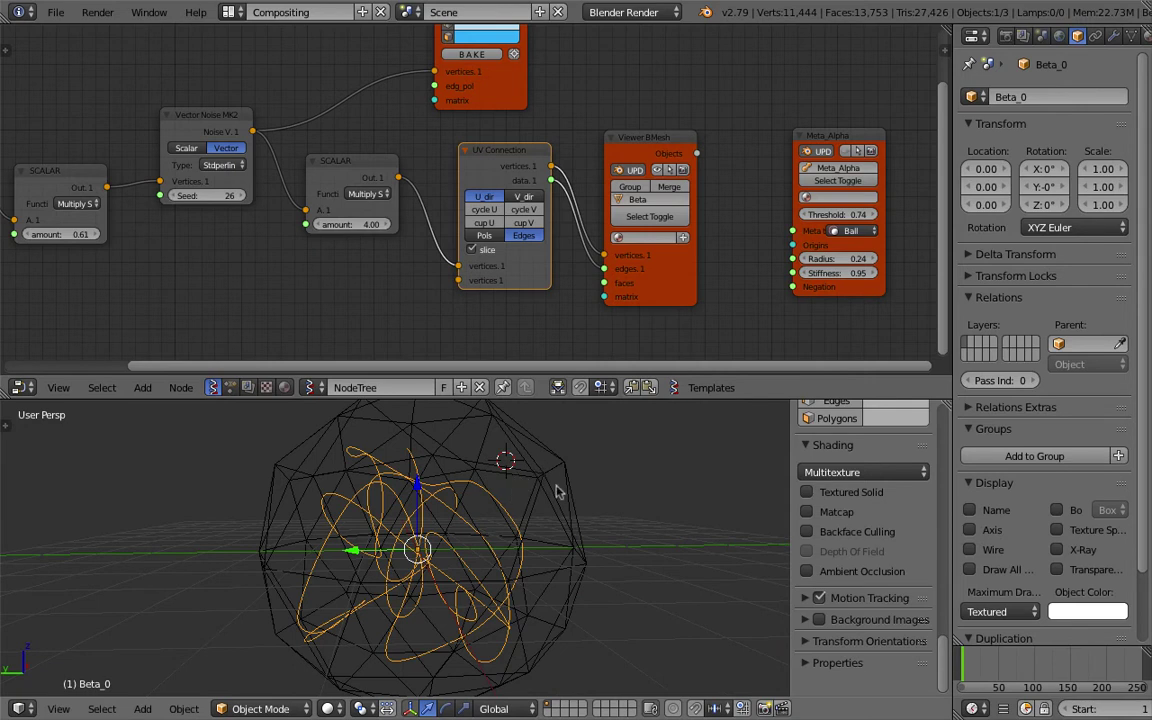
Add a Shrinkwrap modifier to the Beta curve object with Icosphere as its target.
left_click(1113, 36)
left_click(1080, 97)
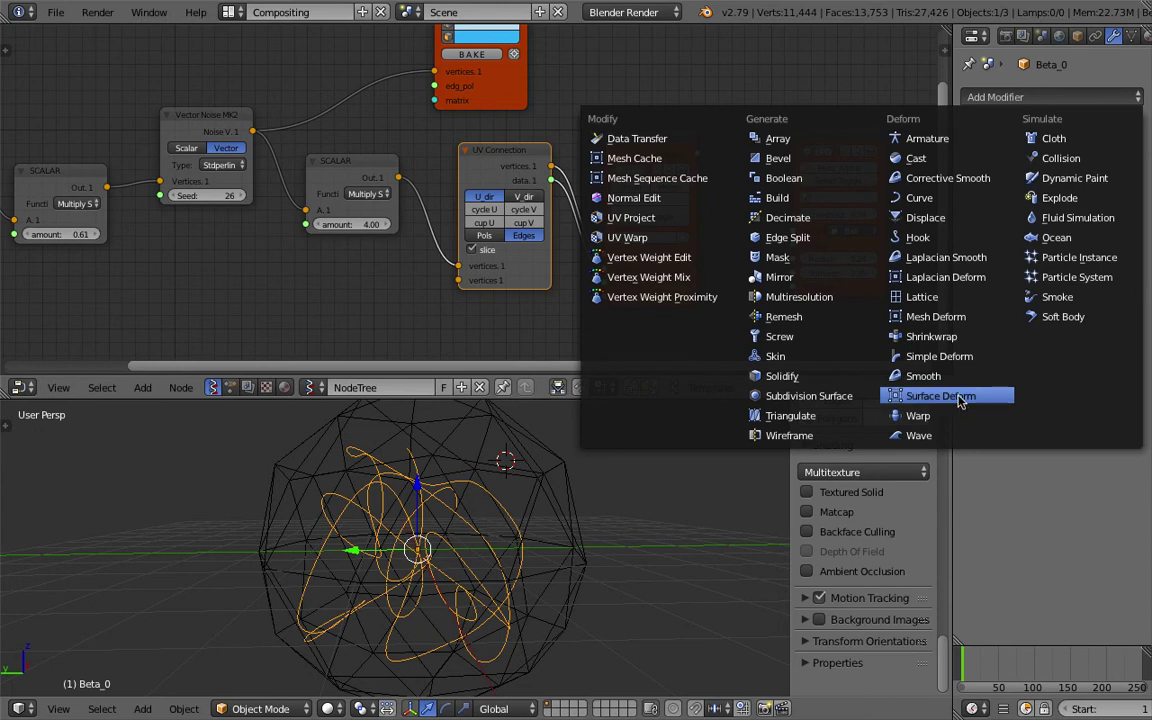
left_click(950, 340)
left_click(1008, 195)
left_click(1004, 221)
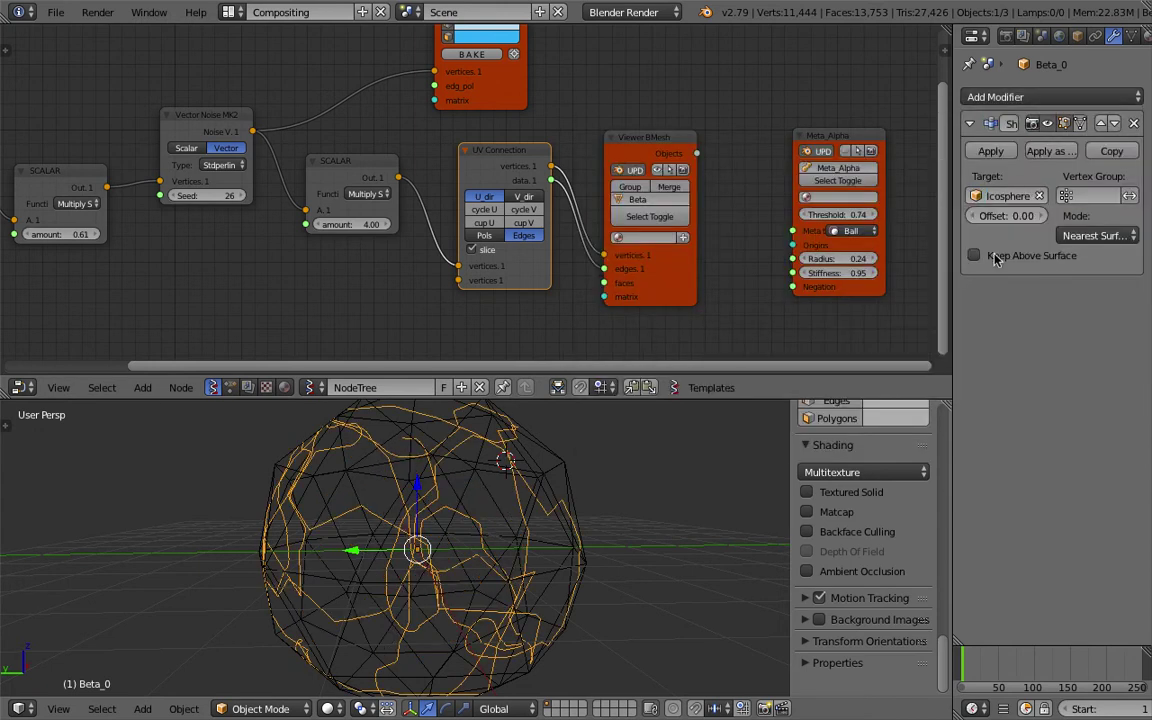
middle_click_drag(431, 488, 406, 546)
scroll(365, 219, "down", 2)
scroll(350, 214, "up", 1)
Raise the Line node's number of vertices to 863.
middle_click_drag(318, 207, 492, 209)
scroll(180, 198, "up", 1)
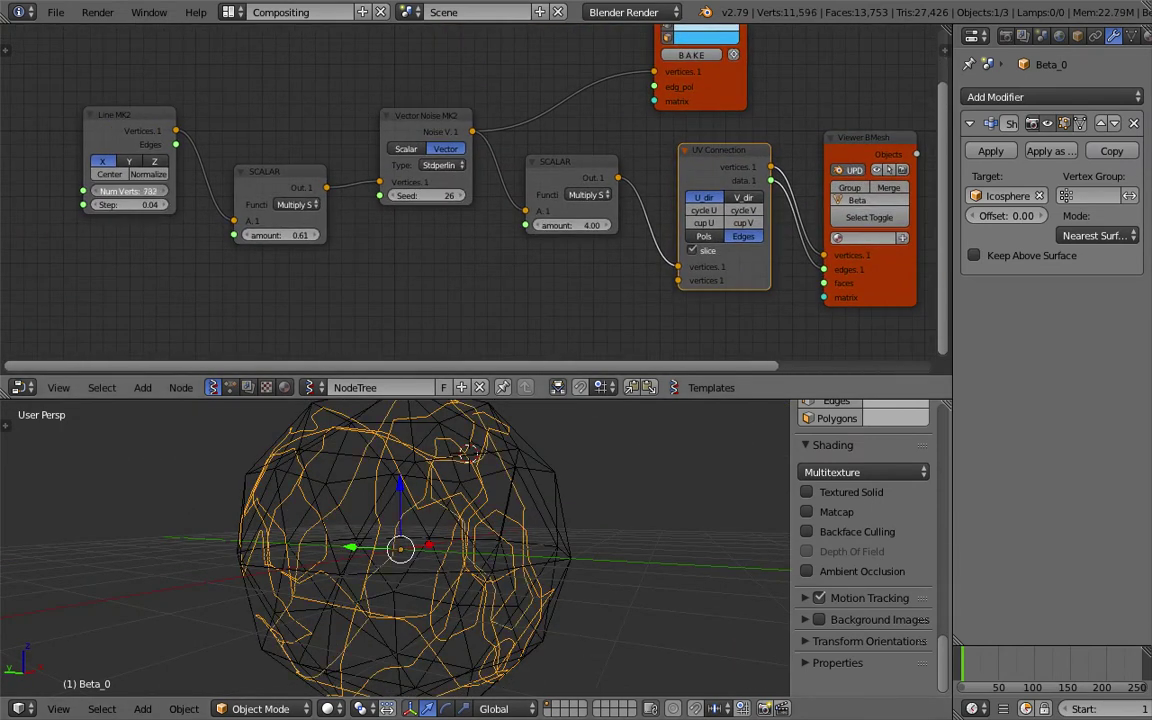
left_click_drag(130, 191, 138, 191)
middle_click_drag(374, 476, 328, 550)
Try linking the Viewer BMesh Objects output directly to Meta_Alpha, and move the Meta_Alpha node farther away to make room.
middle_click_drag(711, 185, 278, 182)
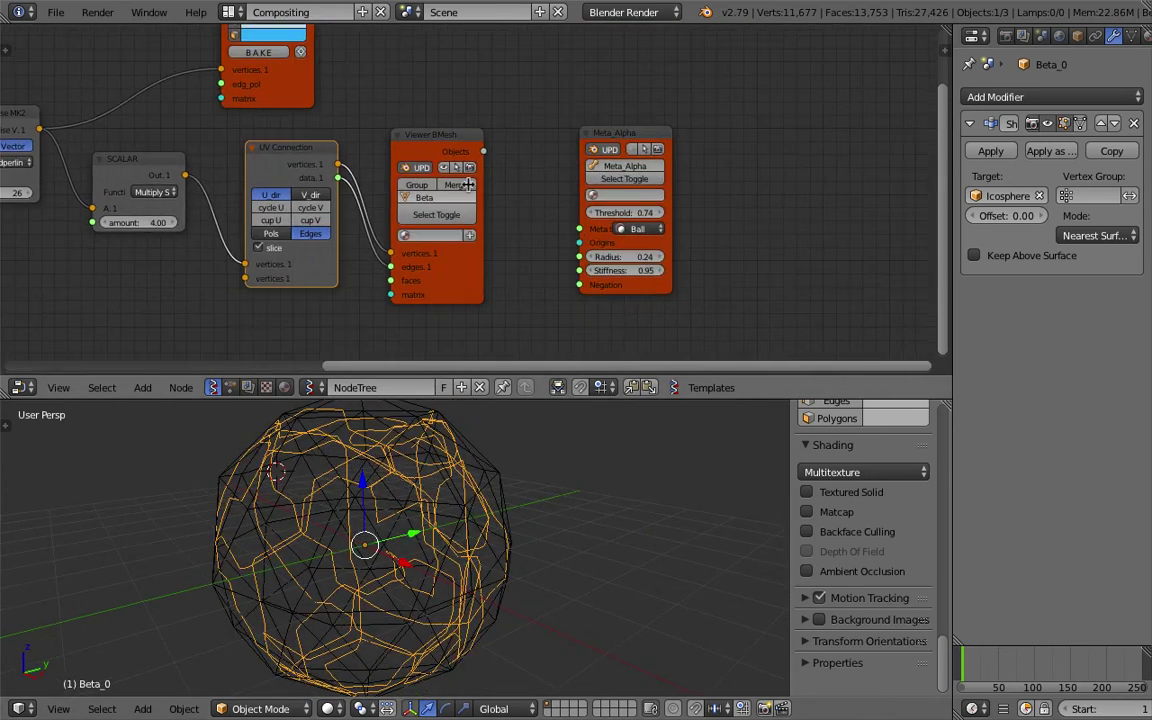
left_click_drag(485, 151, 595, 174)
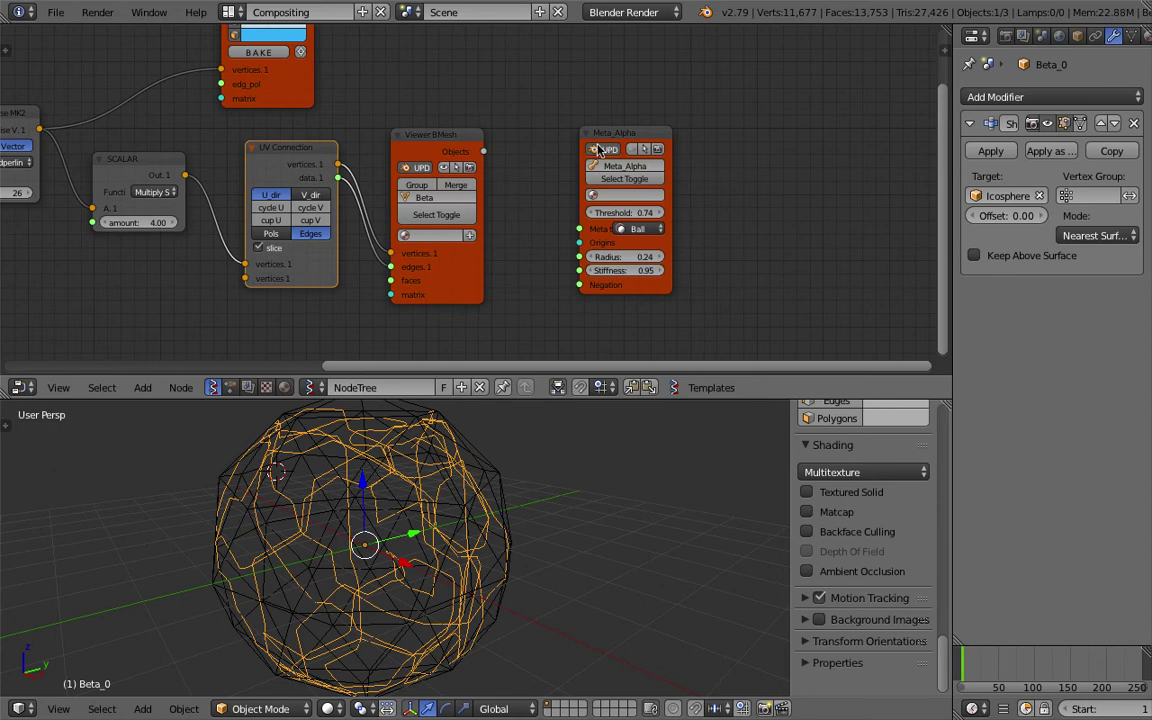
left_click_drag(616, 132, 648, 112)
scroll(561, 139, "up", 1)
middle_click_drag(561, 139, 497, 150)
left_click_drag(414, 154, 563, 247)
left_click_drag(652, 244, 721, 251)
scroll(618, 230, "up", 1)
mouse_move(618, 230)
middle_mouse_down()
mouse_move(627, 219)
mouse_move(606, 211)
middle_mouse_up()
left_click_drag(639, 187, 607, 178)
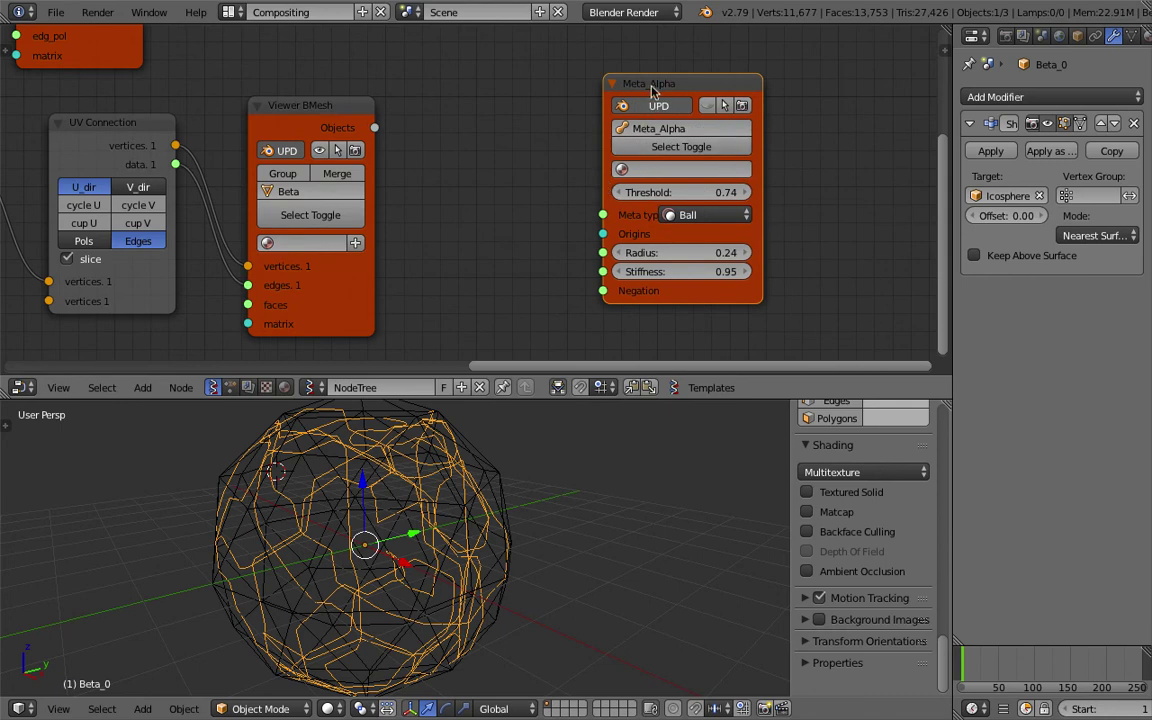
left_click_drag(652, 86, 732, 91)
Add an Object ID Out MK2 node, feed it the Viewer BMesh Objects output and enable Post modifiers.
key("alt+space")
type("out")
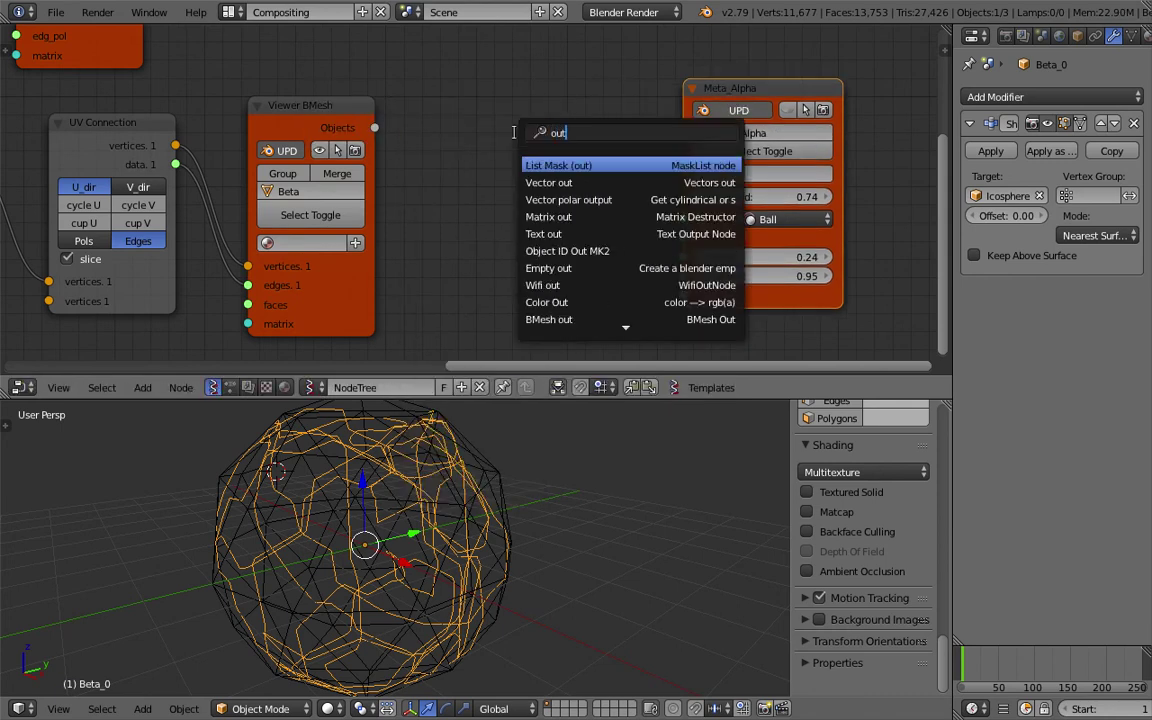
key("Down")
key("Down")
key("Down")
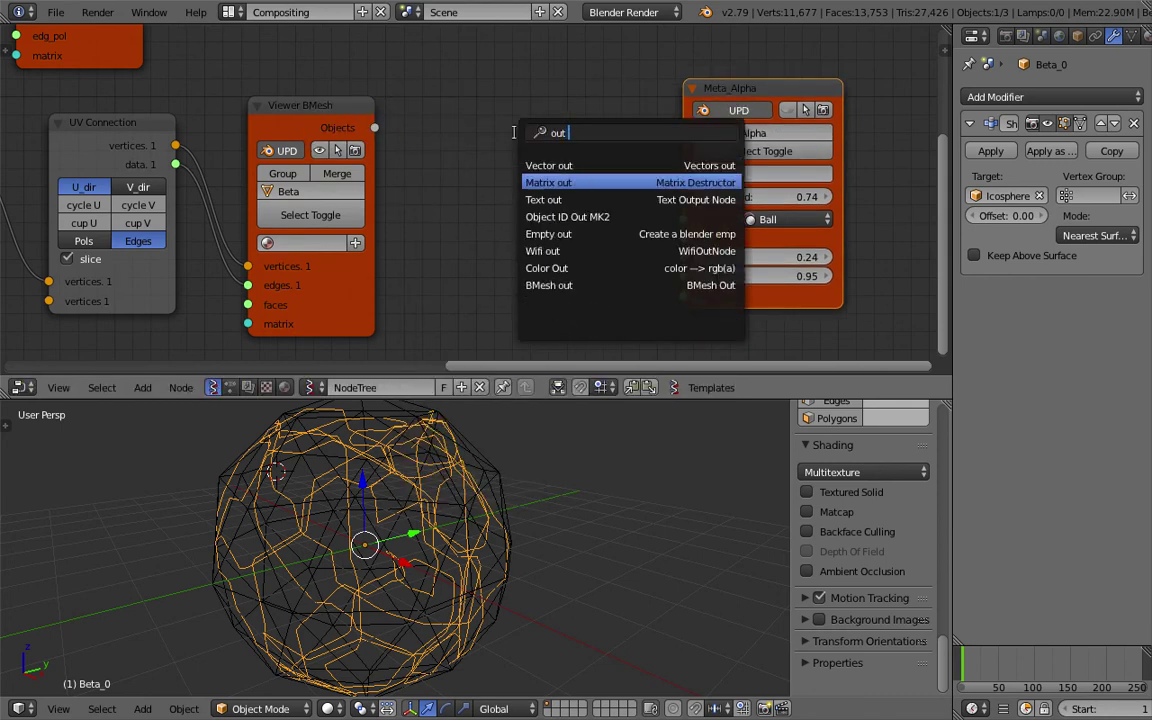
key("Return")
left_click_drag(377, 129, 460, 297)
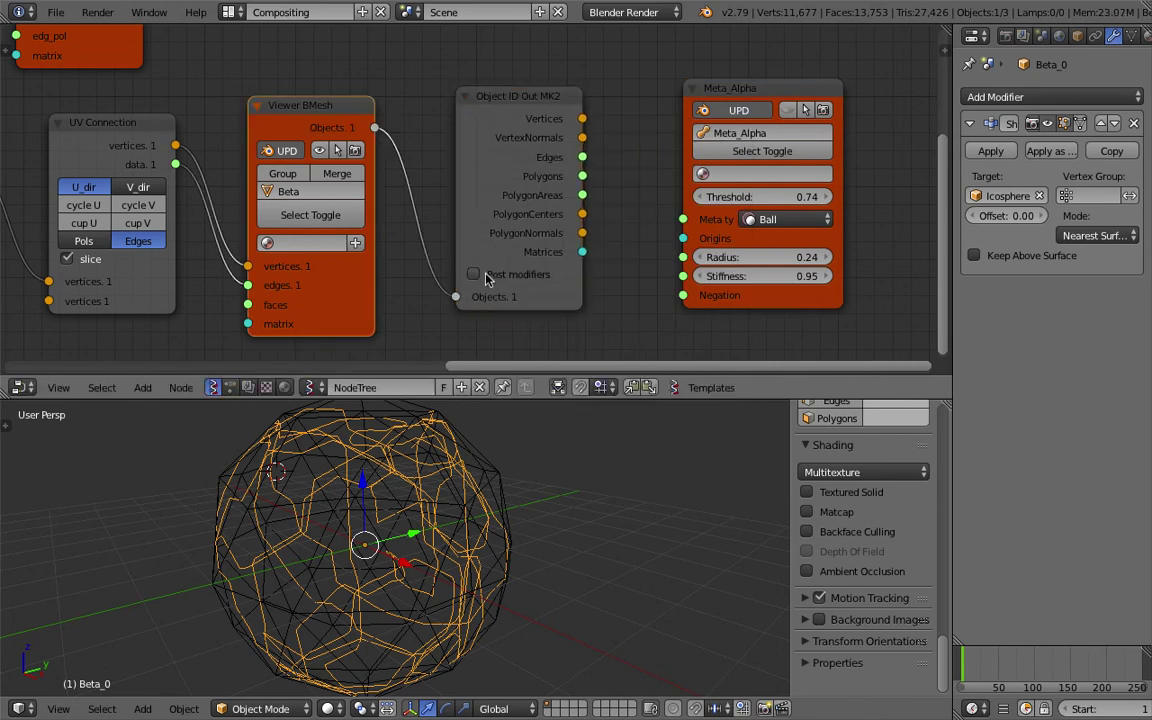
left_click(474, 274)
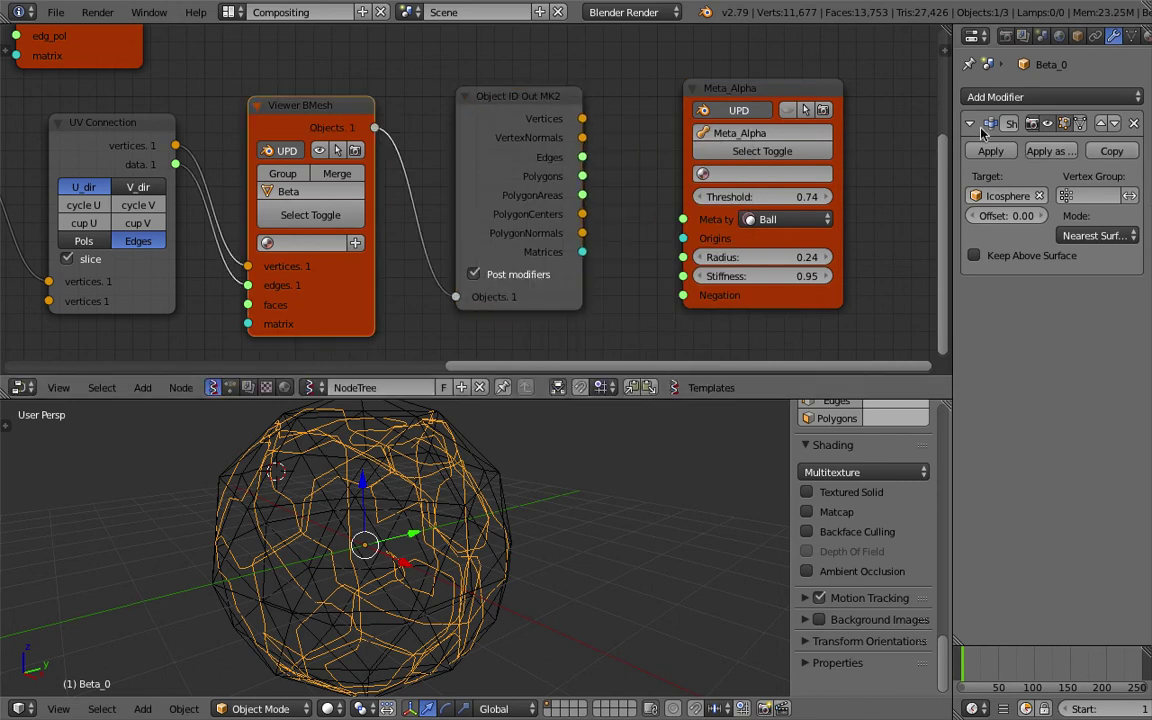
Connect the Object ID Out Vertices to Meta_Alpha's Origins with the metaball shown, and save over the existing file.
left_click_drag(582, 118, 592, 127)
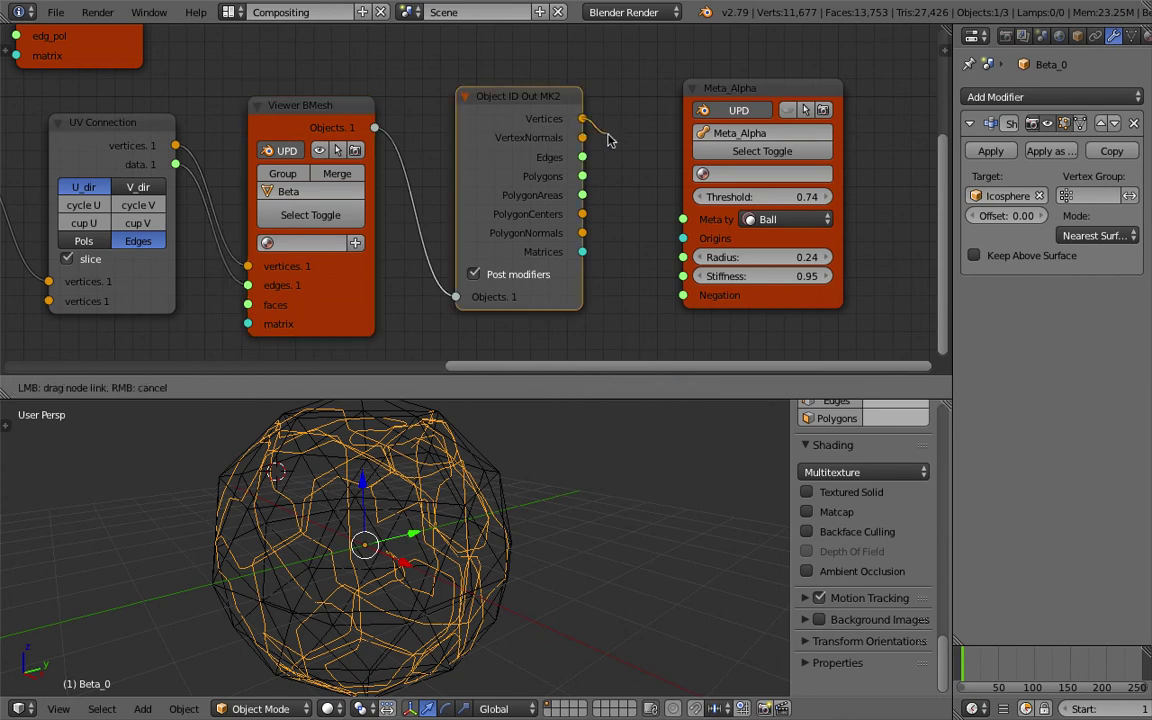
left_click_drag(656, 208, 683, 238)
middle_click_drag(560, 500, 411, 509)
key("ctrl+s")
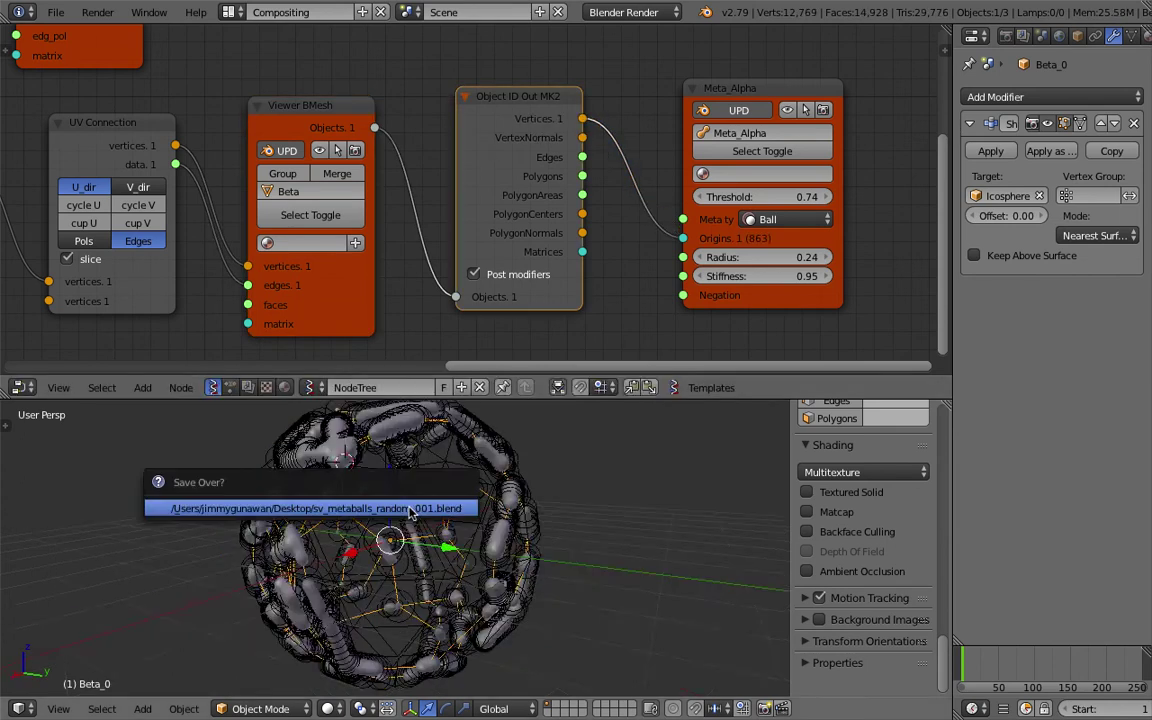
left_click(411, 509)
Set the Meta_Alpha radius to 0.21, move its node away from Object ID Out, and save the file.
middle_click_drag(514, 520, 385, 512)
middle_click_drag(685, 257, 603, 258)
left_click_drag(704, 262, 796, 262)
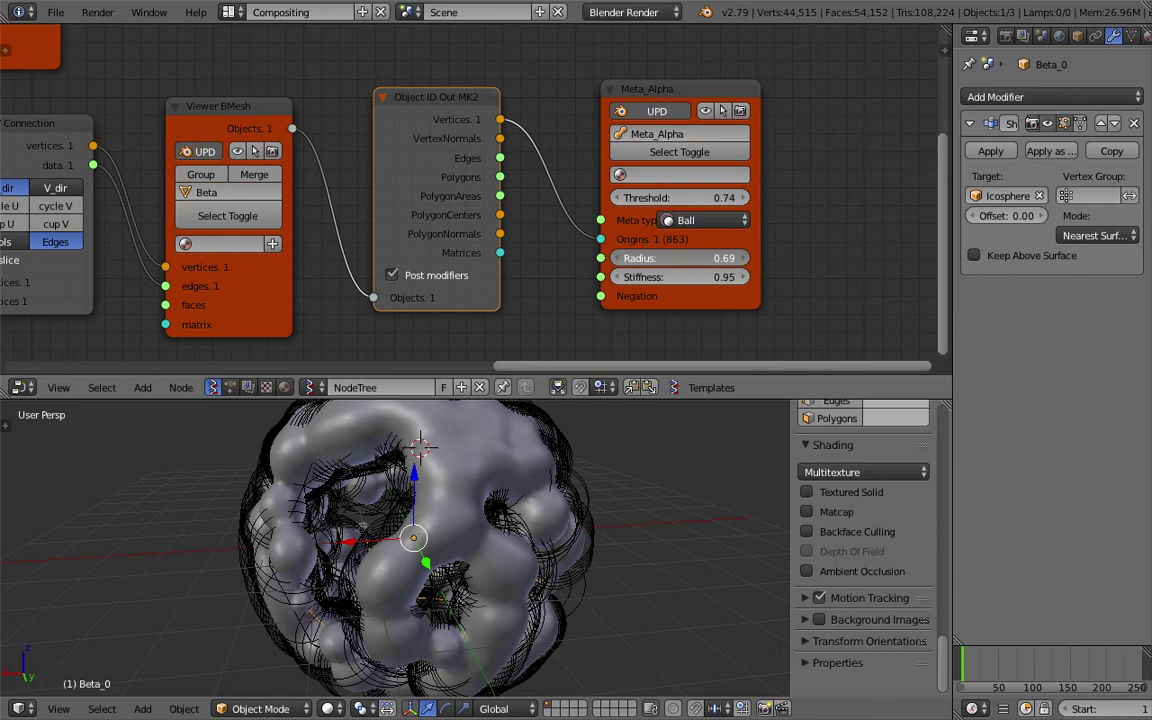
left_click_drag(796, 262, 880, 262)
right_click(705, 262)
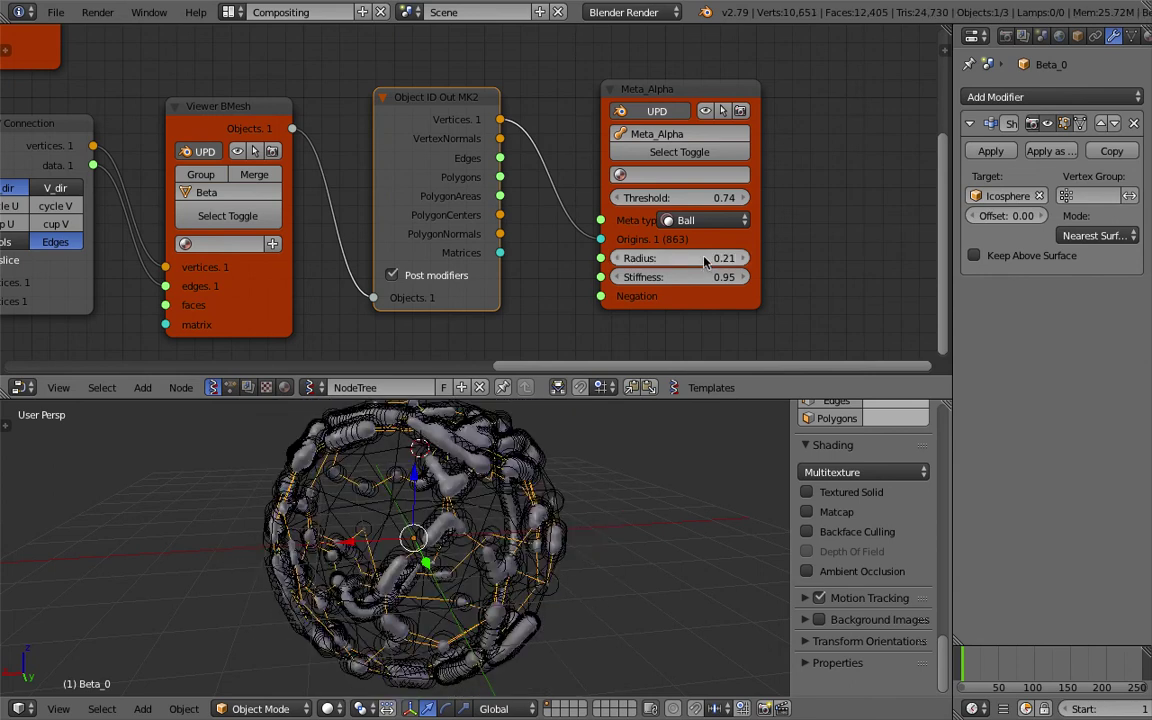
left_click_drag(667, 91, 782, 83)
middle_click_drag(622, 447, 291, 492)
key("ctrl+s")
left_click(439, 475)
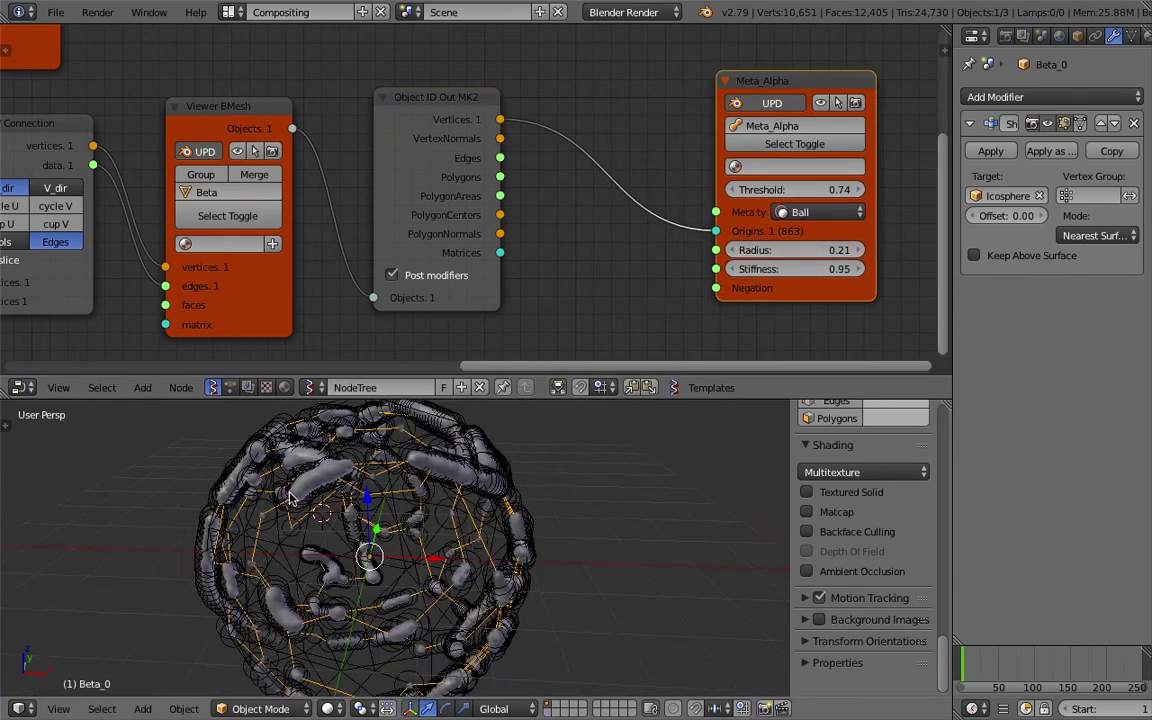
Insert a Vector Interpolation node on the link between Object ID Out and Meta_Alpha, and save the file.
left_click_drag(419, 118, 401, 118)
middle_click_drag(578, 122, 416, 118)
left_click_drag(613, 81, 673, 86)
key("alt+space")
type("vector i")
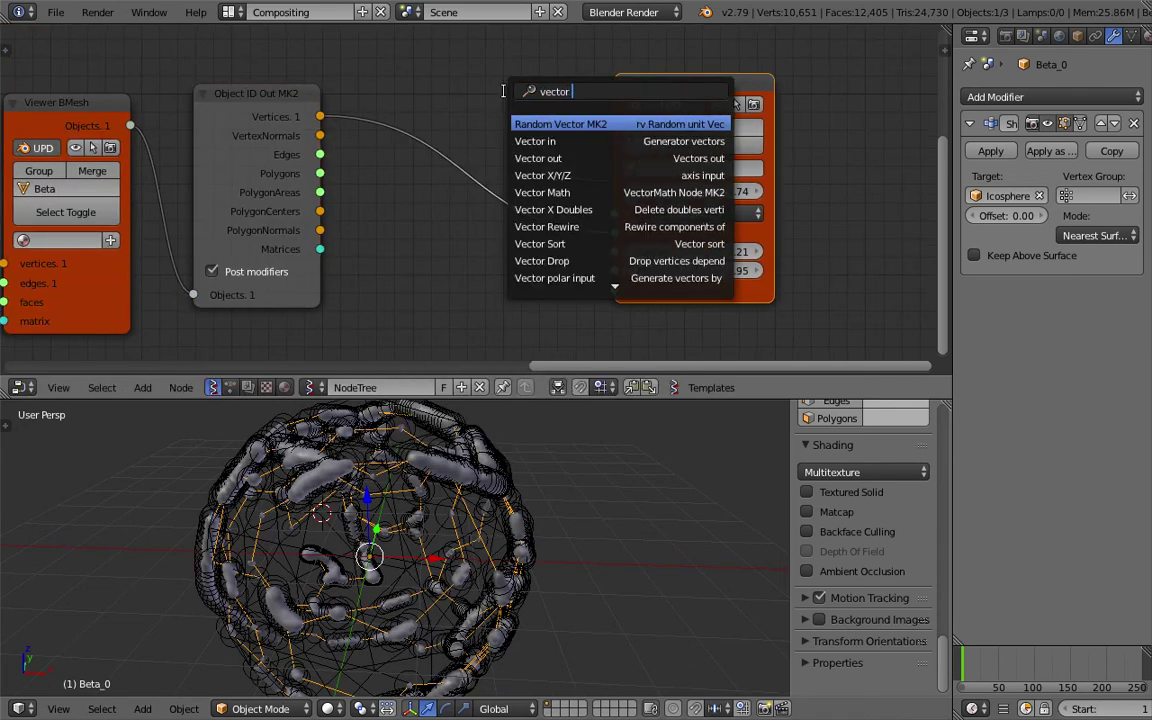
key("Down")
key("Down")
key("Down")
key("Down")
key("Return")
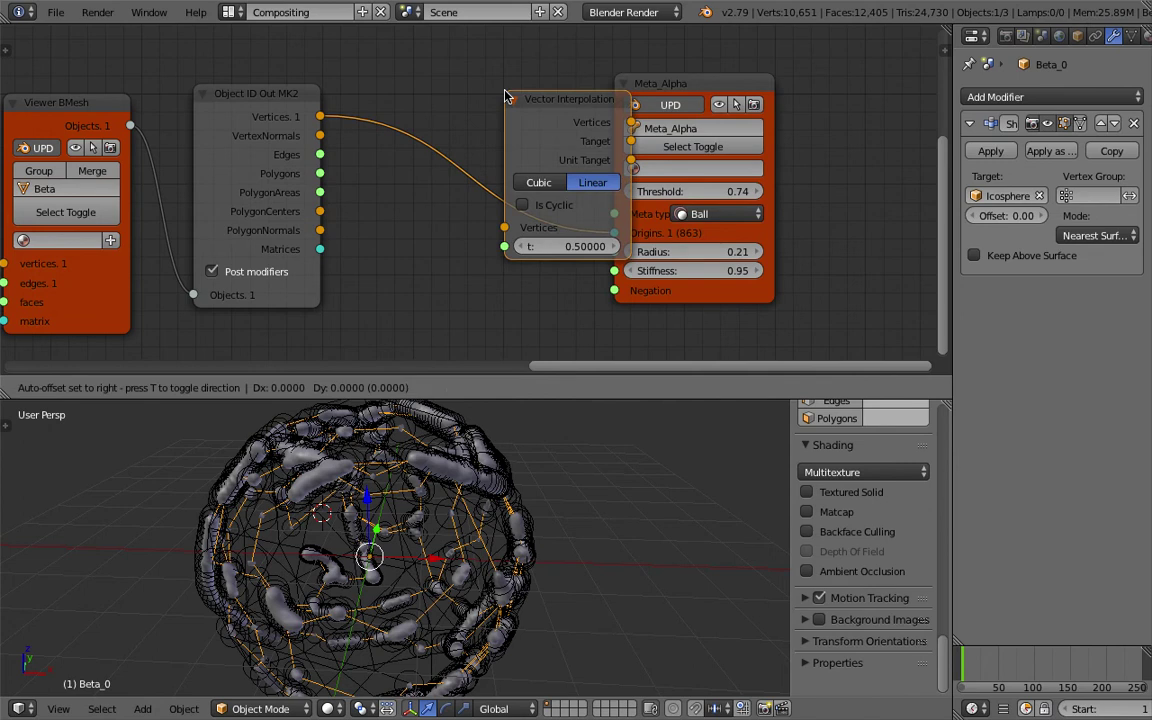
left_click(476, 88)
key("ctrl+s")
left_click(508, 105)
Add a Range Float node and connect its Range output to the Vector Interpolation node's t input.
middle_click_drag(510, 131, 548, 149)
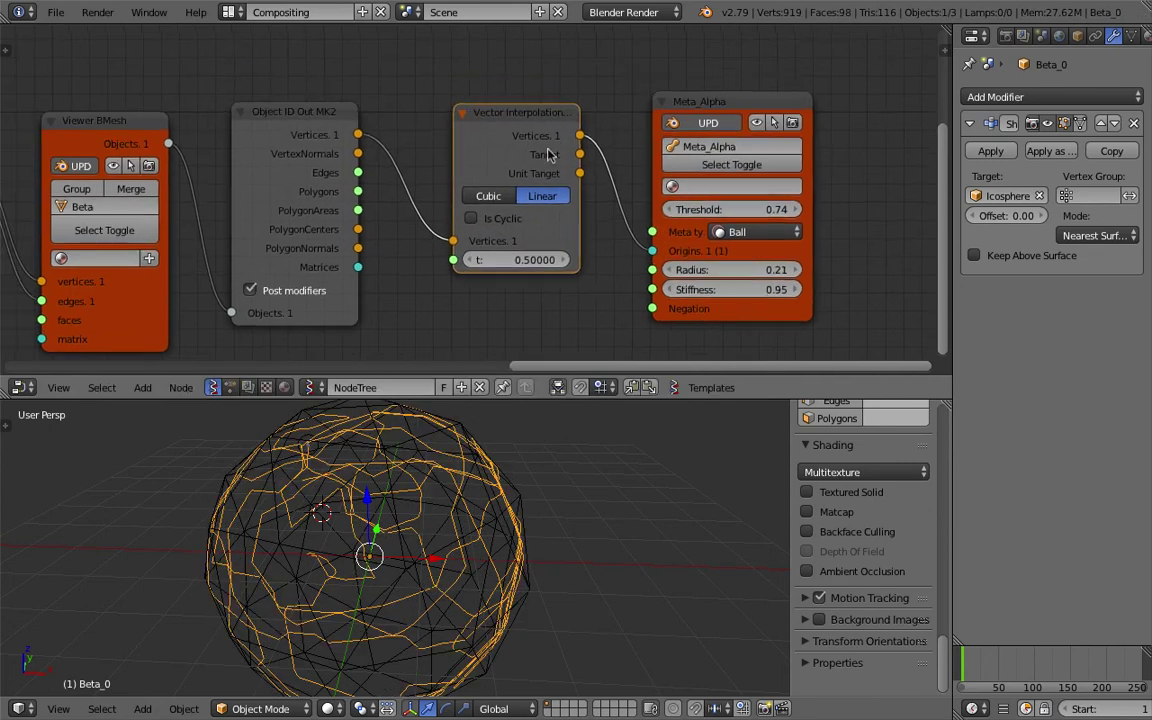
key("space")
type("ran")
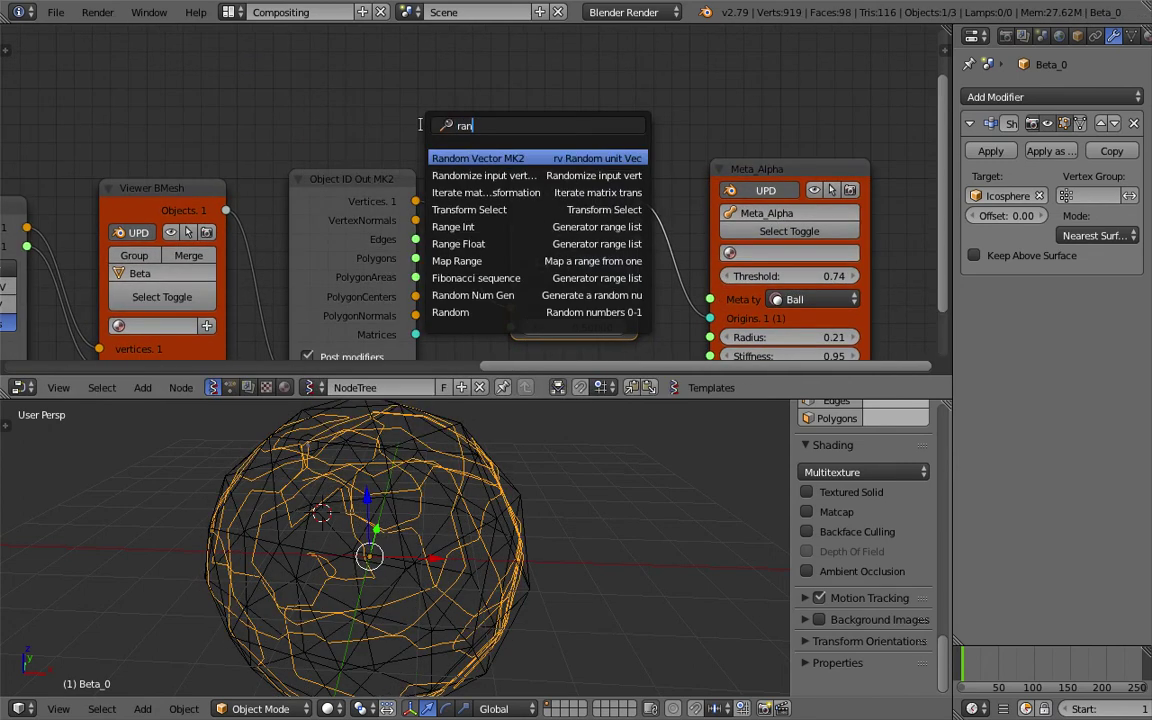
type("ge fl")
key("Return")
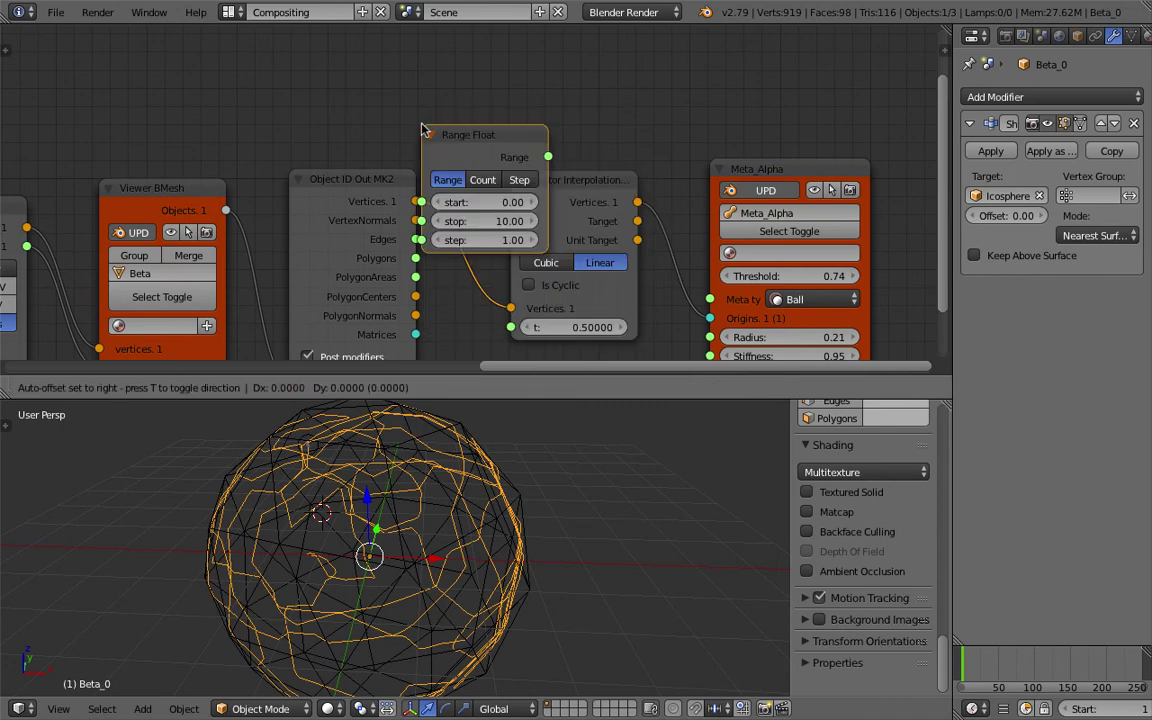
left_click(424, 55)
left_click_drag(551, 87, 580, 196)
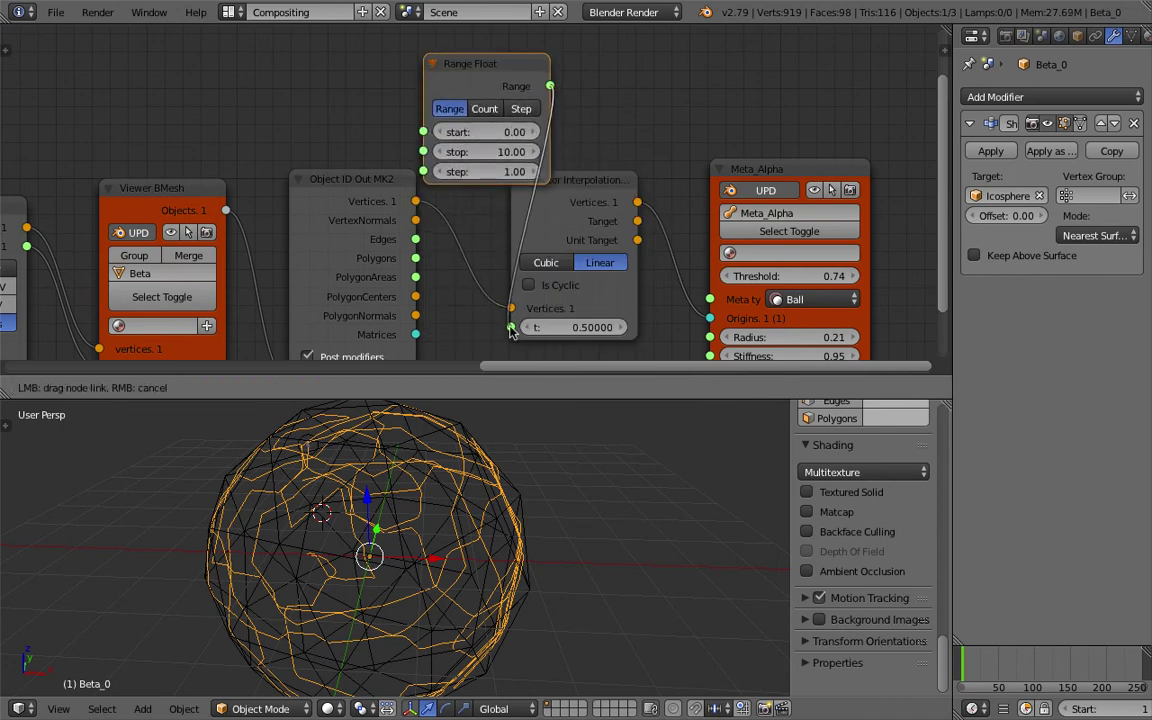
left_click_drag(510, 332, 511, 328)
Set the Range Float node's stop value to 1.
double_click(498, 153)
type("1")
key("Return")
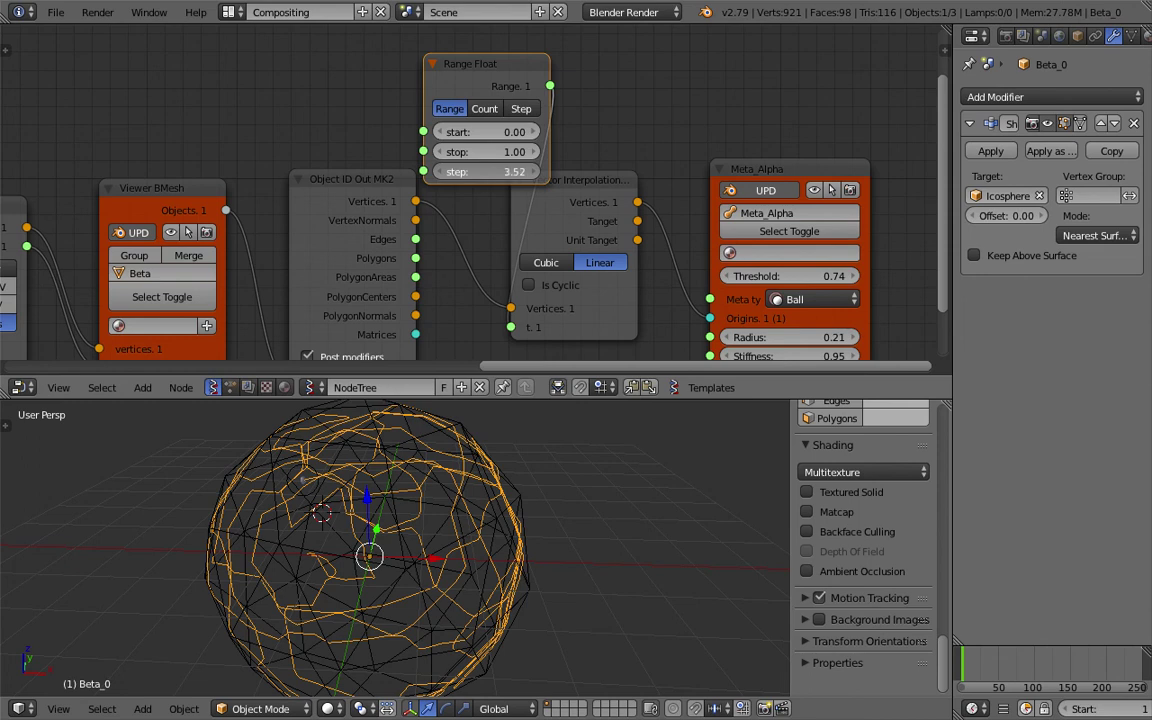
Switch the Range Float node to Count mode, set the count to 1153, and save the file.
left_click(487, 110)
left_click_drag(487, 172, 1151, 174)
middle_click_drag(440, 447, 112, 512)
key("ctrl+s")
left_click_drag(506, 172, 614, 172)
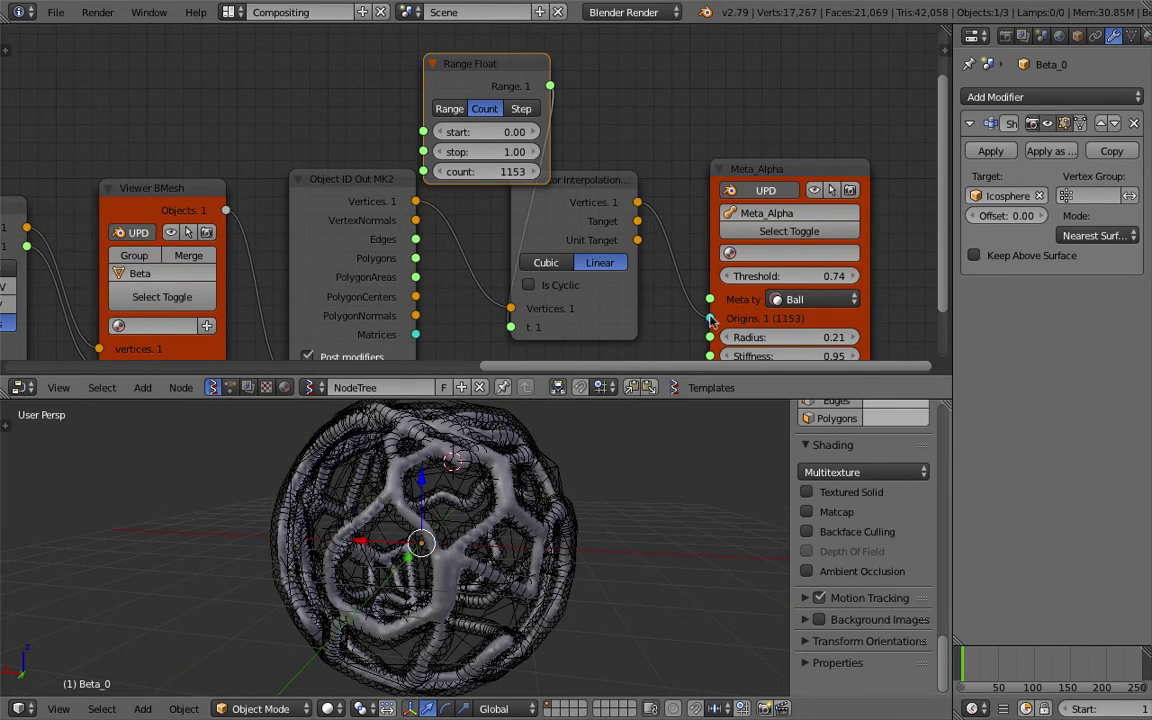
Set the Meta_Alpha radius to 0.28, enlarge the 3D view, and save the file.
middle_click_drag(720, 286, 600, 234)
left_click_drag(673, 285, 685, 285)
middle_click_drag(642, 567, 347, 487)
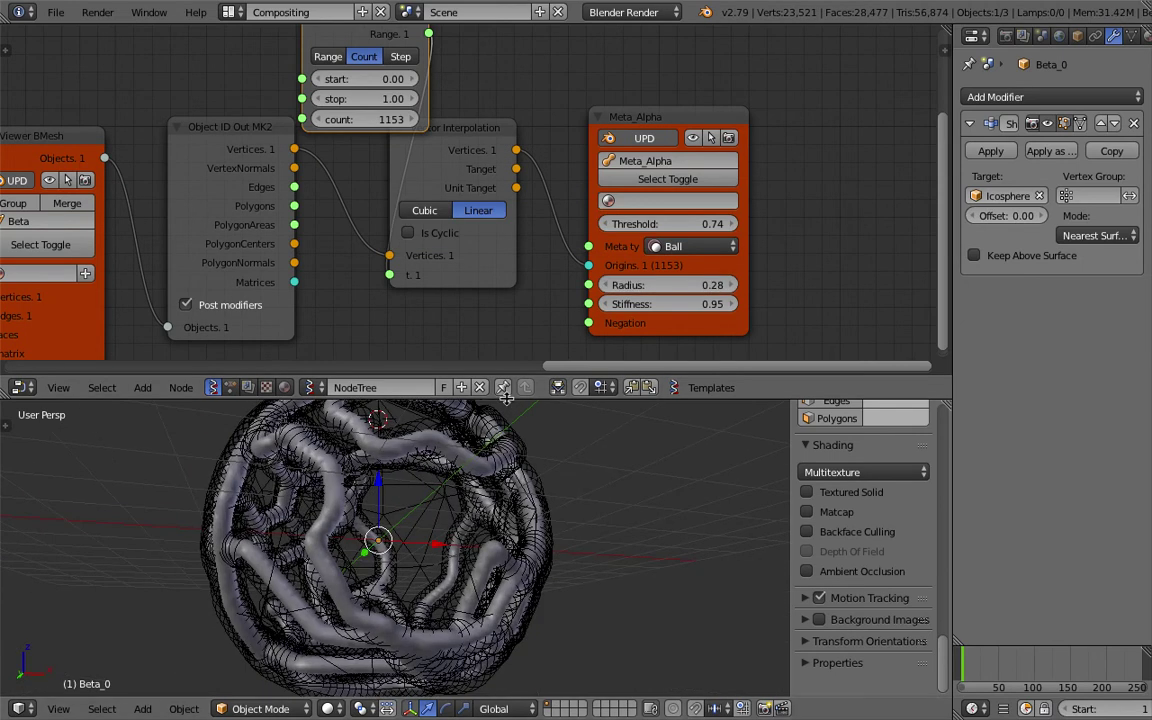
left_click_drag(505, 399, 514, 277)
middle_click_drag(522, 398, 414, 328)
key("ctrl+s")
left_click(412, 352)
middle_click_drag(396, 378, 462, 475)
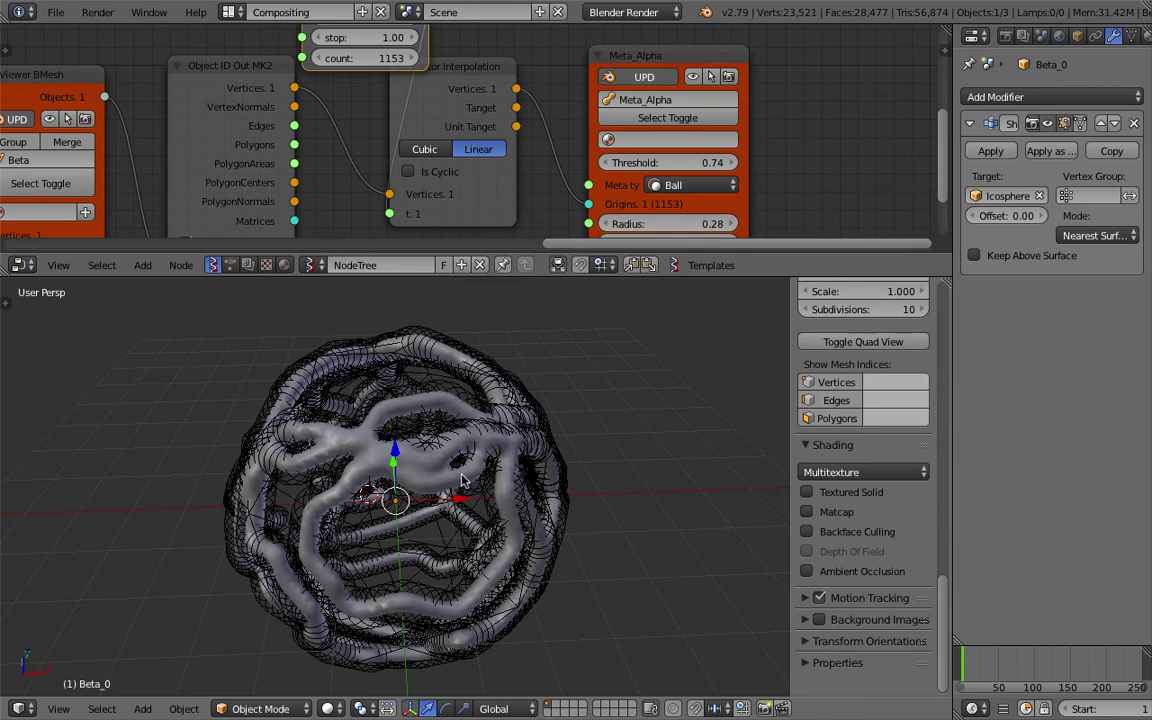
Shrink the 3D view slightly and turn on Matcap shading for the metaball tubes.
middle_click_drag(450, 459, 592, 457)
middle_click_drag(412, 478, 570, 460)
left_click_drag(494, 275, 492, 329)
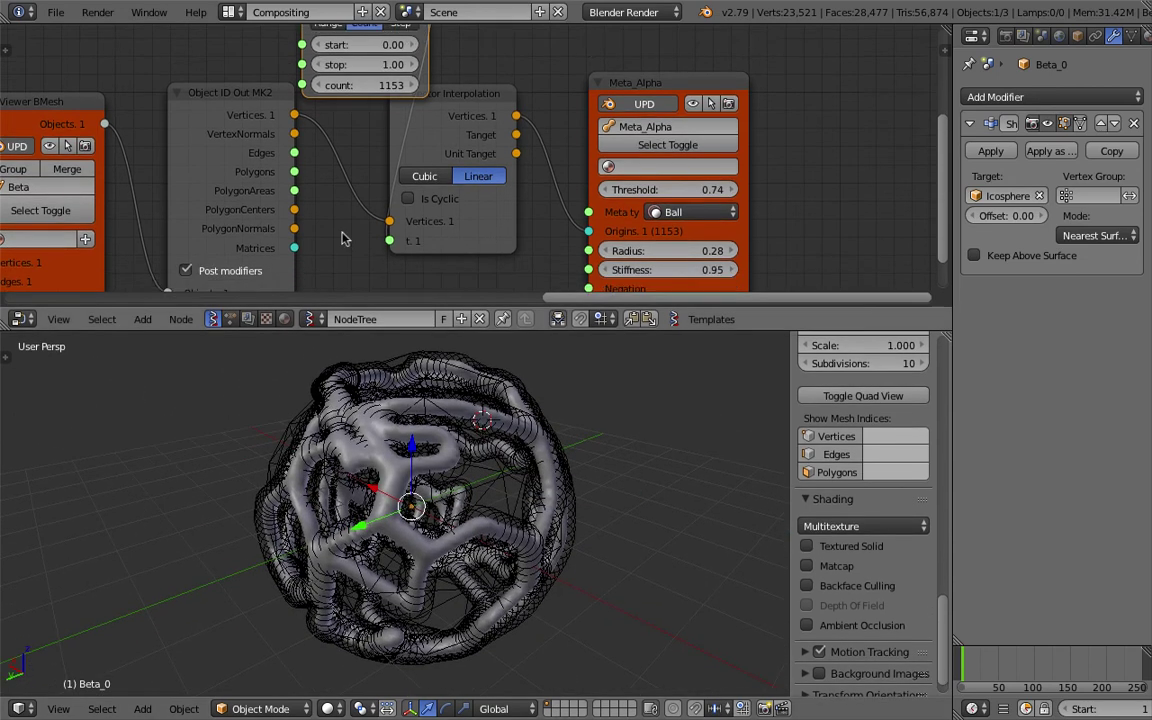
middle_click_drag(345, 239, 602, 219)
scroll(602, 219, "down", 1)
left_click(806, 566)
middle_click_drag(643, 571, 632, 474)
middle_click_drag(527, 499, 348, 470)
middle_click_drag(553, 461, 438, 451)
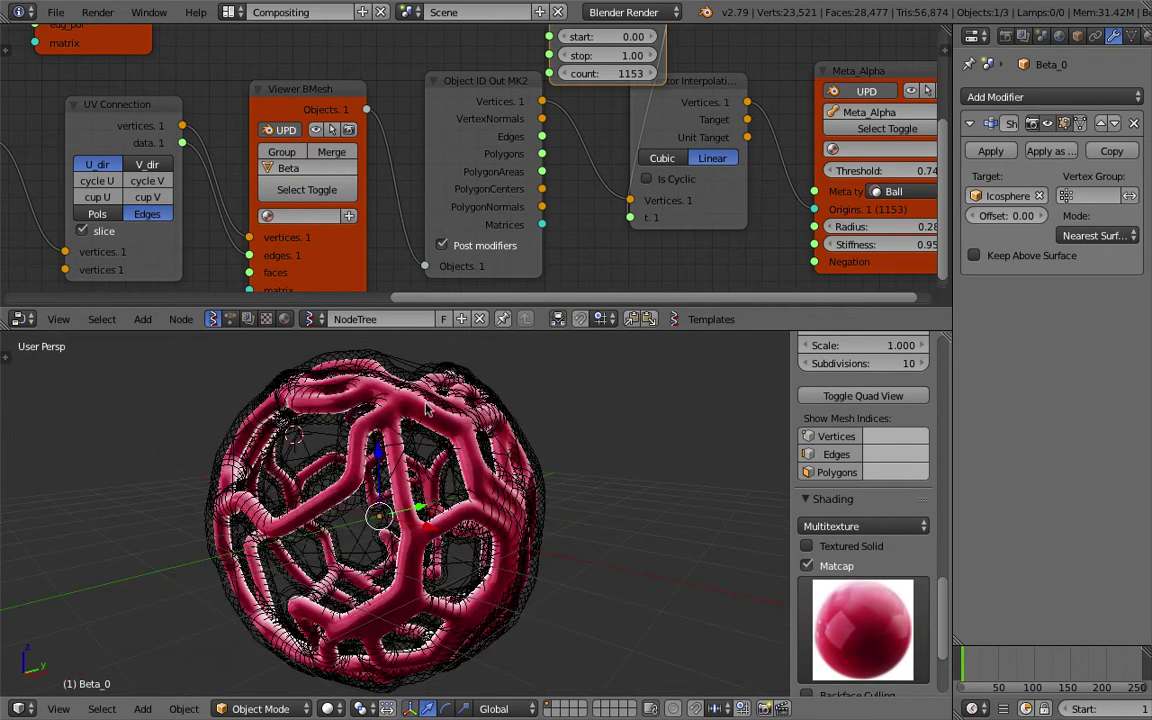
Set the Vector Noise node's type to Voronoi_F1.
scroll(352, 223, "down", 2)
middle_click_drag(345, 212, 479, 196)
middle_click_drag(190, 185, 447, 202)
scroll(447, 202, "up", 4)
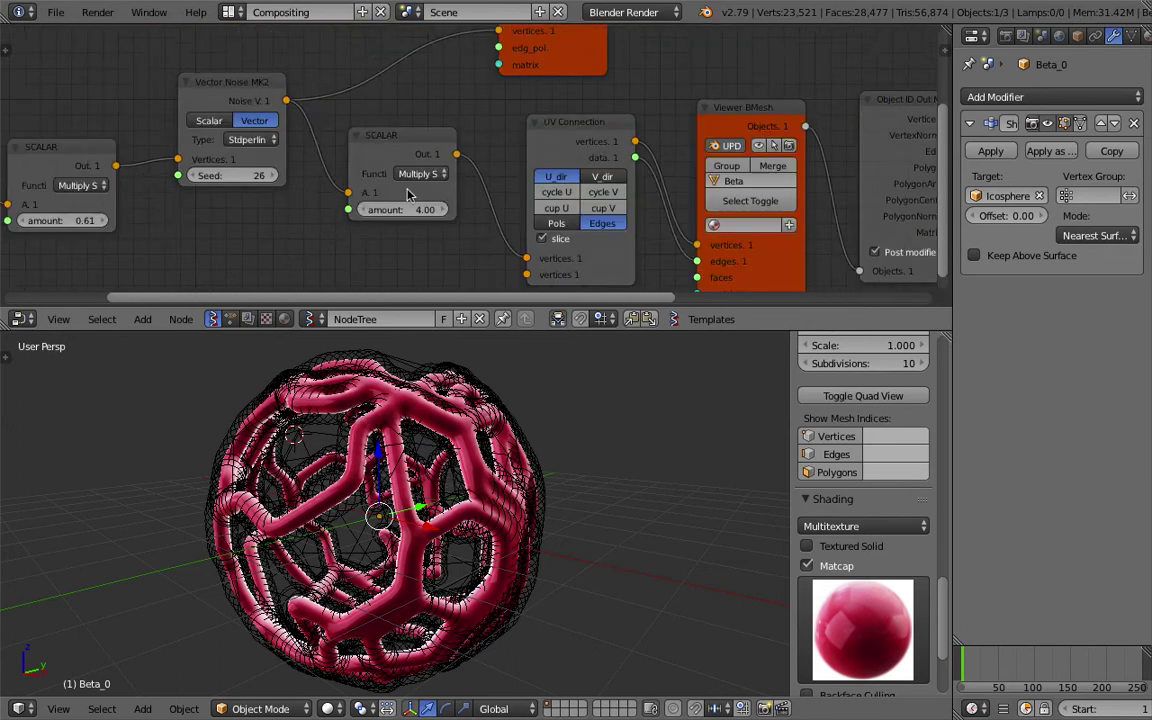
middle_click_drag(322, 175, 364, 180)
left_click(240, 137)
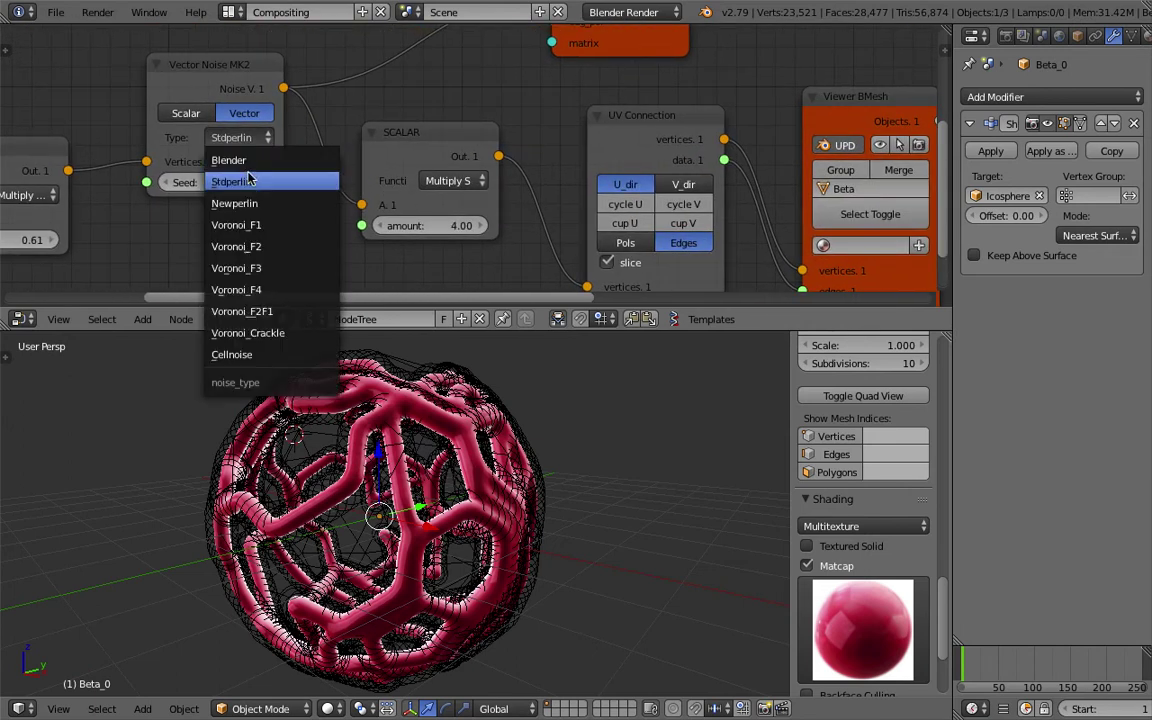
left_click(273, 224)
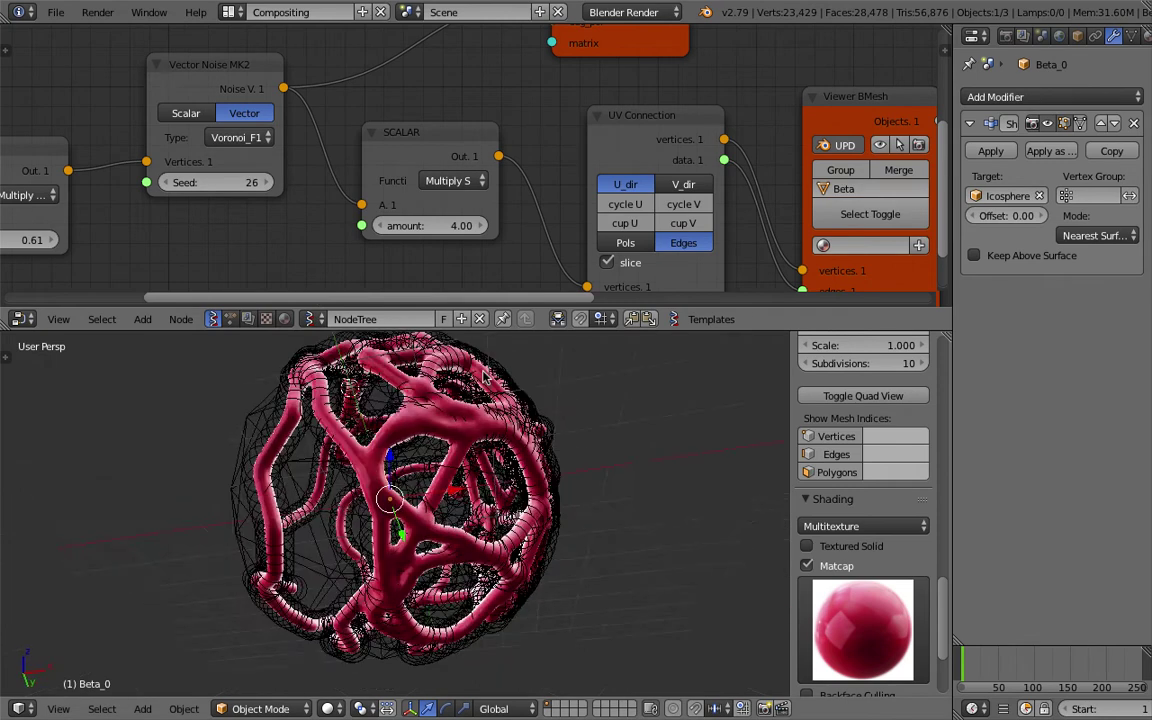
Change the Vector Noise type to Newperlin and set its seed to 84.
left_click(245, 137)
left_click(240, 205)
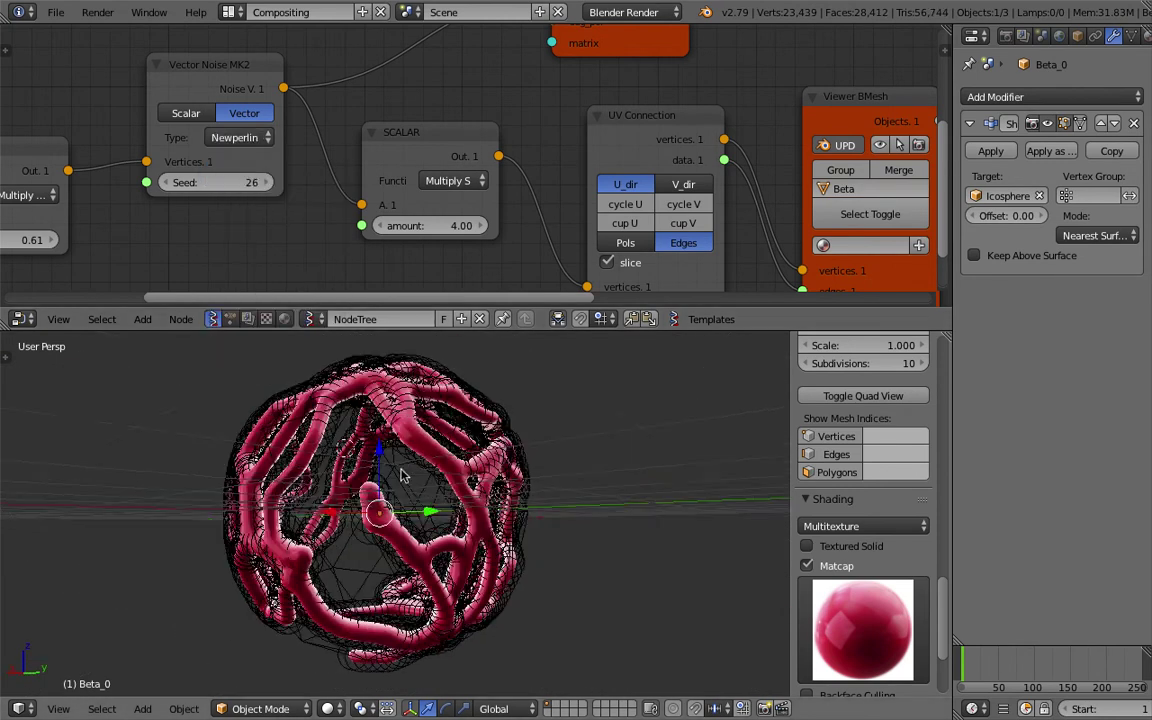
left_click_drag(220, 182, 278, 182)
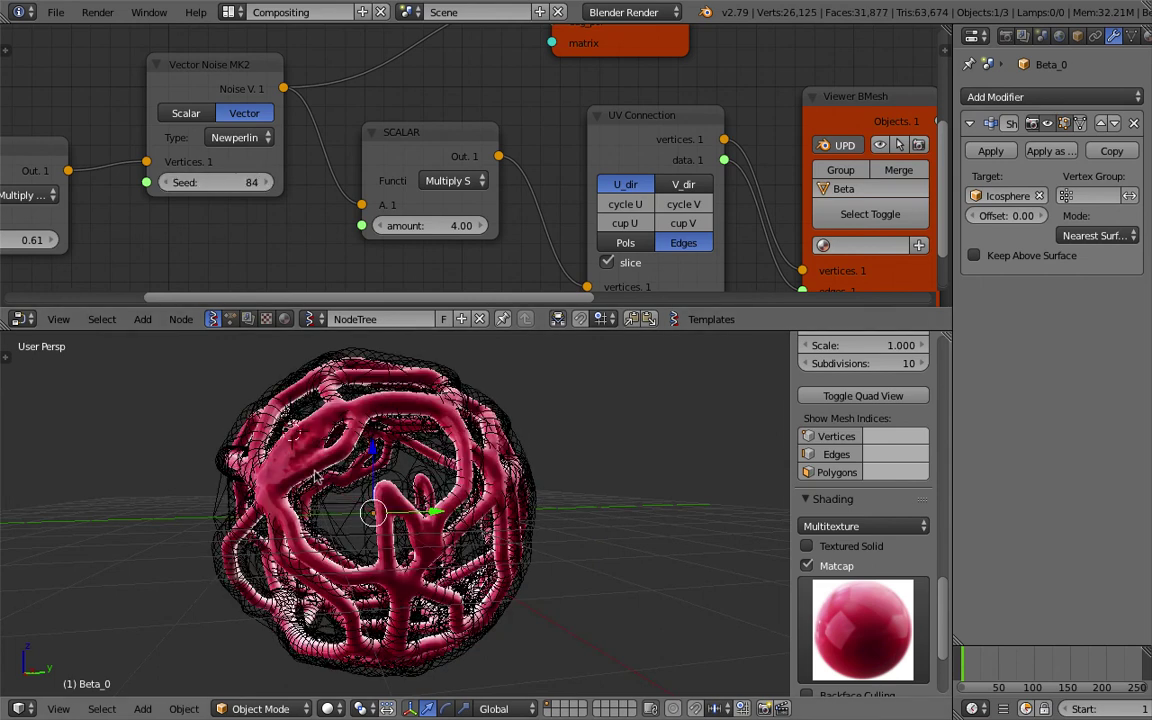
Select the Meta_Alpha metaball object and duplicate it in place.
right_click(313, 468)
scroll(354, 489, "down", 2)
right_click(335, 471)
middle_click_drag(335, 471, 365, 498)
right_click(357, 492)
scroll(380, 494, "up", 1)
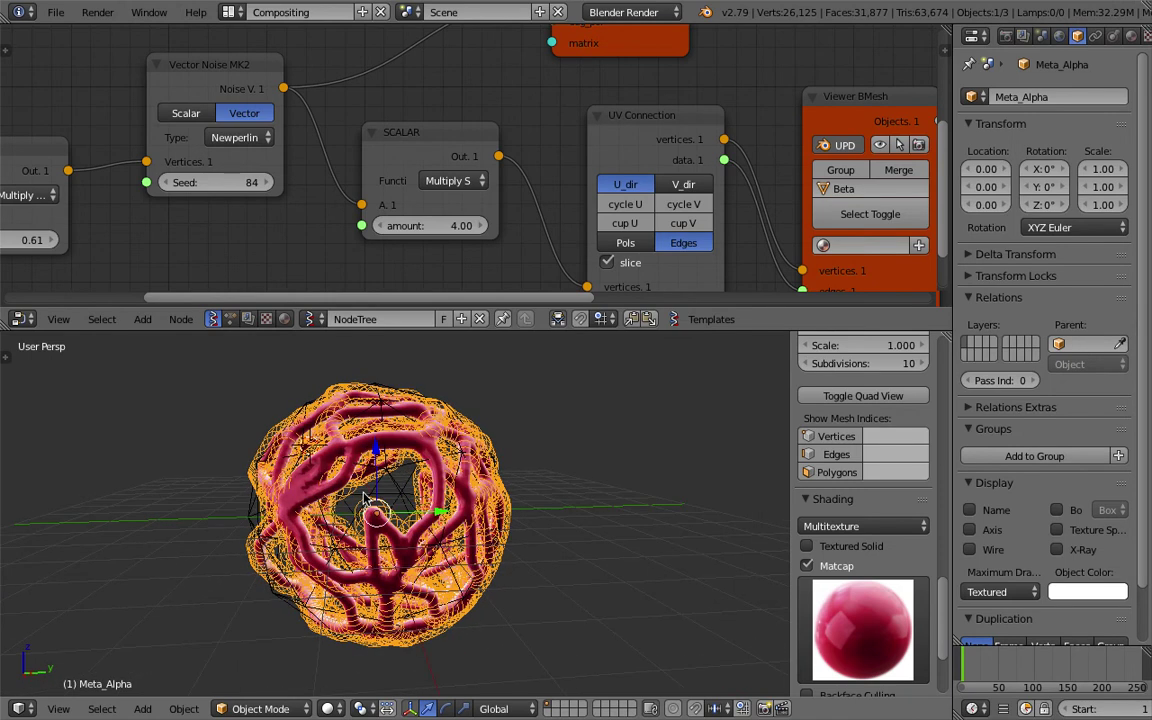
key("shift+d")
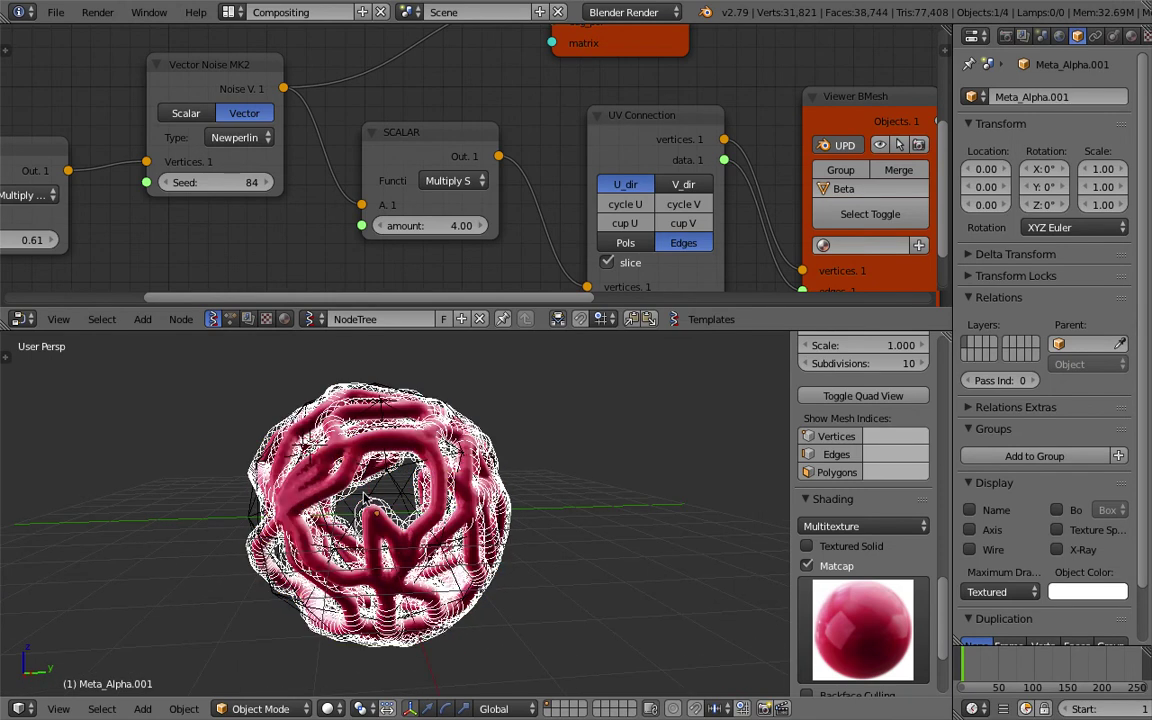
right_click(367, 497)
Convert the duplicated metaball object to a mesh using Mesh from Curve/Meta/Surf/Text.
key("space")
type("conve")
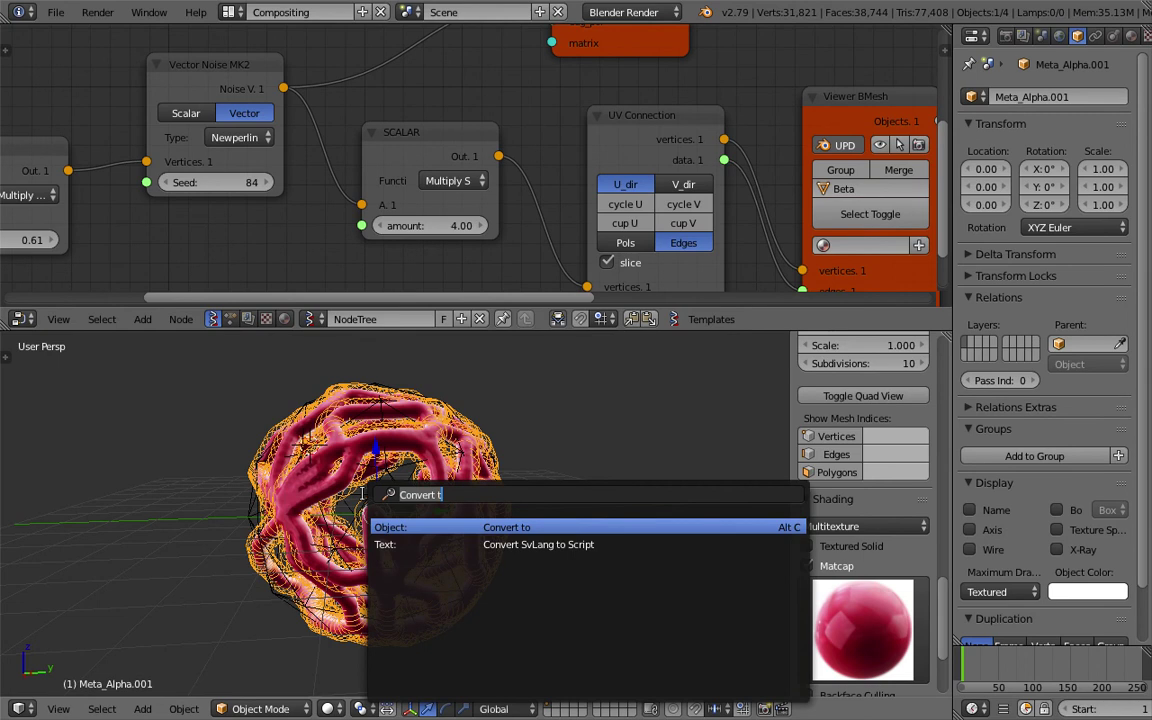
type("r")
key("Return")
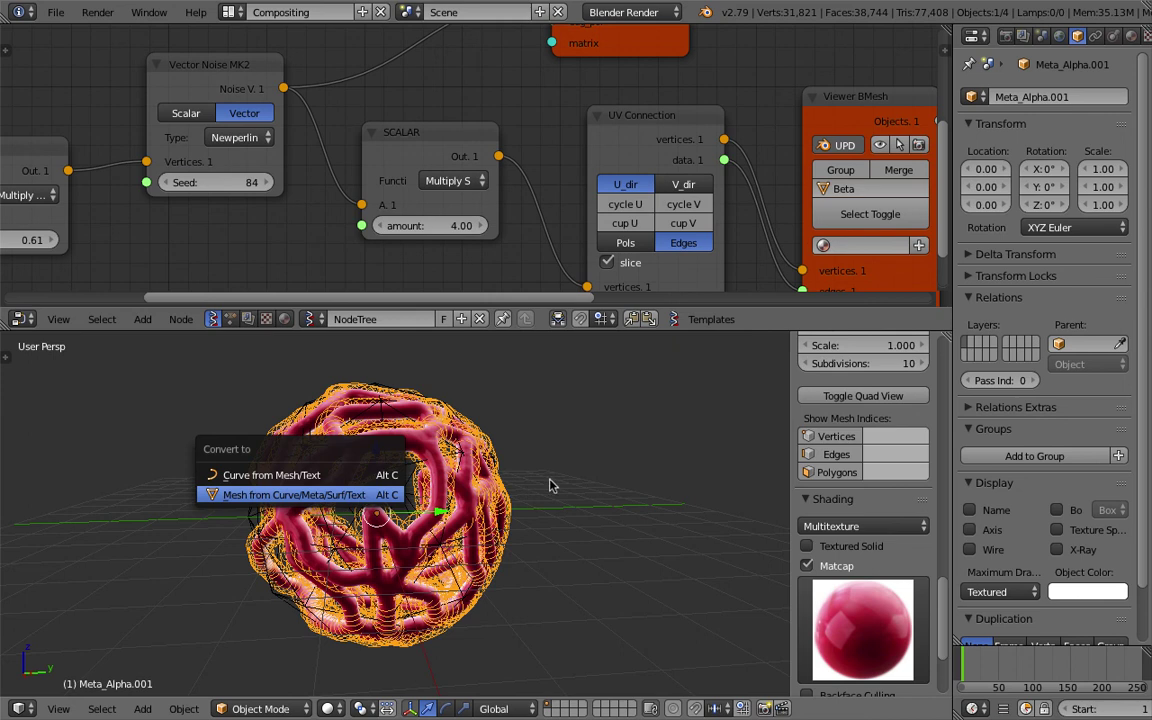
key("Return")
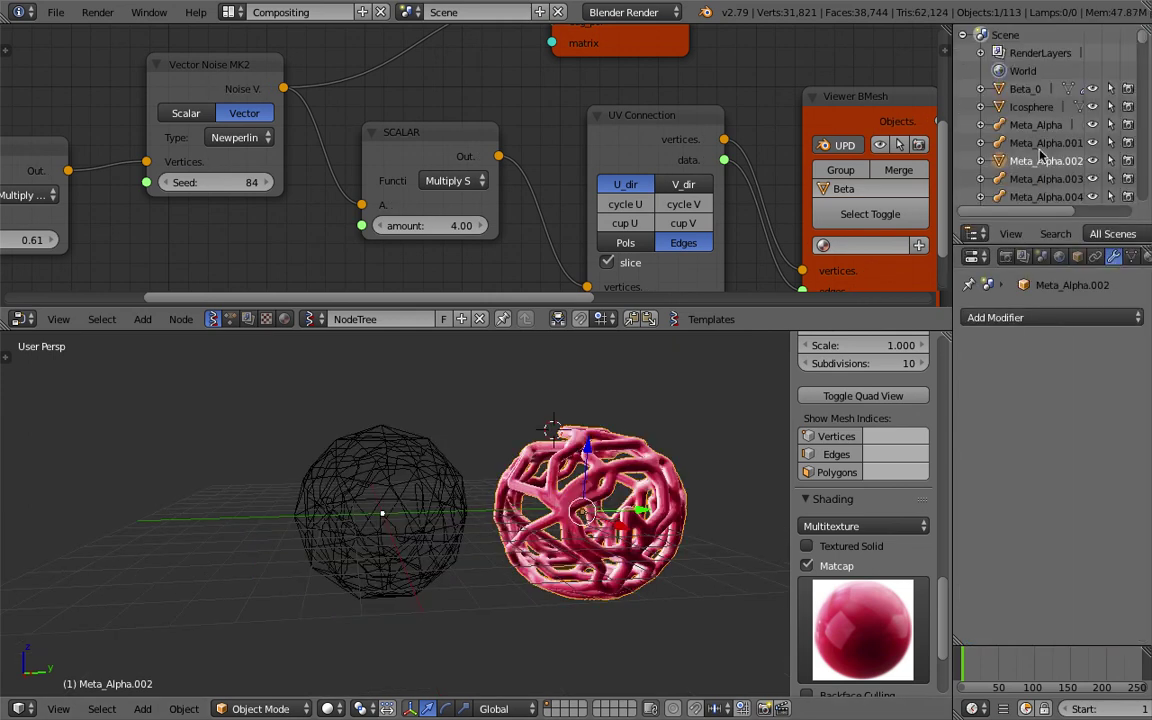
Select the converted Meta_Alpha.002 mesh in the outliner and place it beside the icosphere.
left_click(1038, 147)
left_click(1041, 162)
key("g")
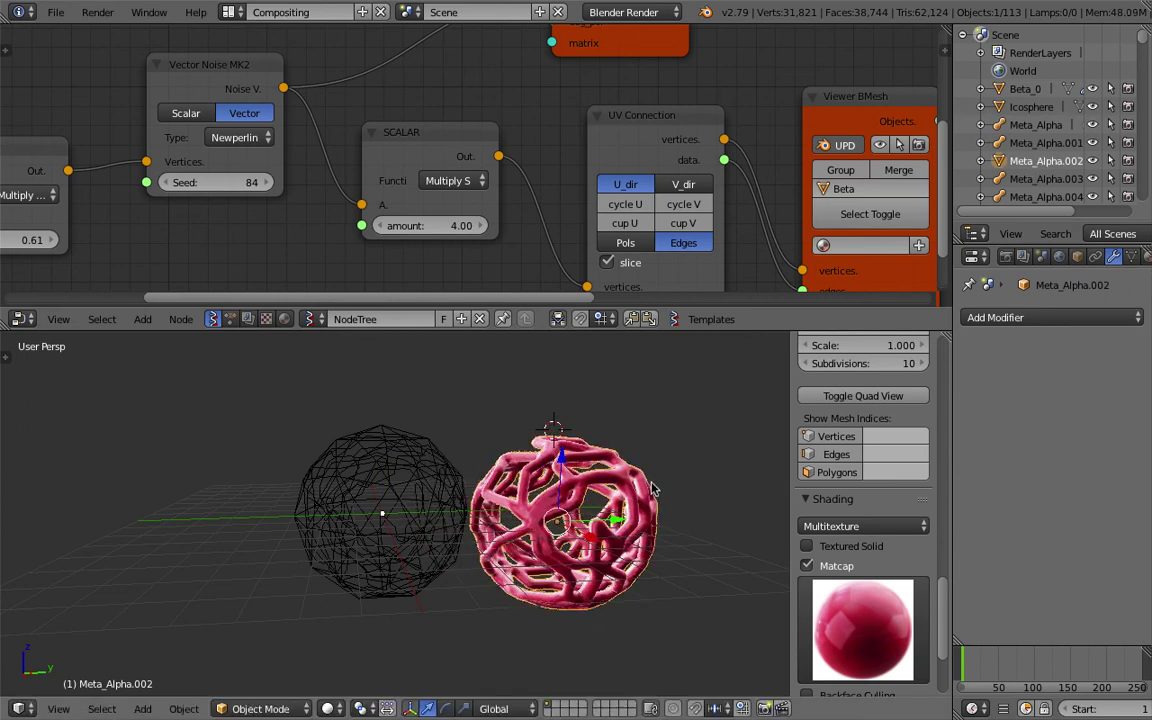
left_click(645, 493)
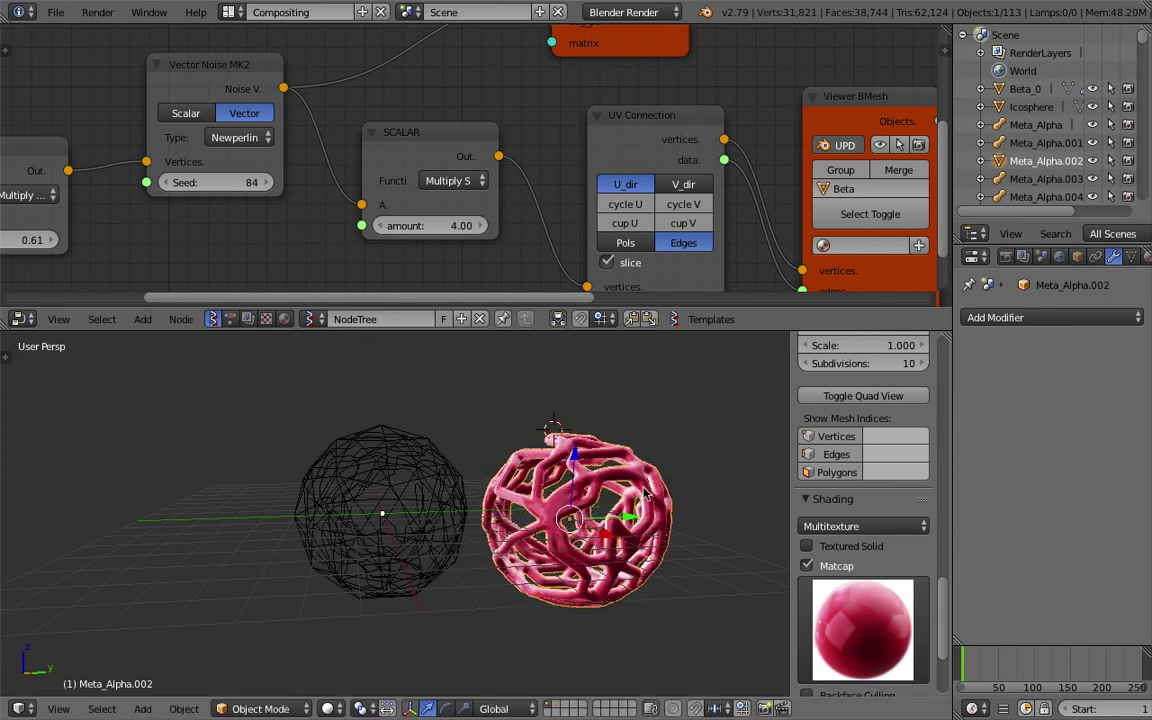
Check Meta_Alpha.003 with a cancelled trial move and look through the remaining metaball objects in the outliner.
left_click(1040, 180)
key("g")
right_click(451, 466)
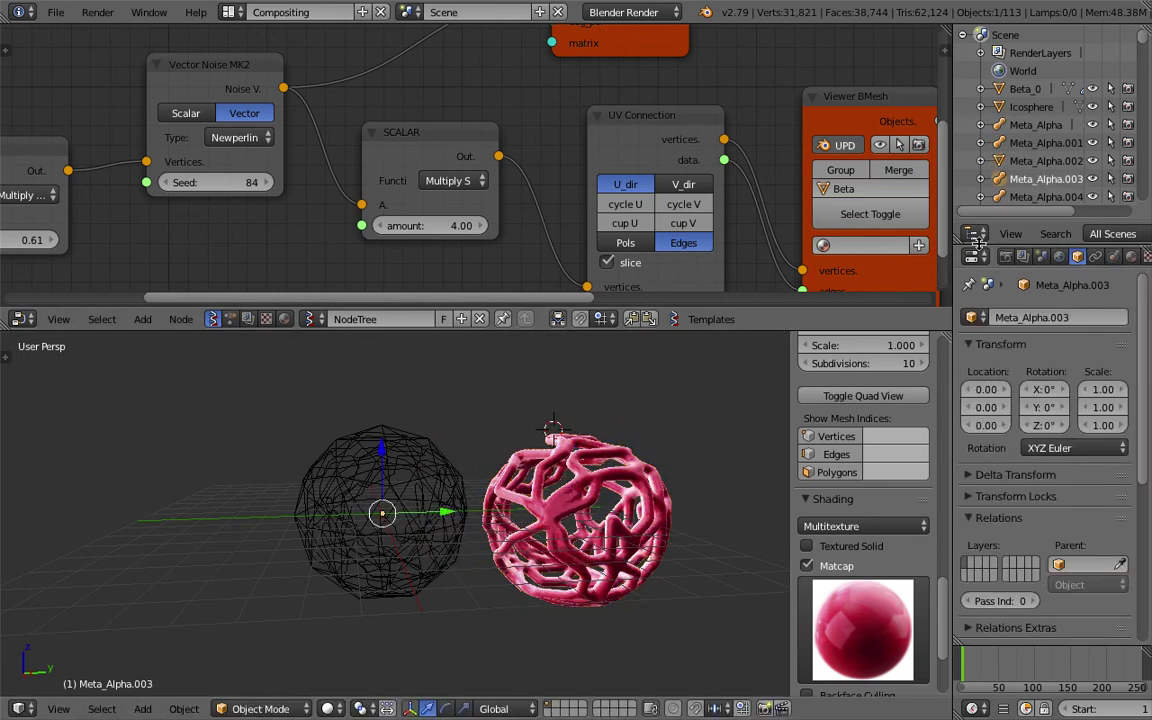
scroll(1048, 158, "down", 10)
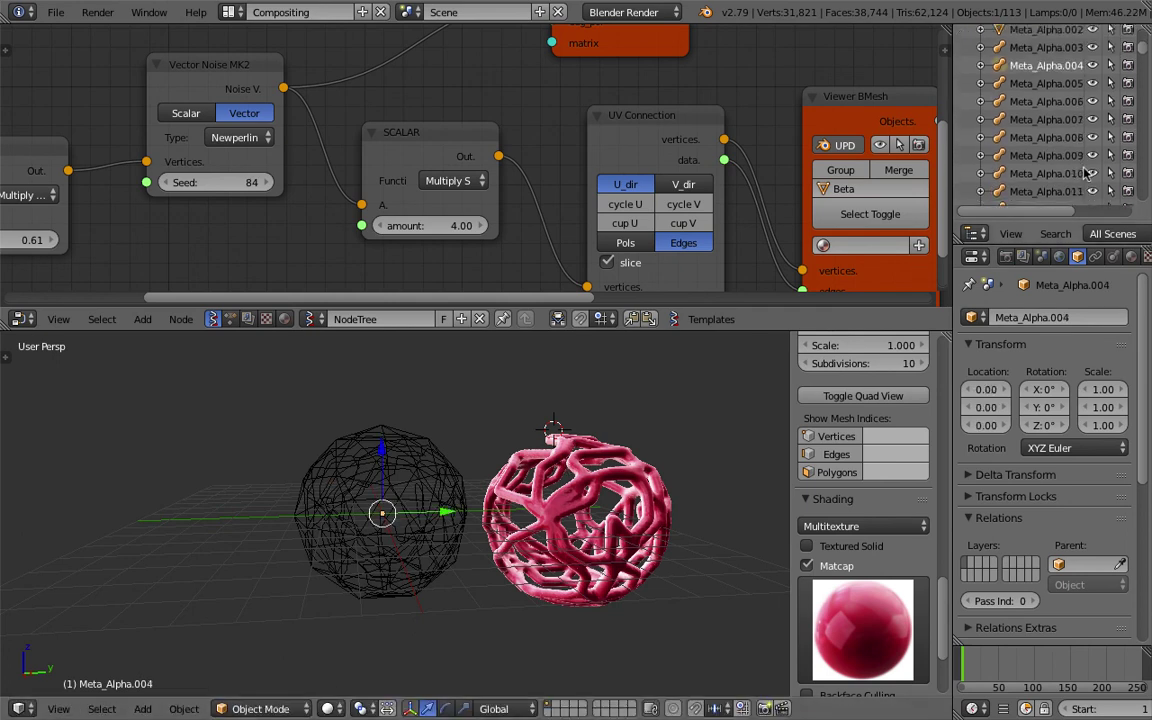
scroll(1048, 158, "up", 10)
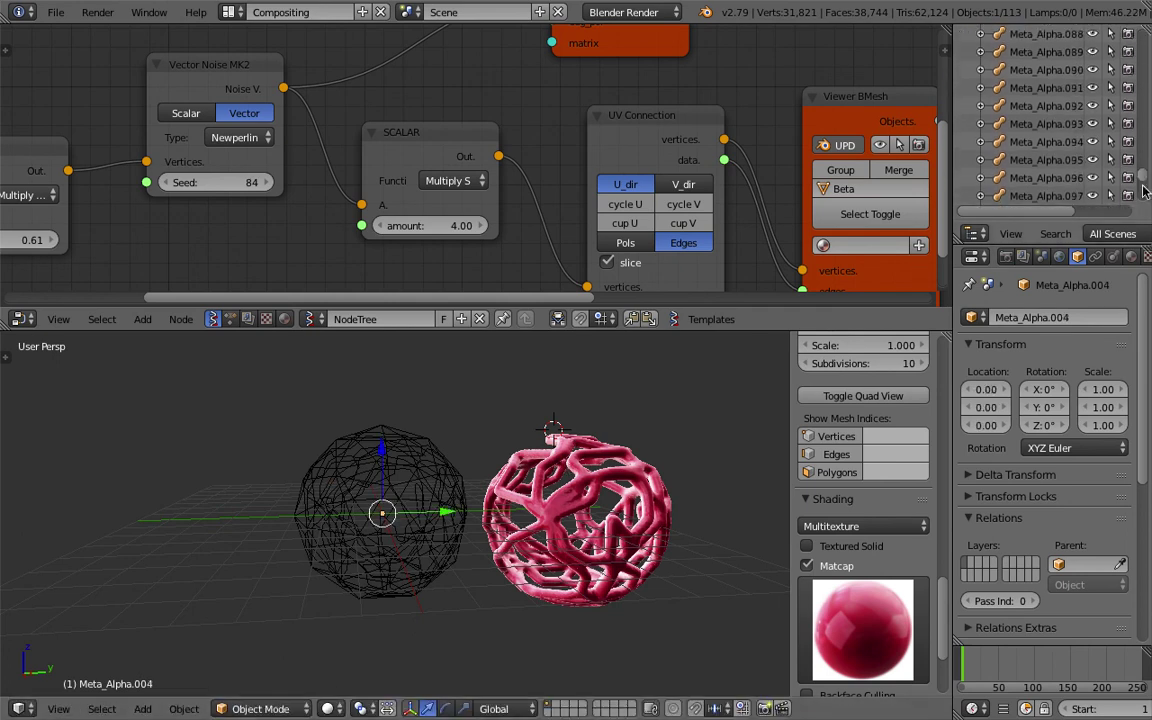
Examine the converted tube mesh up close and then together with the original icosphere.
middle_click_drag(468, 407, 375, 398)
scroll(518, 412, "up", 3)
right_click(616, 452)
key("KP_Decimal")
scroll(450, 475, "down", 4)
mouse_move(420, 462)
middle_mouse_down()
mouse_move(315, 472)
mouse_move(404, 472)
middle_mouse_up()
middle_click_drag(312, 466, 168, 476, "shift")
right_click(303, 460)
scroll(335, 450, "down", 2)
Select the converted tube mesh beside the icosphere and save the file.
right_click(287, 424)
right_click_drag(435, 525, 463, 517)
middle_click_drag(463, 517, 520, 487)
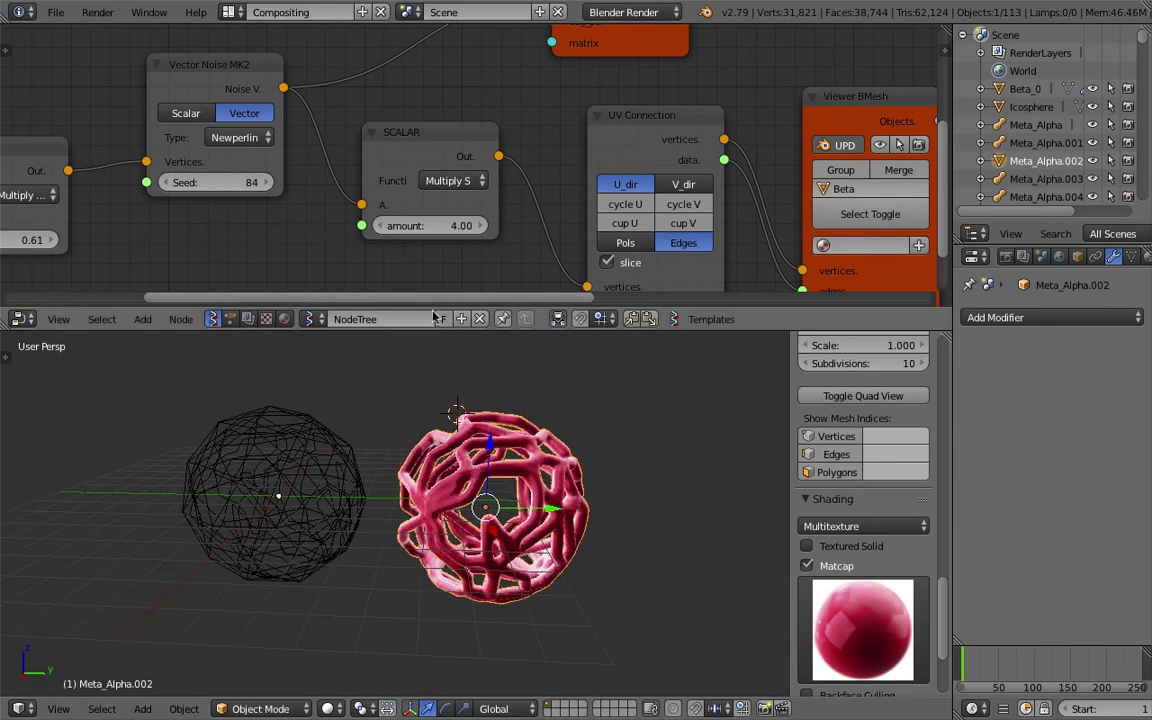
scroll(536, 428, "down", 2)
key("ctrl+s")
left_click(537, 428)
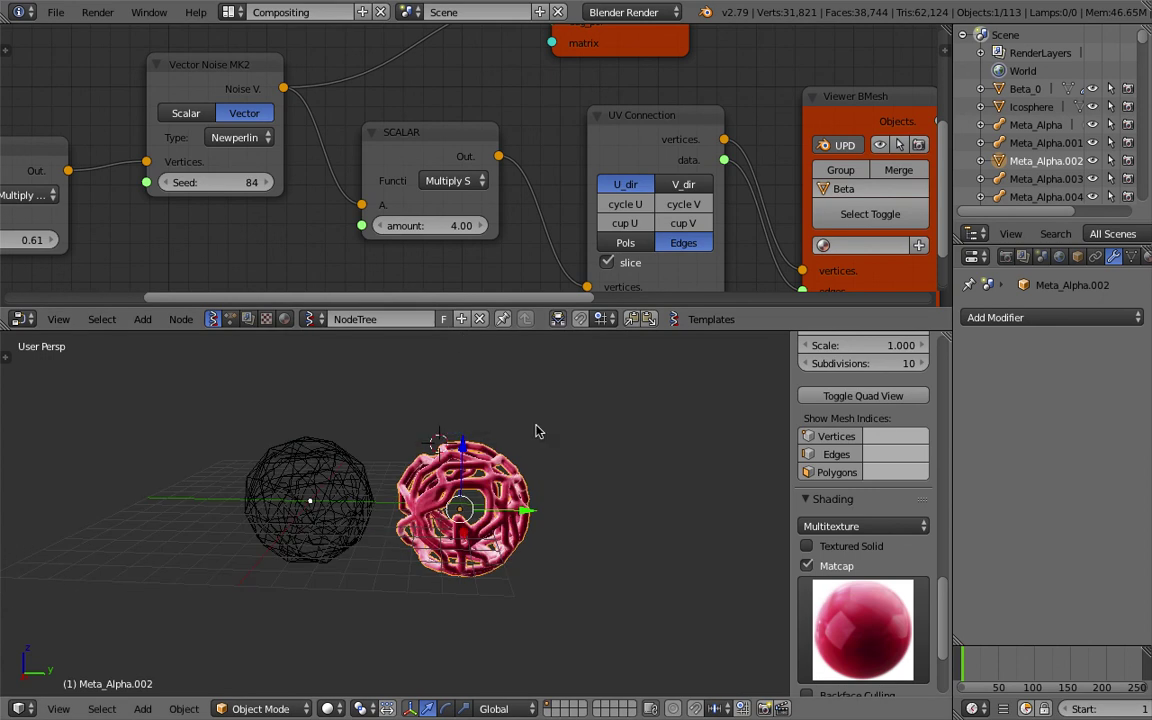